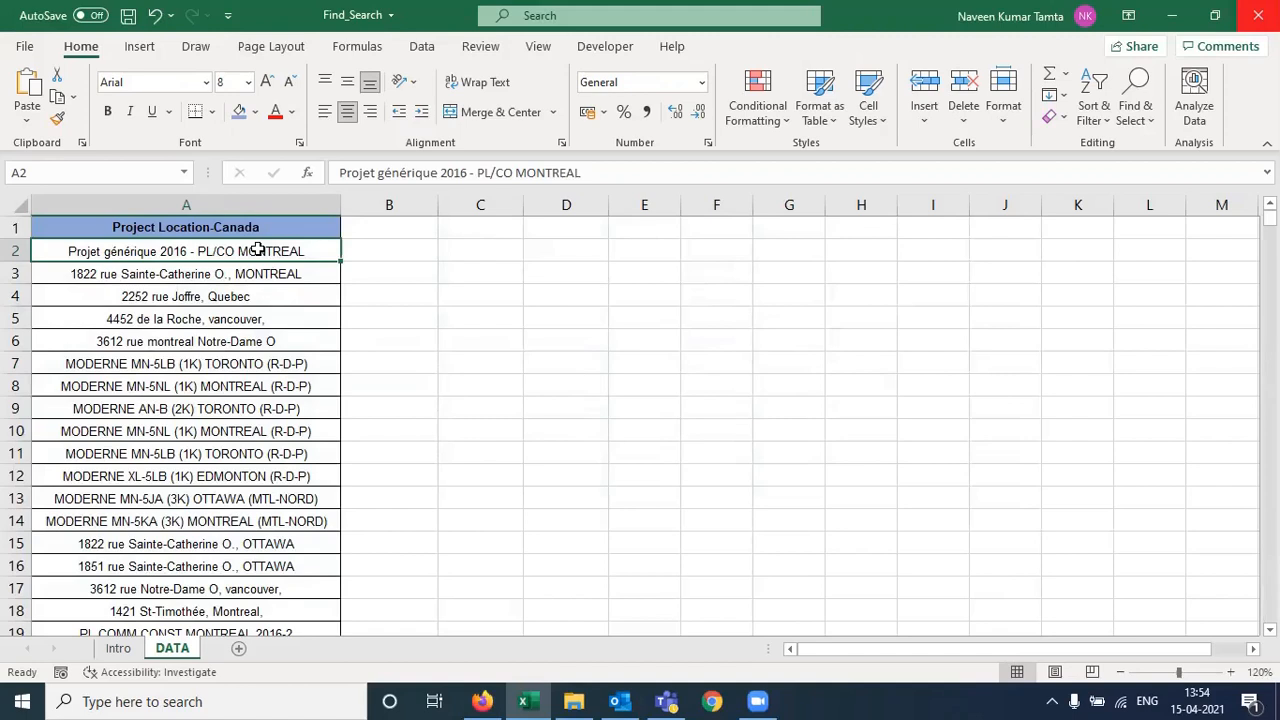
# Enter the heading 'Find Function Scenario1' in cell C1
pyautogui.press('Up')
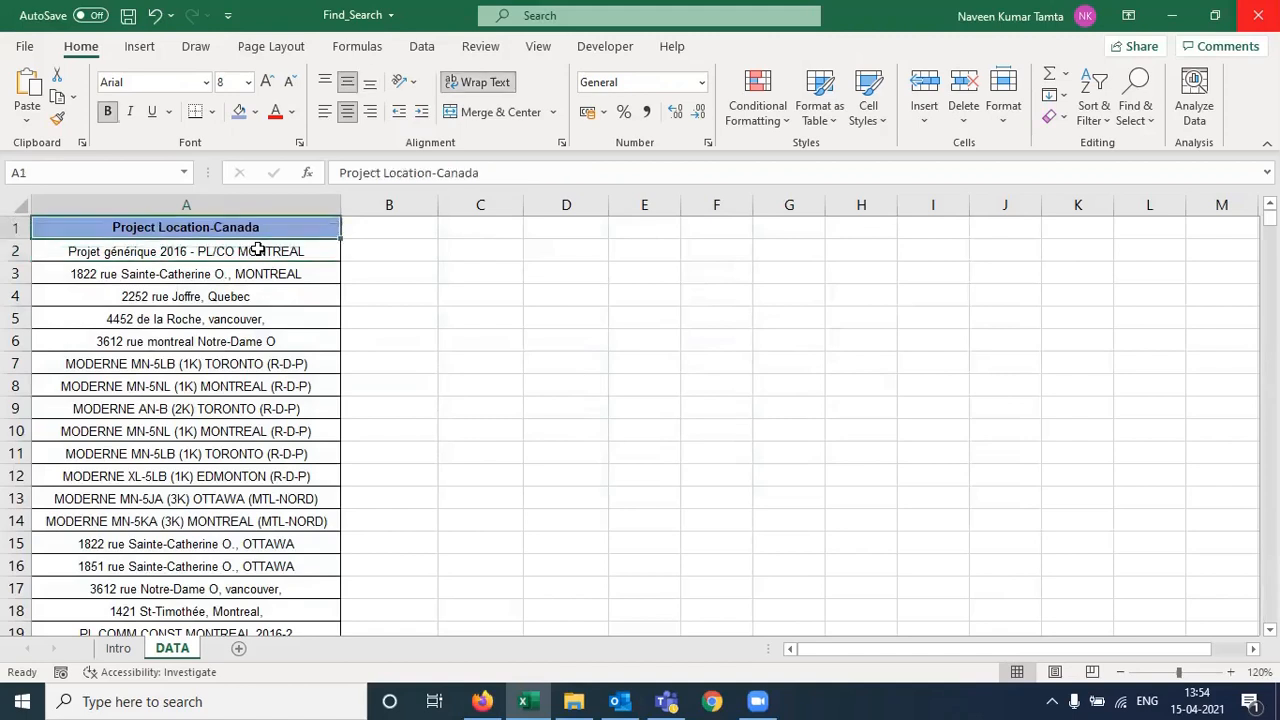
pyautogui.click(258, 249)
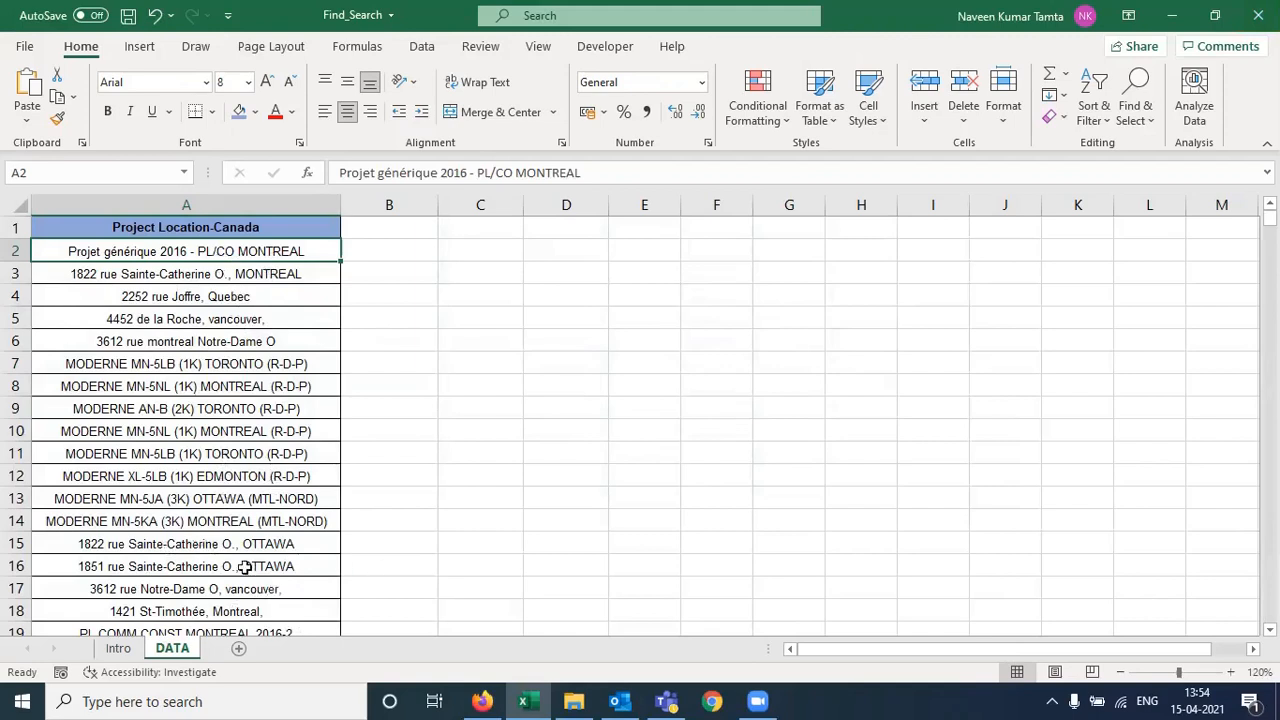
pyautogui.press('Up')
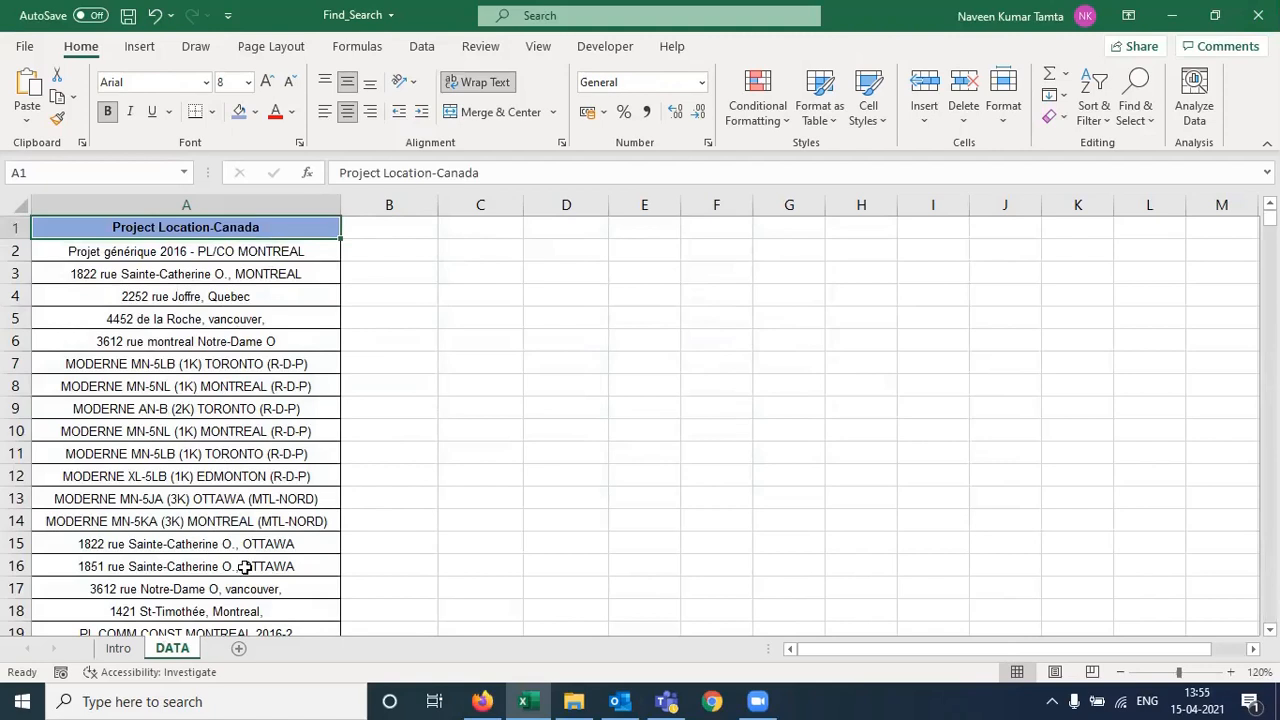
pyautogui.press('Right')
pyautogui.press('Right')
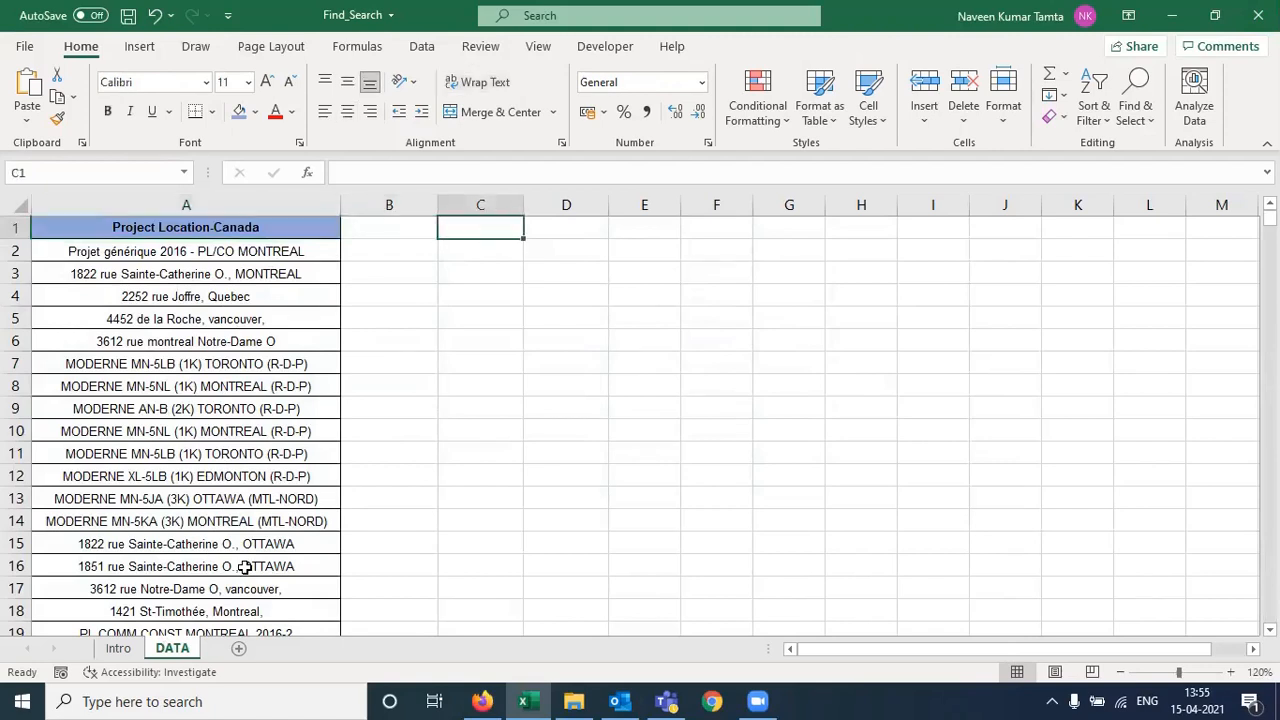
pyautogui.write('Find Func')
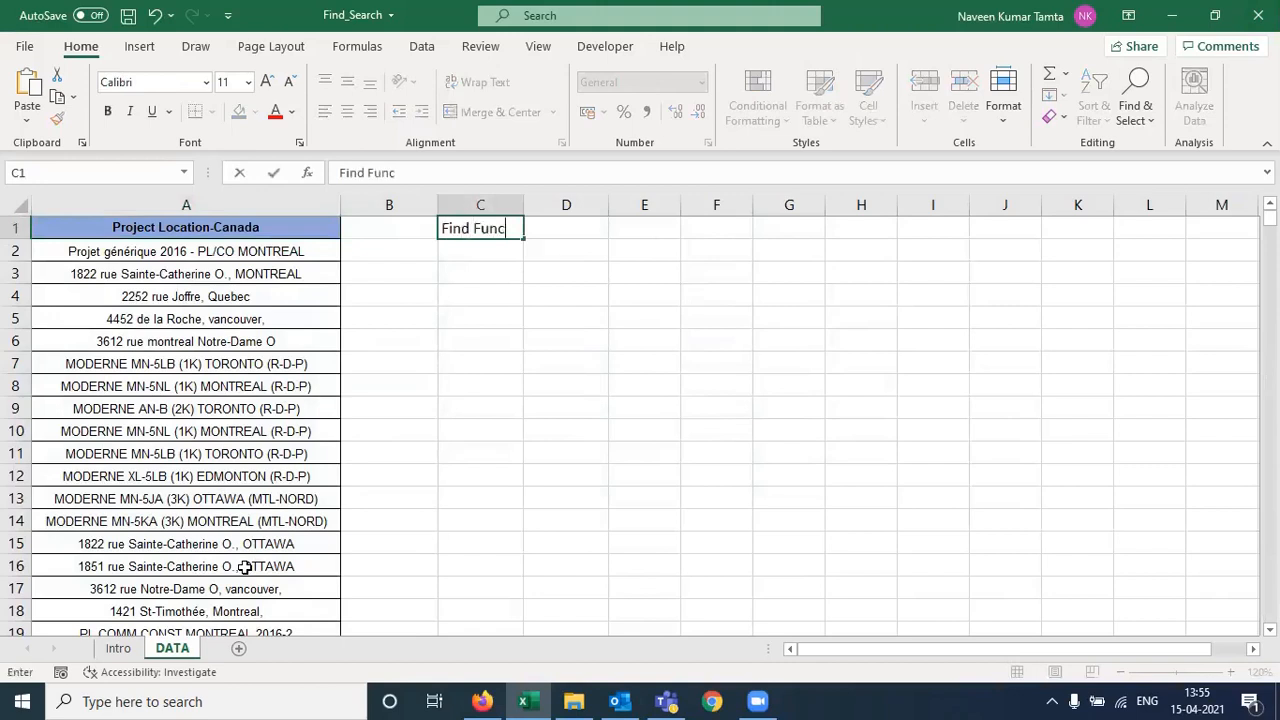
pyautogui.write('tion Scenarip')
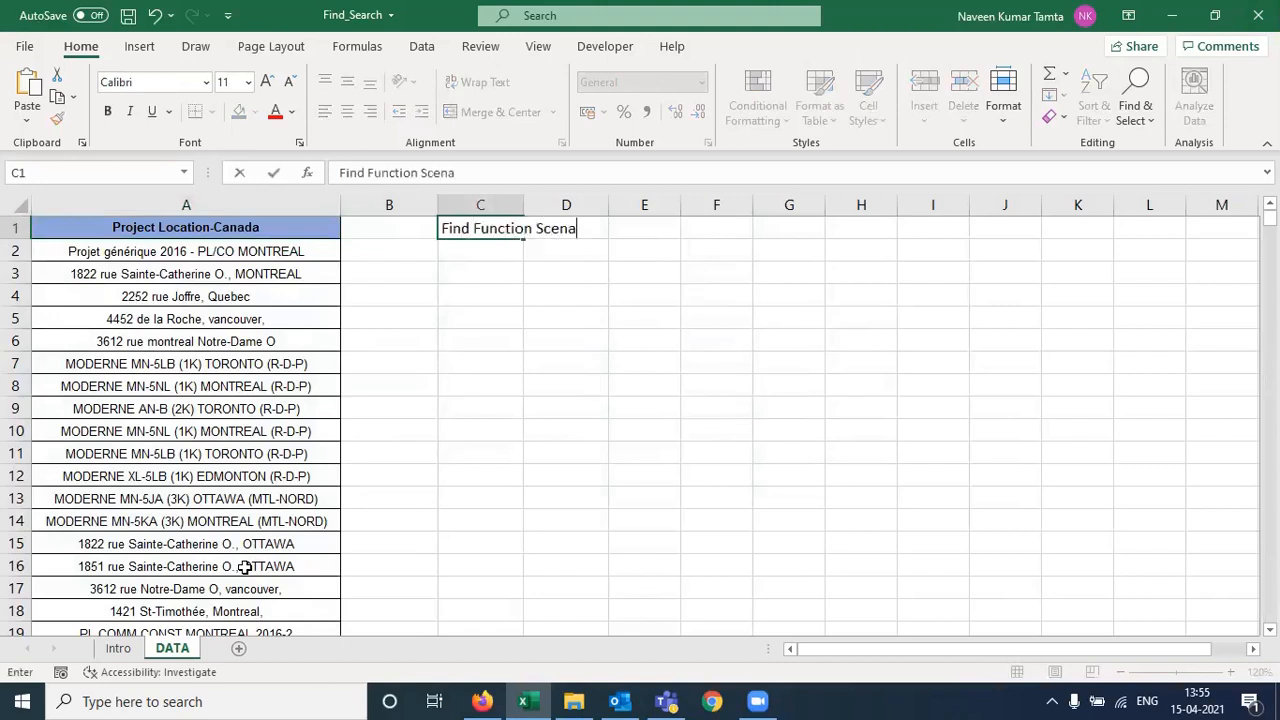
pyautogui.press('BackSpace')
pyautogui.write('o1')
pyautogui.press('Return')
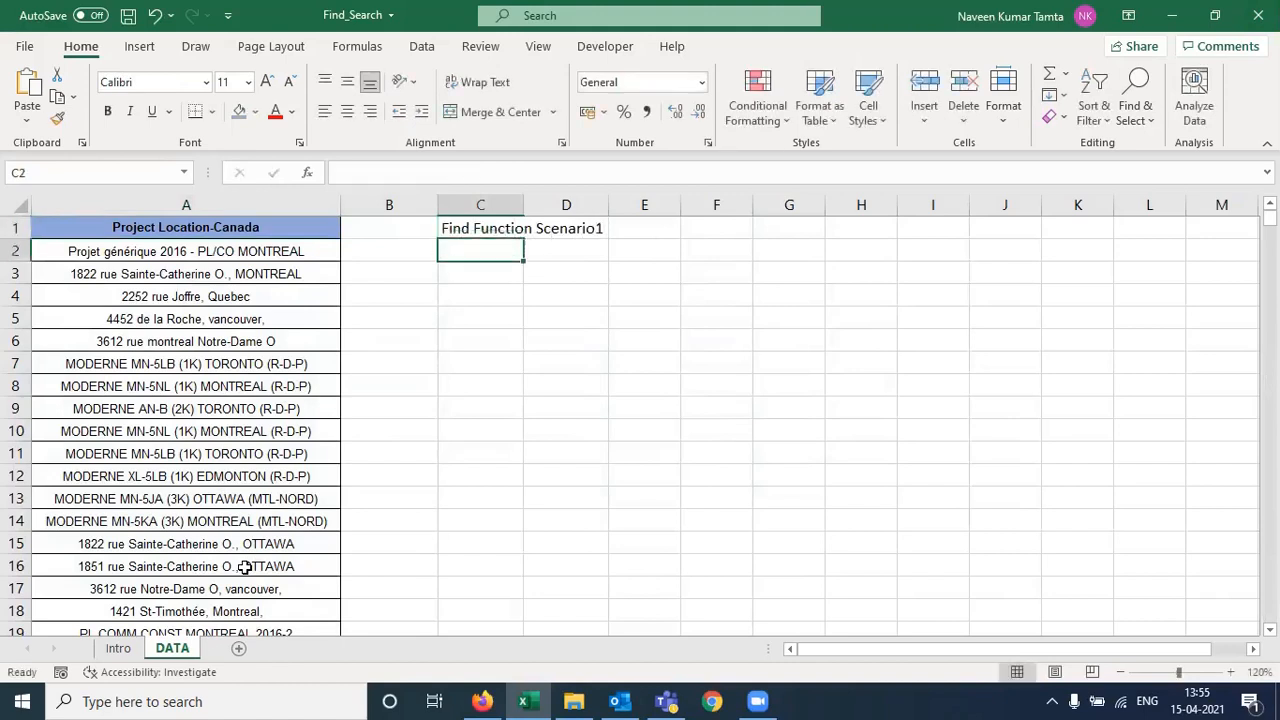
# Autofit column C's width to the new heading using Alt,O,C,A
pyautogui.hotkey('ctrl', 'shift', 'Down')
pyautogui.hotkey('alt', 'o')
pyautogui.press('c')
pyautogui.press('a')
pyautogui.press('Down')
pyautogui.press('Up')
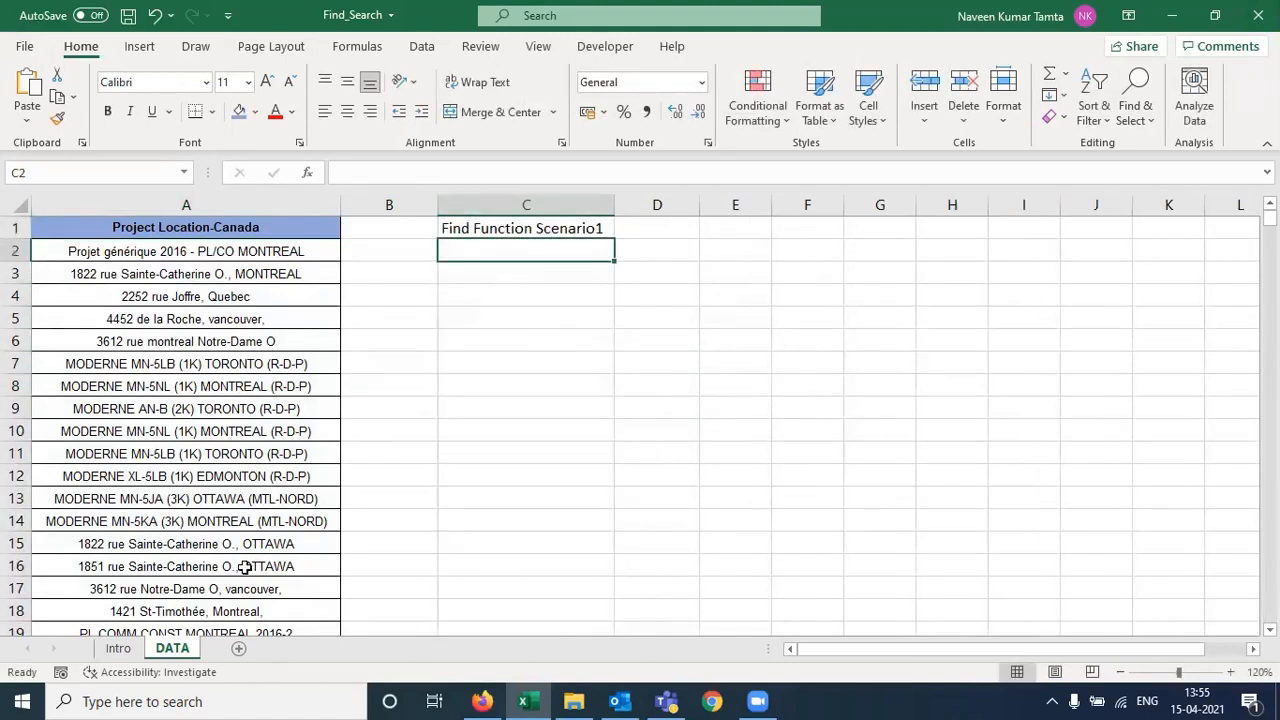
# Enter =IF(FIND("MONTREAL",$A2,1),"MONTREAL","") in C2, returning MONTREAL
pyautogui.write('=if')
pyautogui.press('Tab')
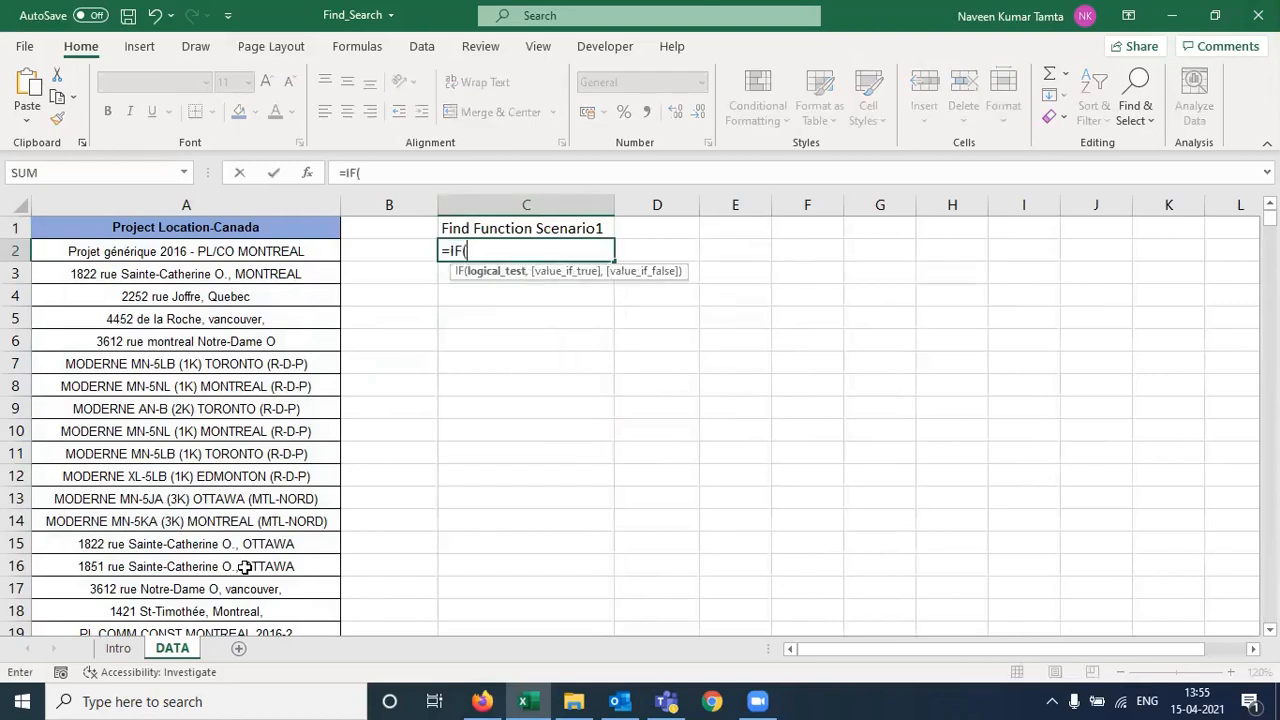
pyautogui.write('fin')
pyautogui.press('Tab')
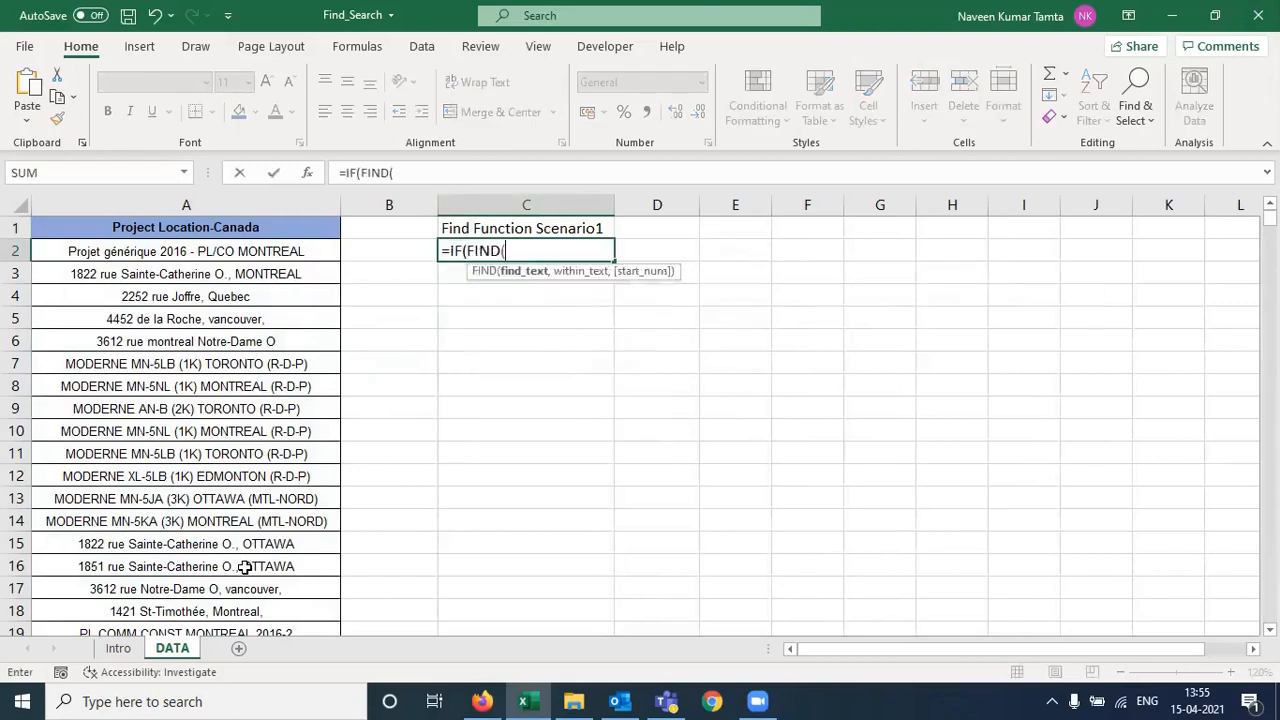
pyautogui.write('"MON')
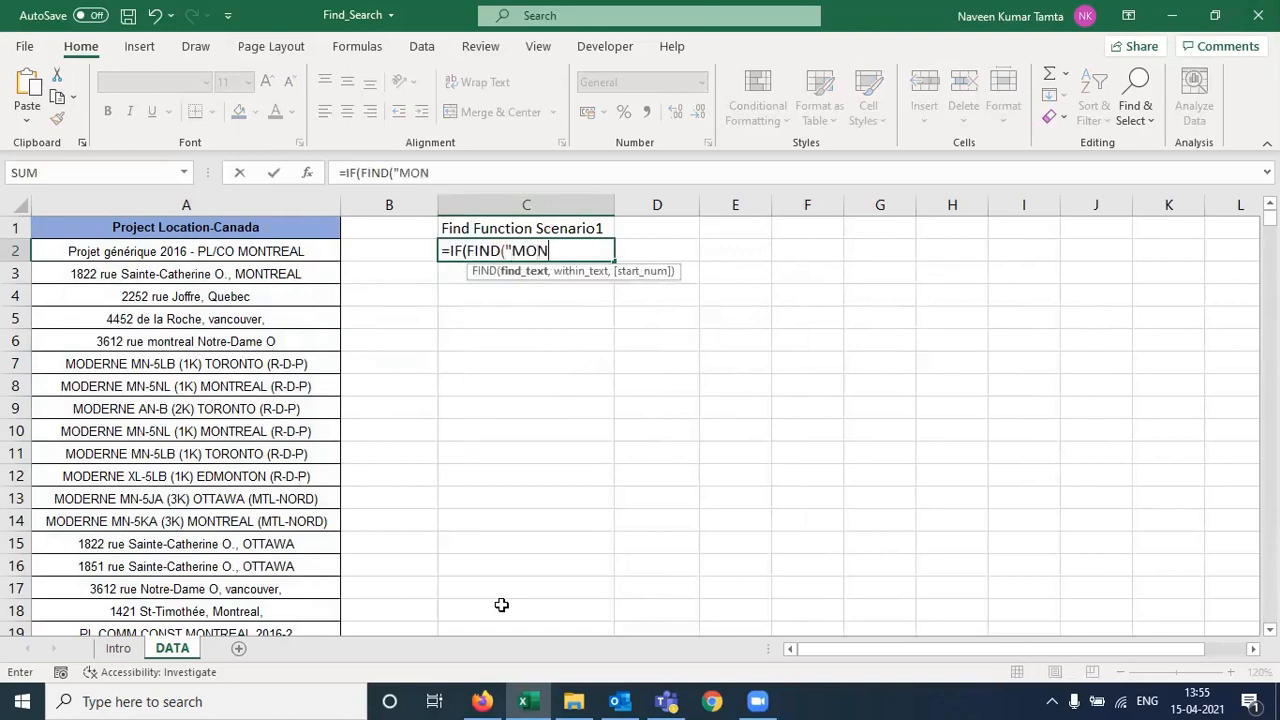
pyautogui.write('TREAL",')
pyautogui.press('Left')
pyautogui.press('Left')
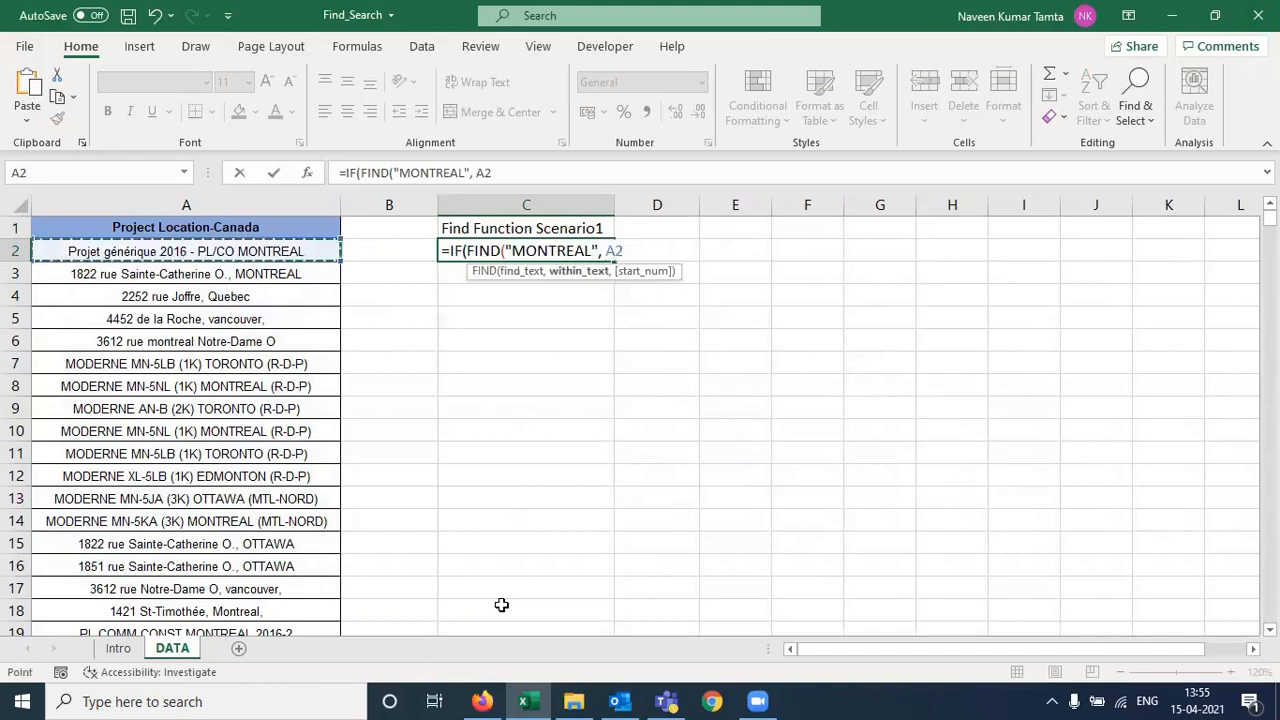
pyautogui.press('F4')
pyautogui.press('F4')
pyautogui.press('F4')
pyautogui.write(', ')
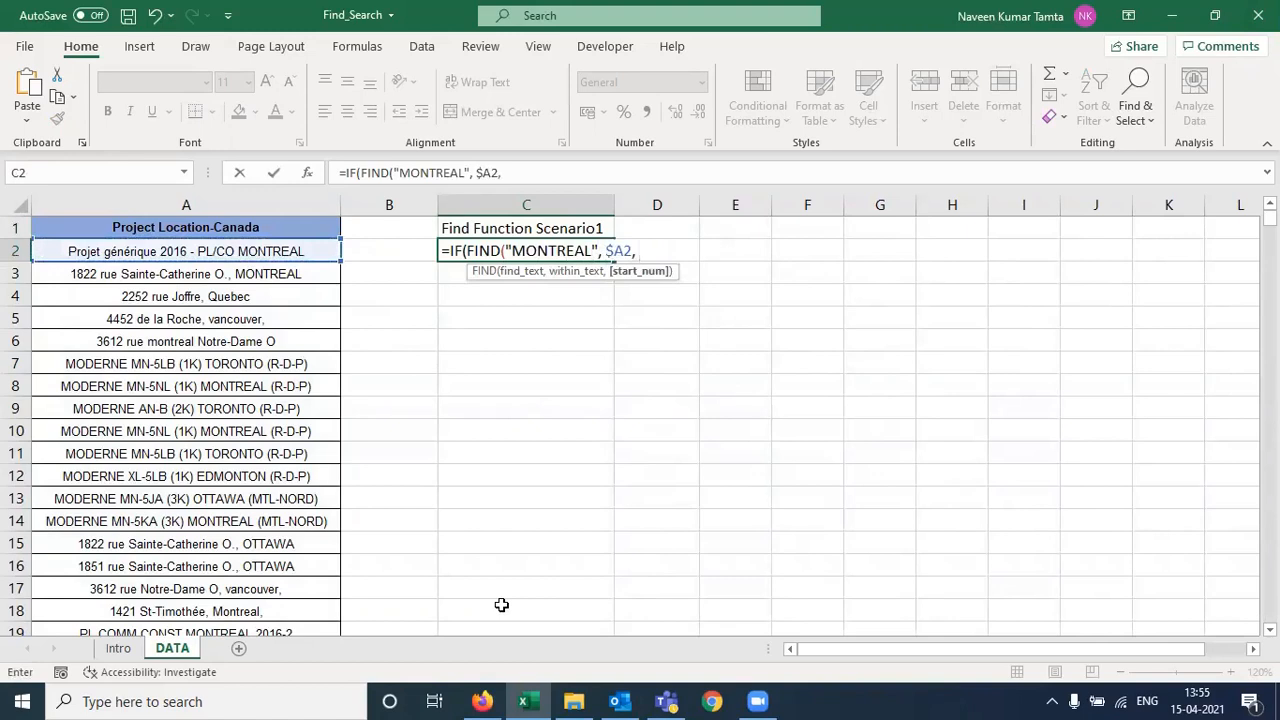
pyautogui.write('1)')
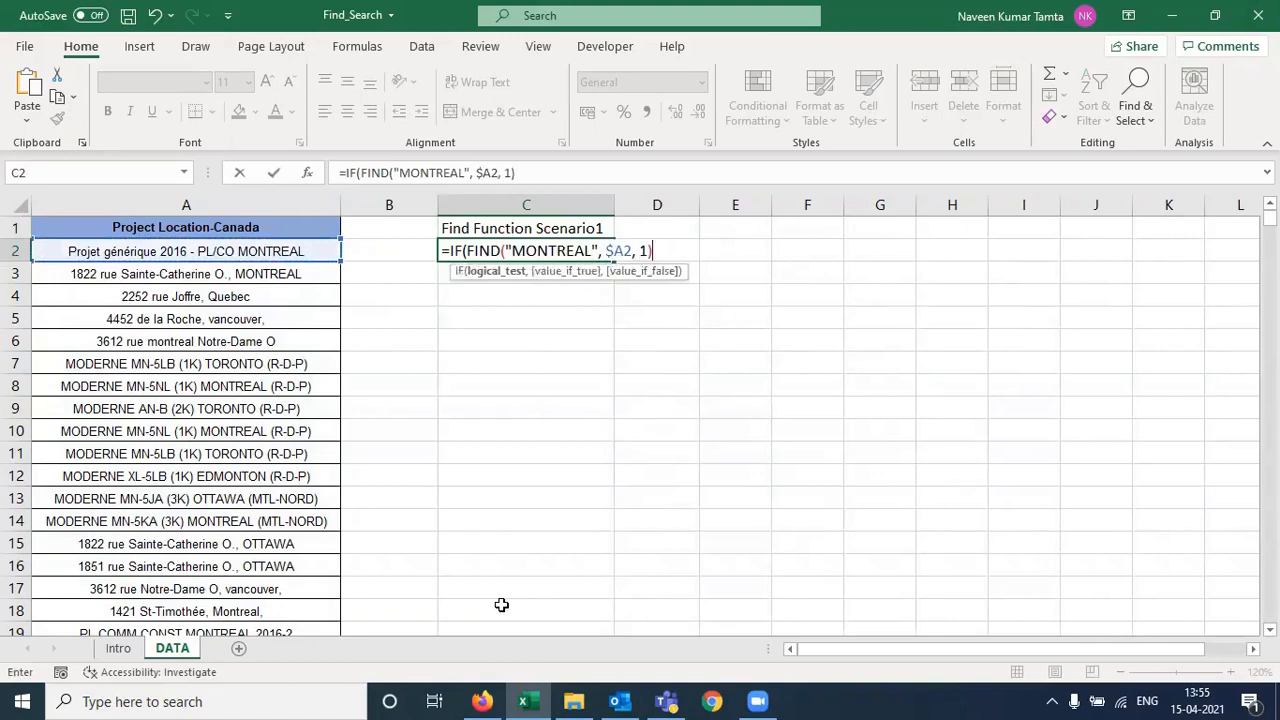
pyautogui.write(',')
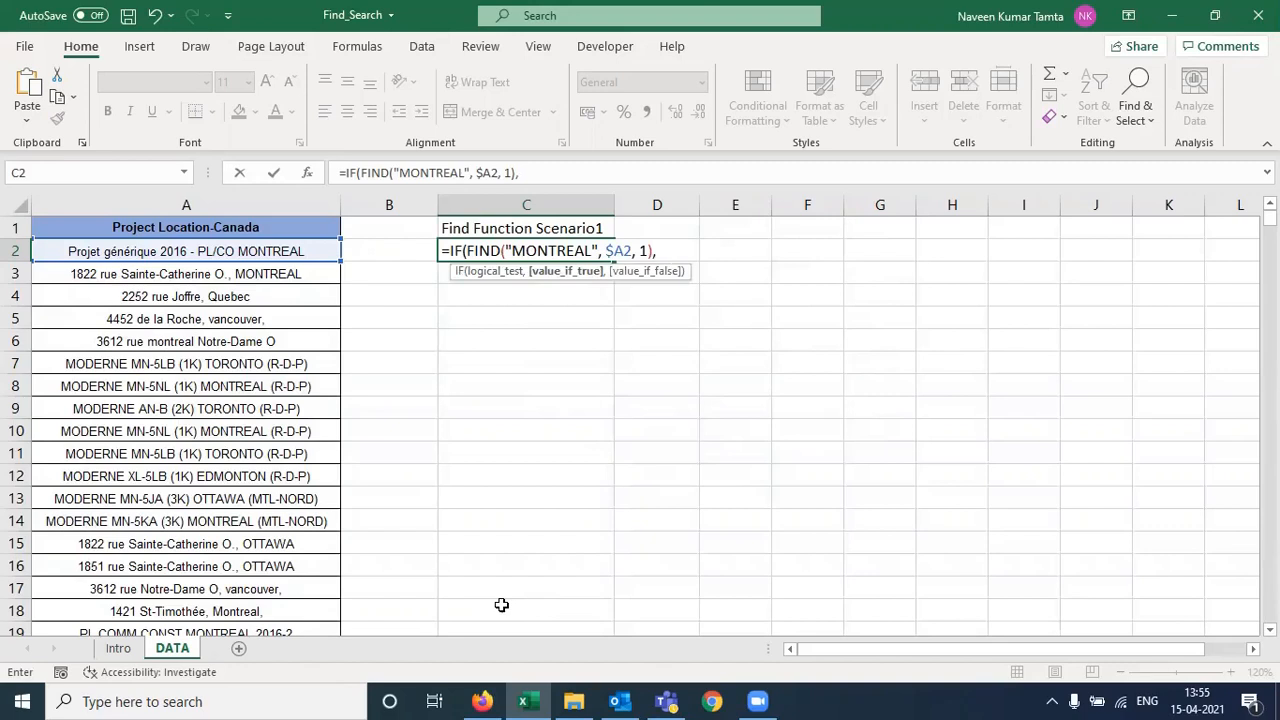
pyautogui.write('MONTREA')
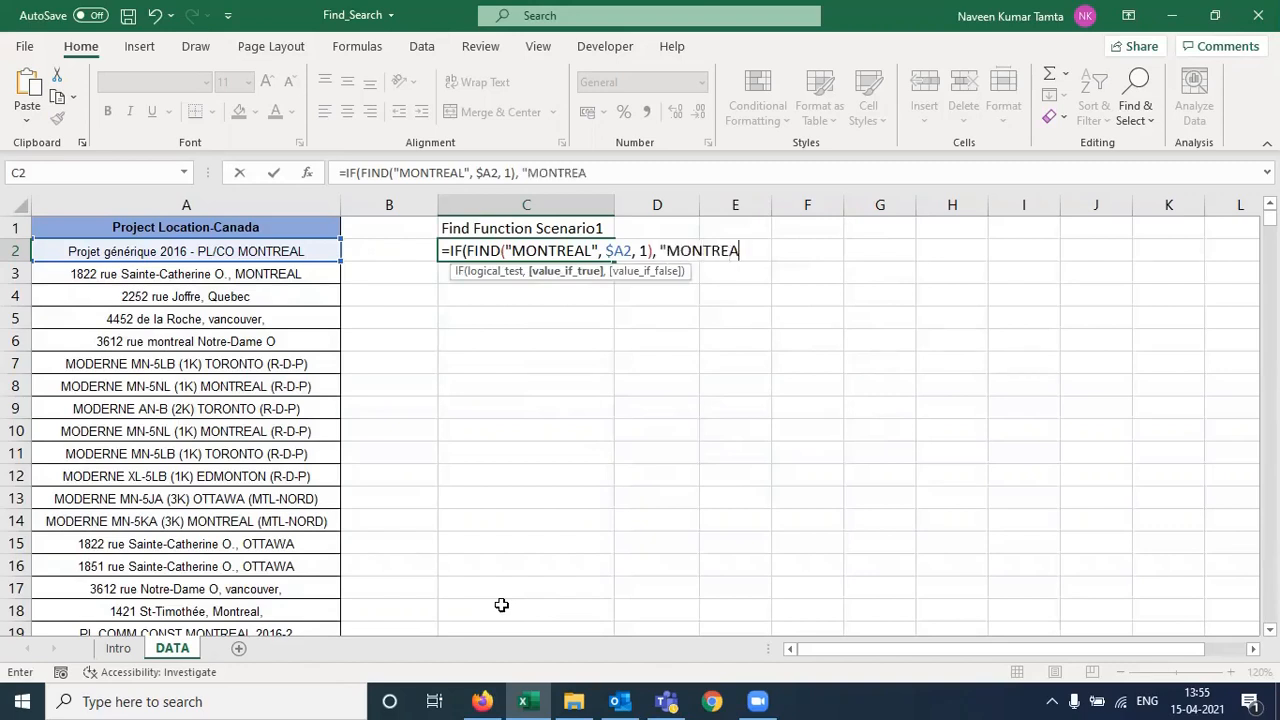
pyautogui.write('L", ""')
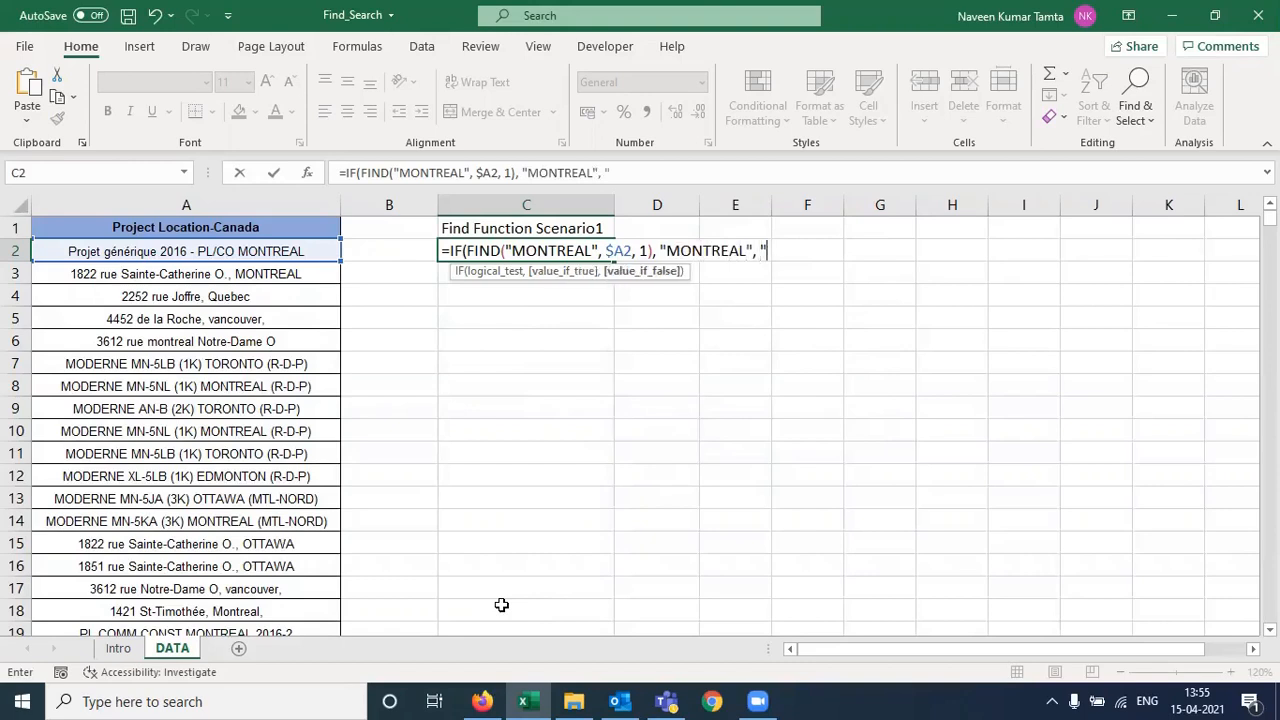
pyautogui.write(')')
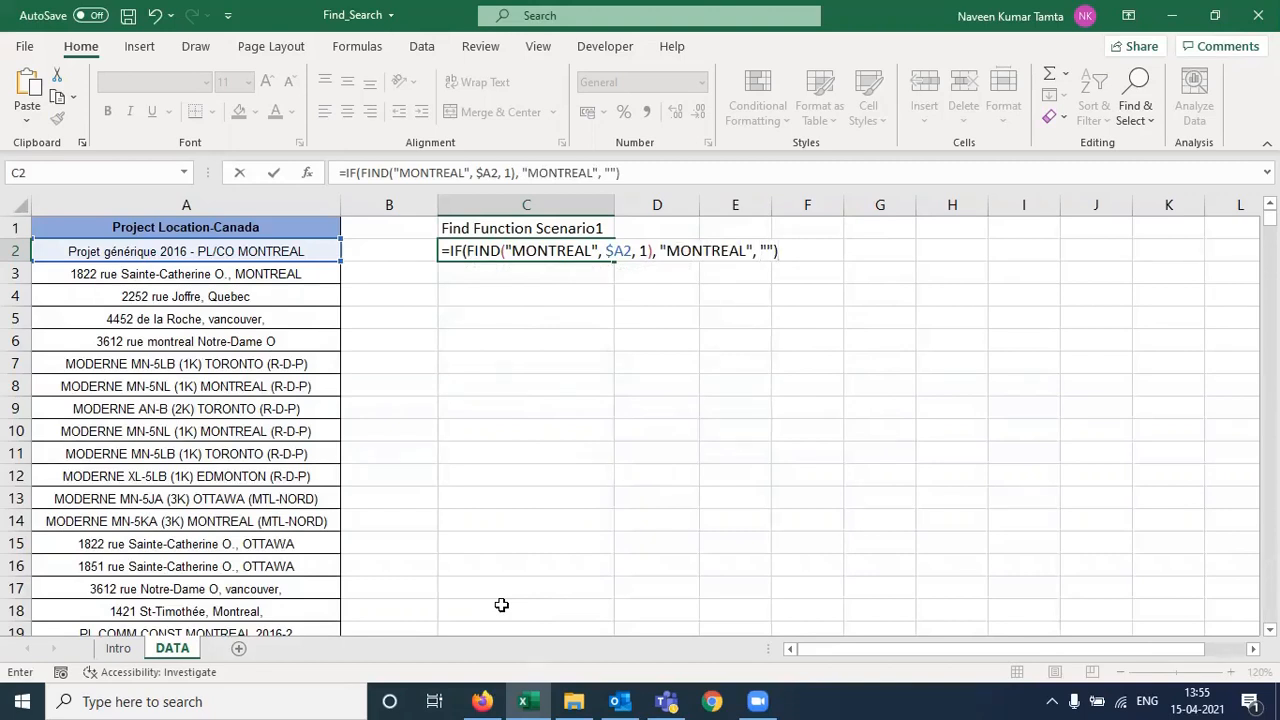
pyautogui.press('Return')
pyautogui.press('Up')
pyautogui.press('Left')
pyautogui.press('Left')
pyautogui.press('Right')
pyautogui.press('Right')
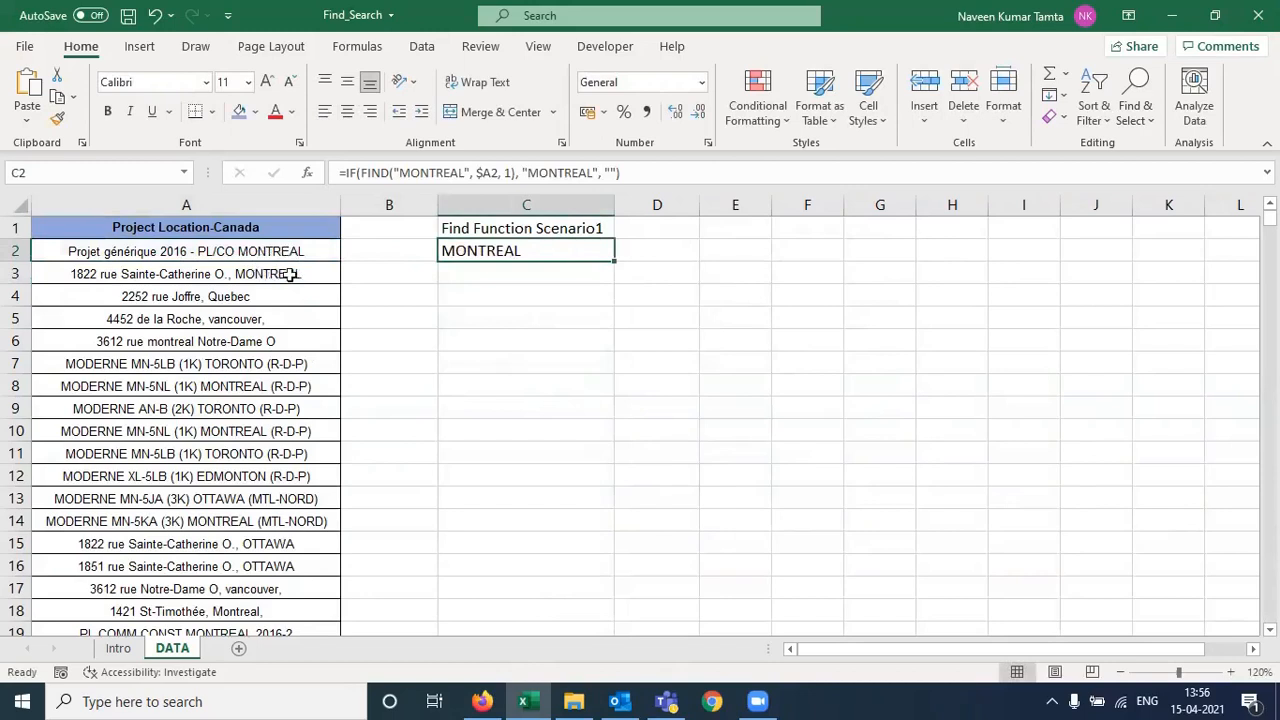
pyautogui.hotkey('shift', 'Down')
pyautogui.hotkey('shift', 'Down')
pyautogui.hotkey('shift', 'Down')
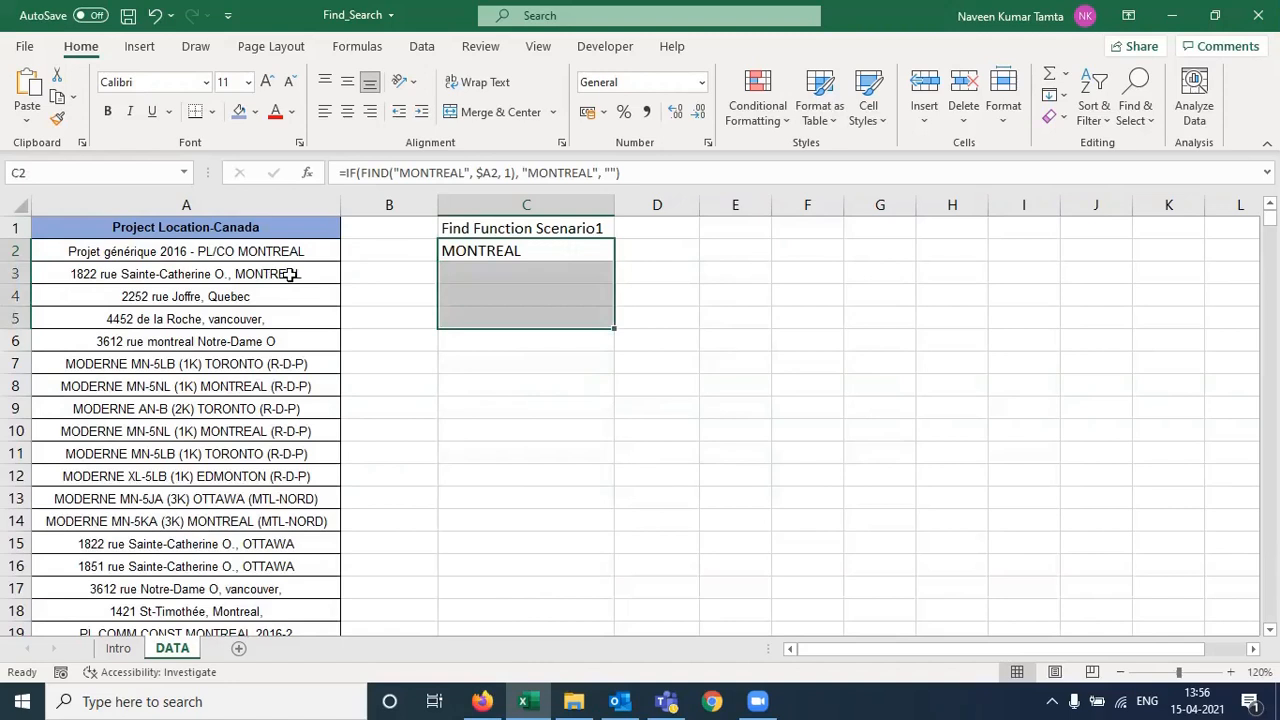
pyautogui.hotkey('ctrl', 'd')
pyautogui.press('Down')
pyautogui.press('Down')
pyautogui.hotkey('shift', 'Down')
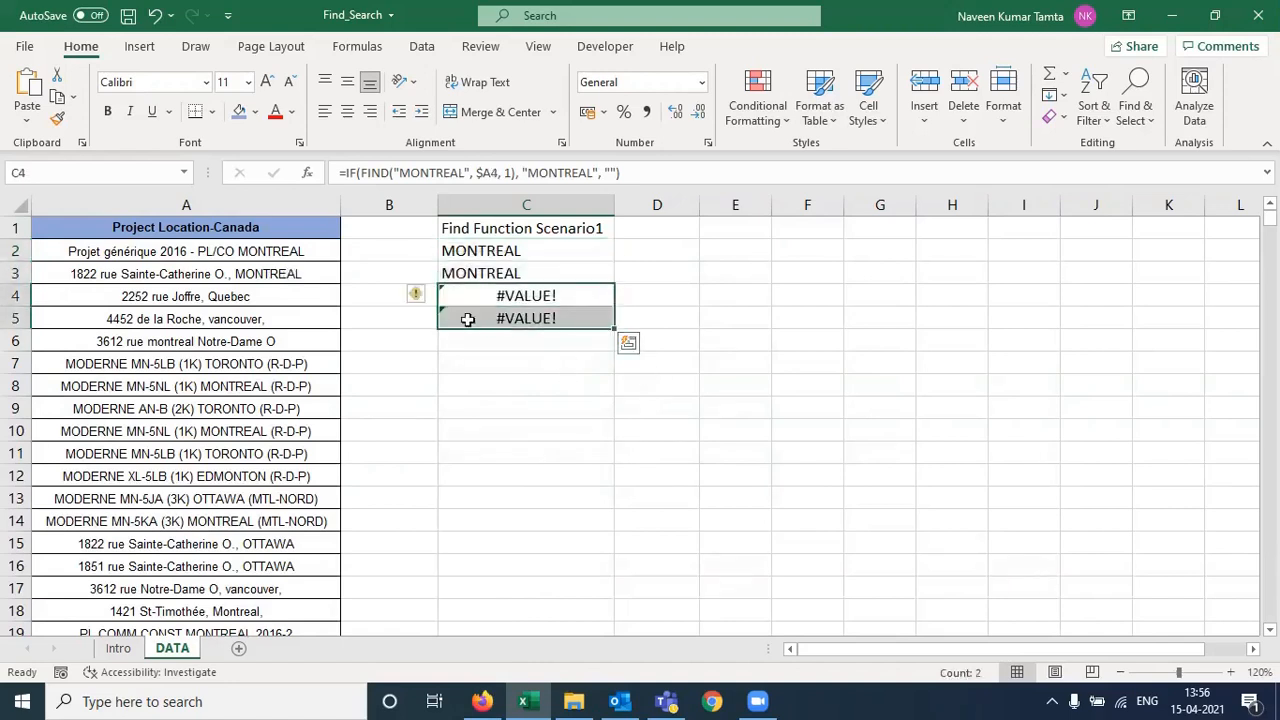
pyautogui.click(533, 302)
pyautogui.press('Up')
pyautogui.press('Up')
pyautogui.press('Down')
pyautogui.press('Down')
pyautogui.press('Up')
pyautogui.press('Up')
pyautogui.hotkey('shift', 'Down')
pyautogui.hotkey('shift', 'Down')
pyautogui.hotkey('shift', 'Down')
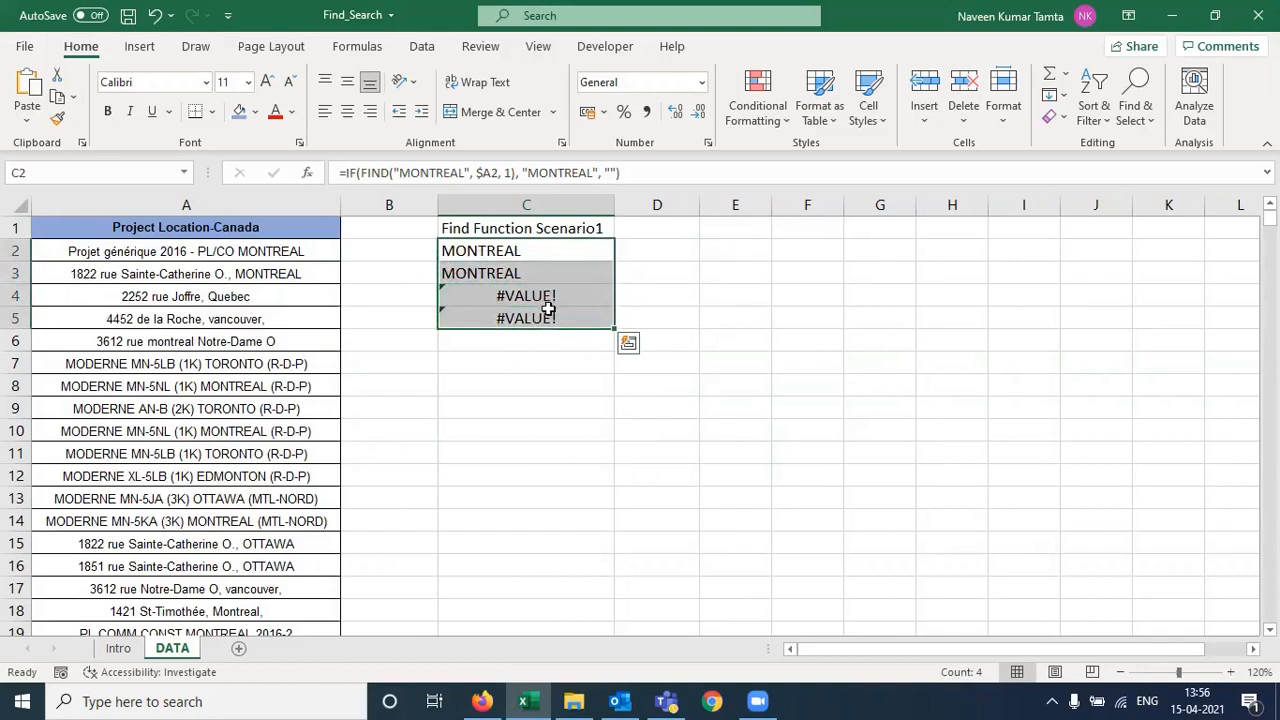
pyautogui.press('Down')
pyautogui.hotkey('shift', 'Down')
pyautogui.hotkey('shift', 'Down')
pyautogui.press('Delete')
pyautogui.press('Up')
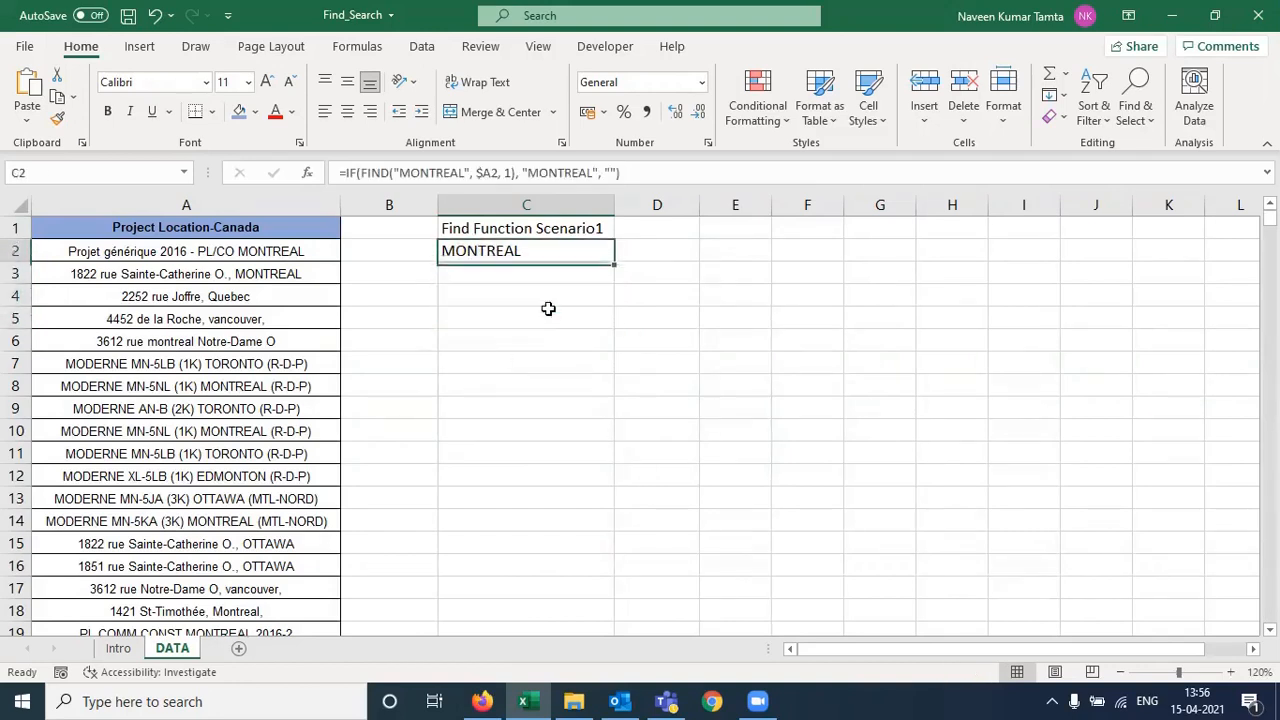
# Wrap C2's IF(FIND) formula in IFERROR with an empty-string fallback
pyautogui.click(343, 173)
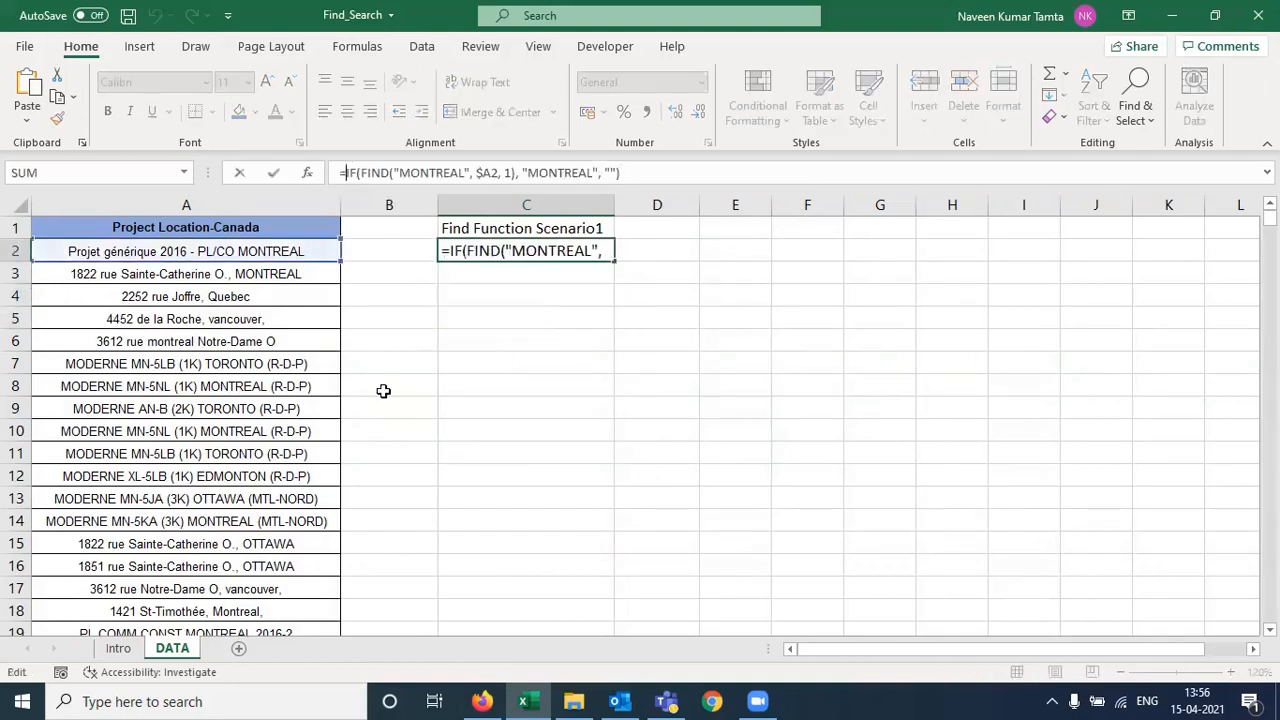
pyautogui.write('i')
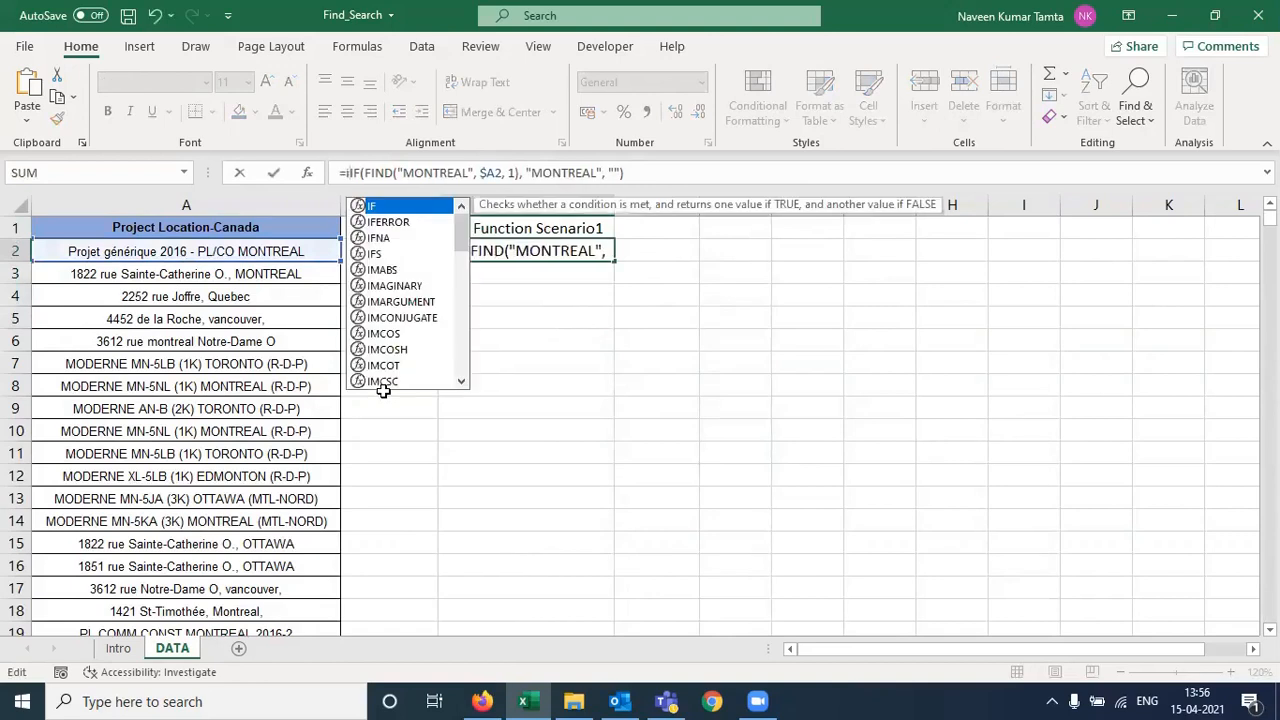
pyautogui.write('f')
pyautogui.press('Down')
pyautogui.press('Tab')
pyautogui.press('End')
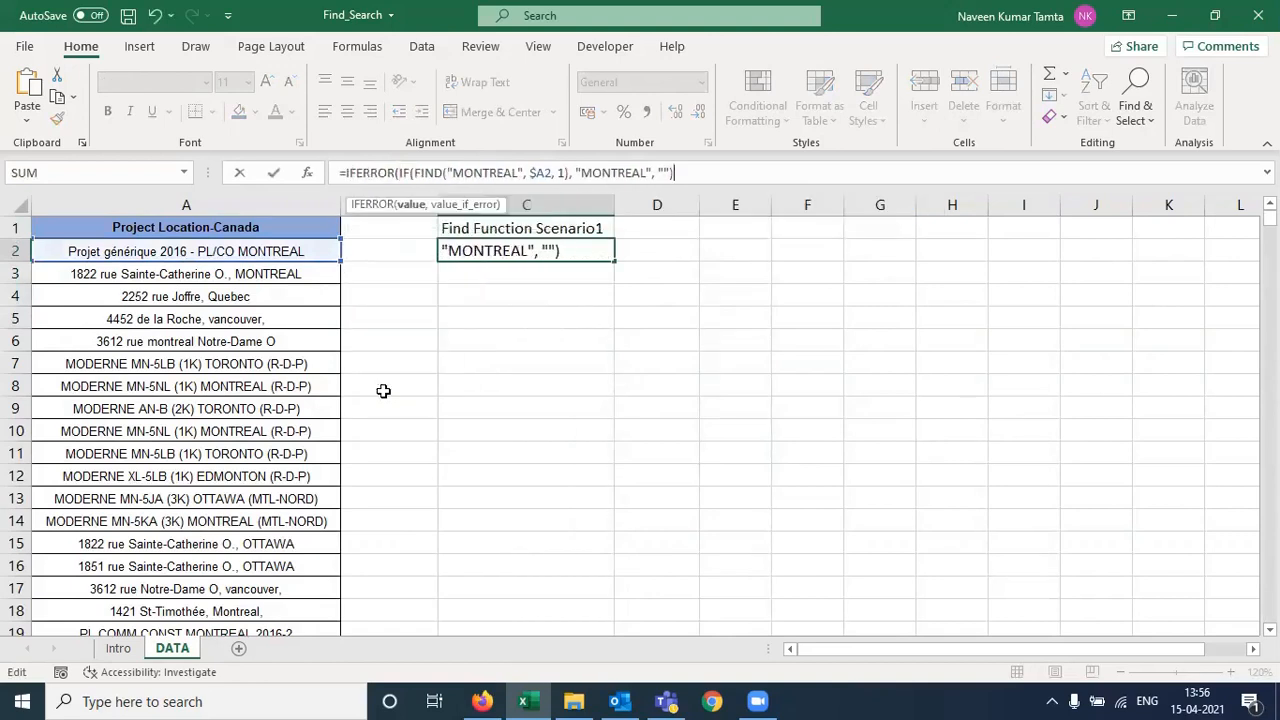
pyautogui.write(',')
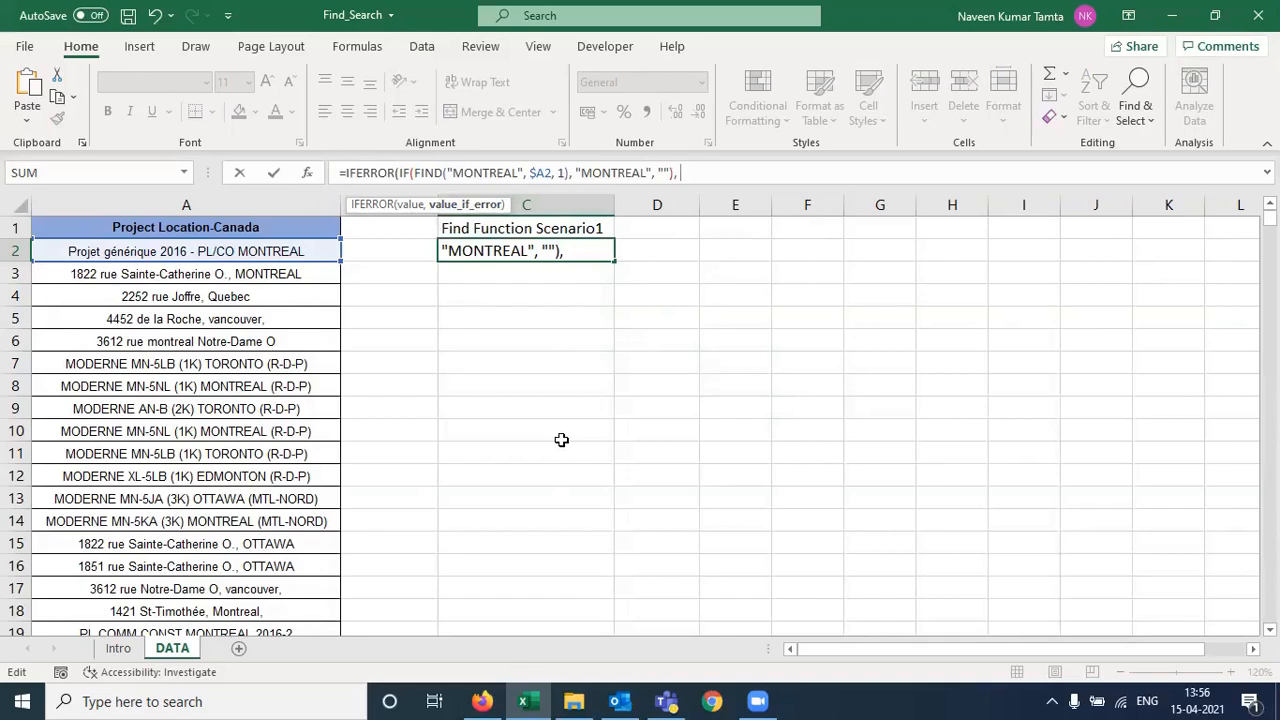
pyautogui.write('"")')
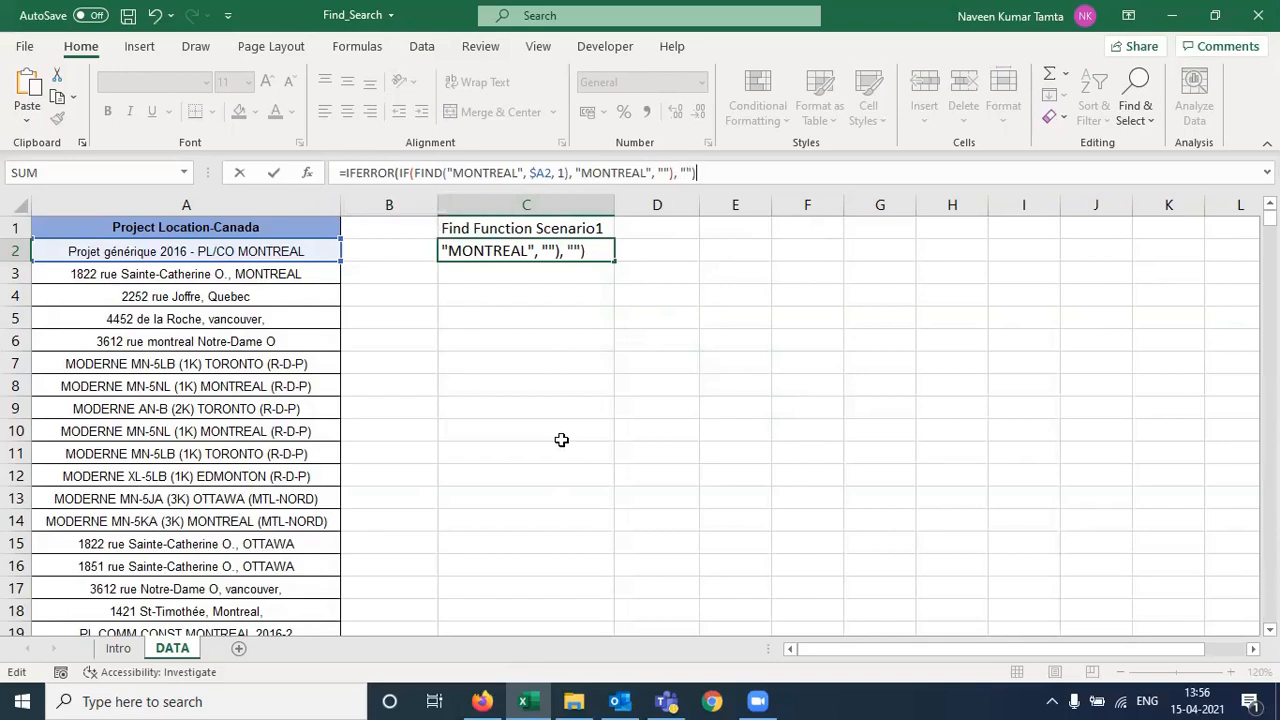
pyautogui.press('Return')
pyautogui.press('Up')
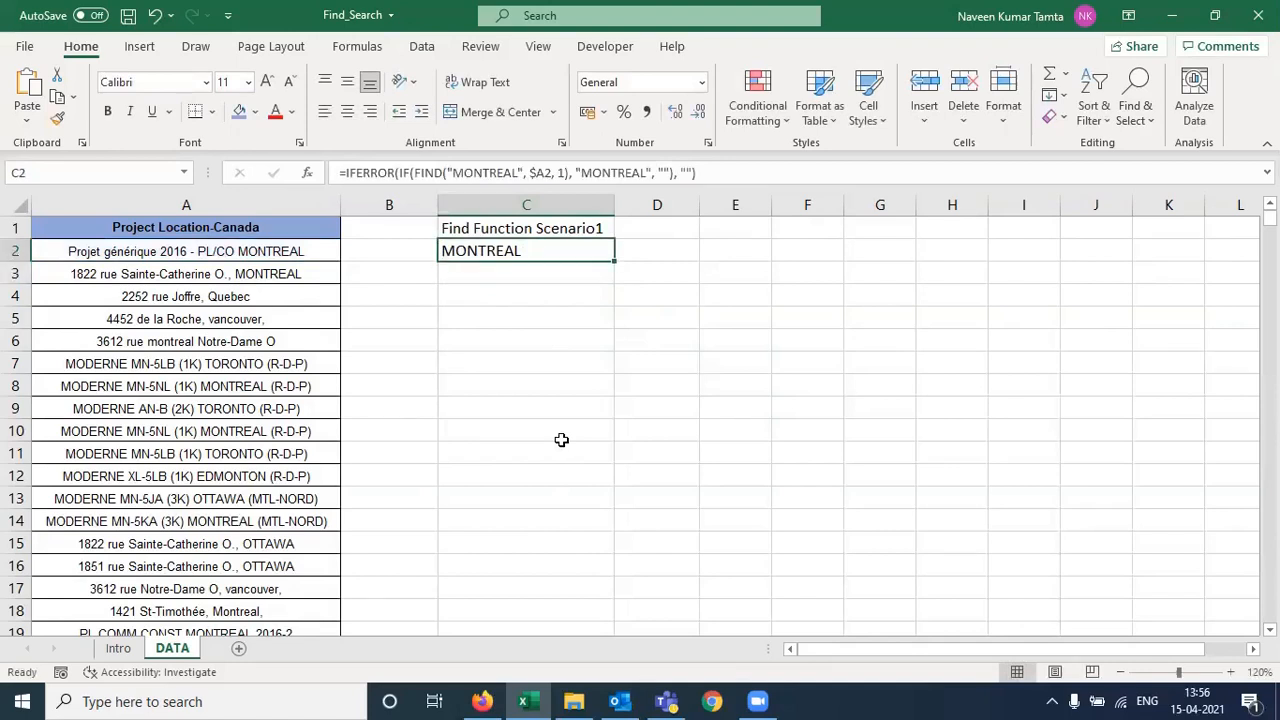
pyautogui.hotkey('shift', 'Down')
pyautogui.hotkey('shift', 'Down')
pyautogui.hotkey('shift', 'Down')
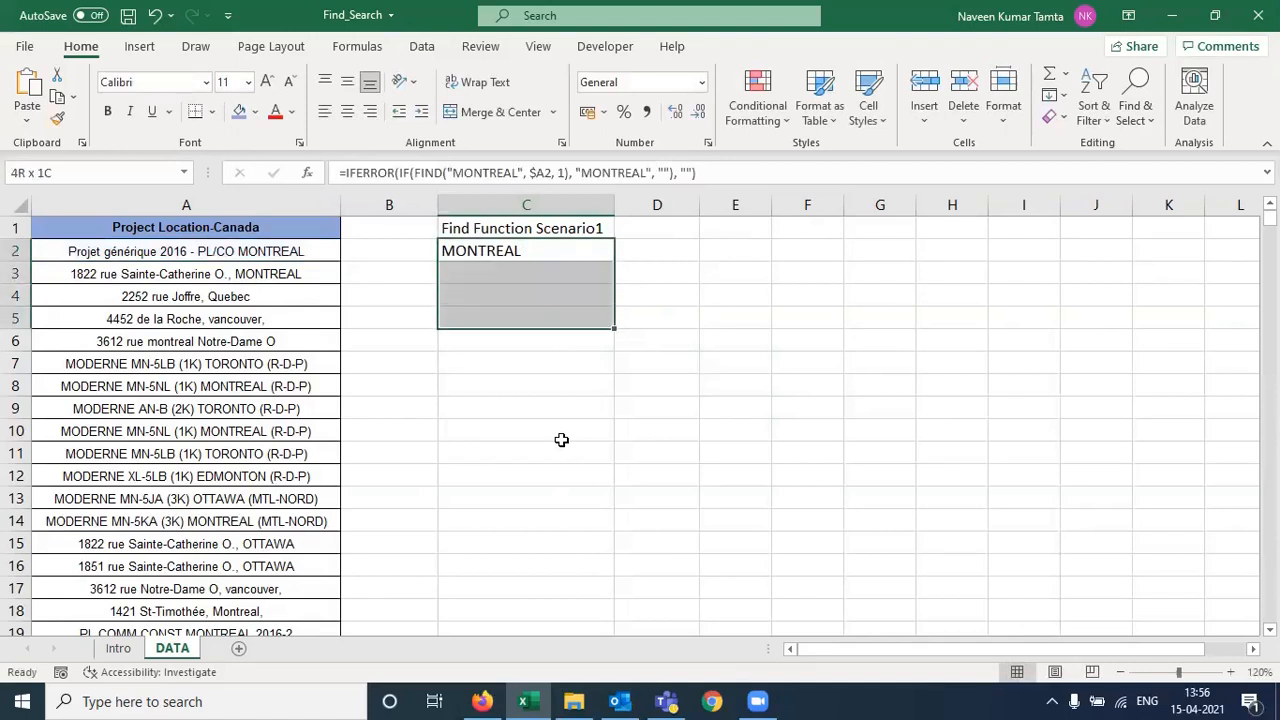
# Fill the C2 formula down through C2:C31 with Ctrl+D and check the results
pyautogui.hotkey('ctrl', 'd')
pyautogui.press('Down')
pyautogui.press('Down')
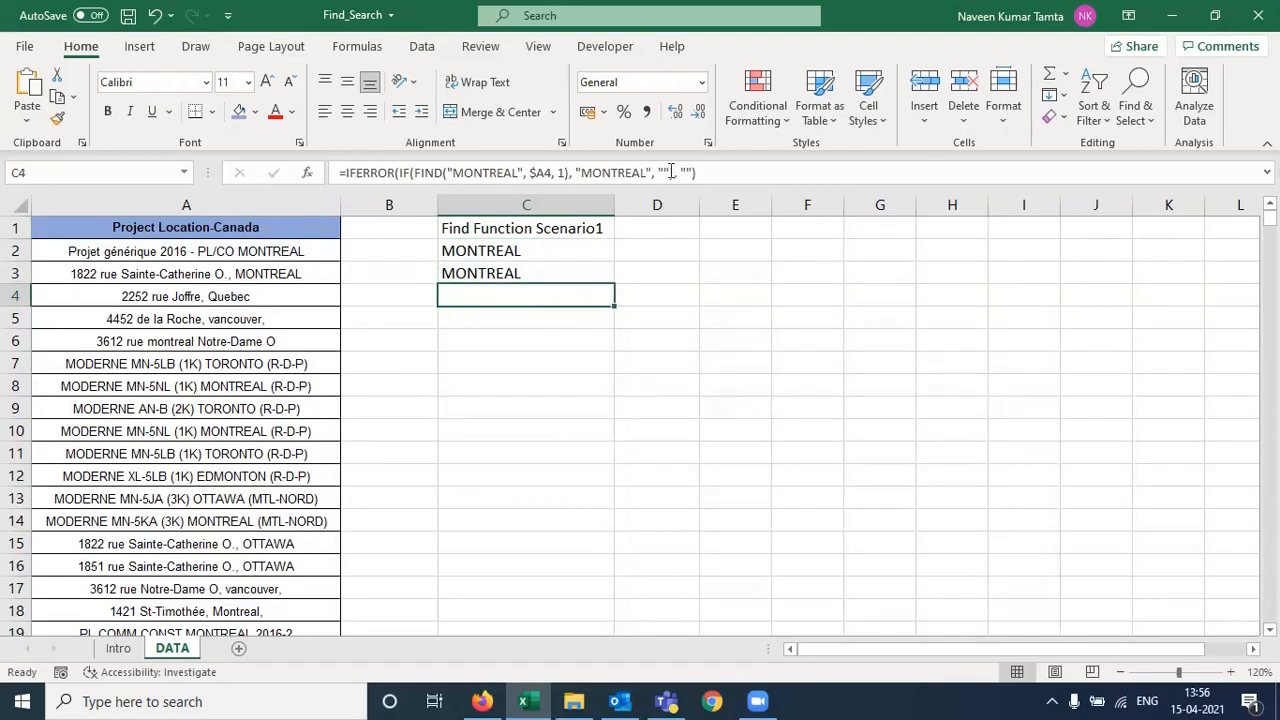
pyautogui.press('Up')
pyautogui.press('Up')
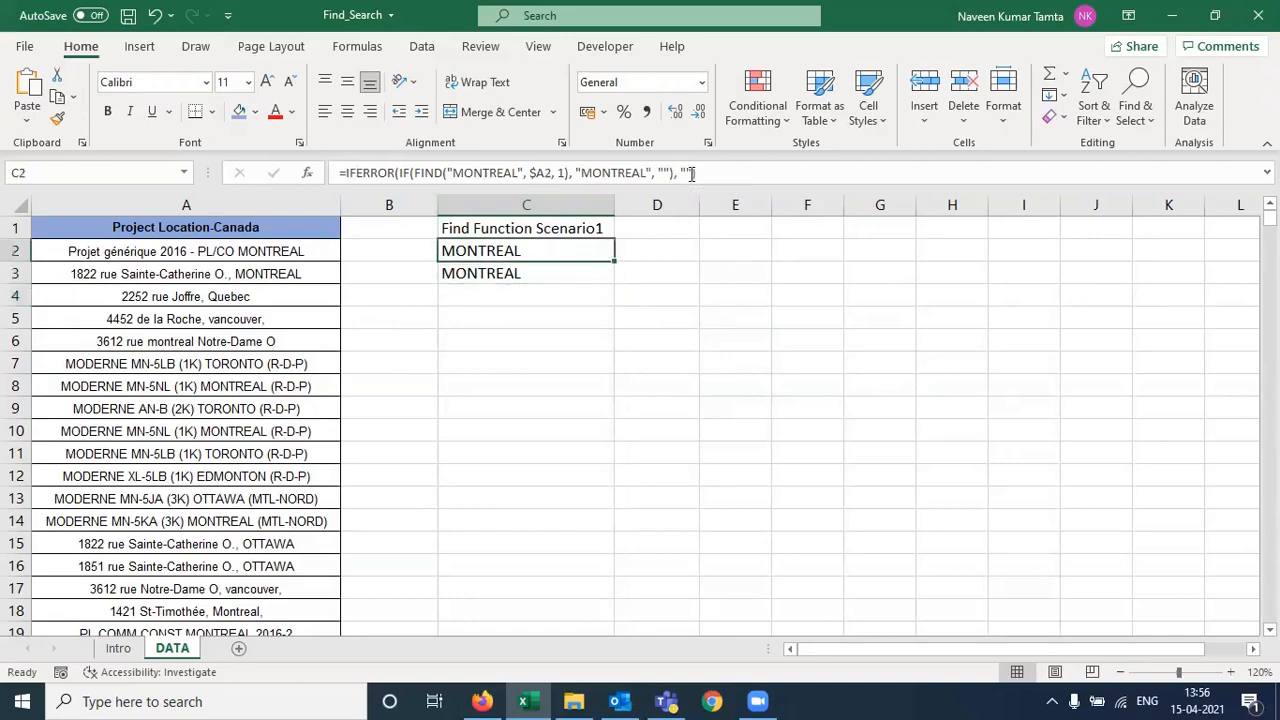
pyautogui.press('Left')
pyautogui.press('Left')
pyautogui.hotkey('ctrl', 'Down')
pyautogui.press('Right')
pyautogui.press('Right')
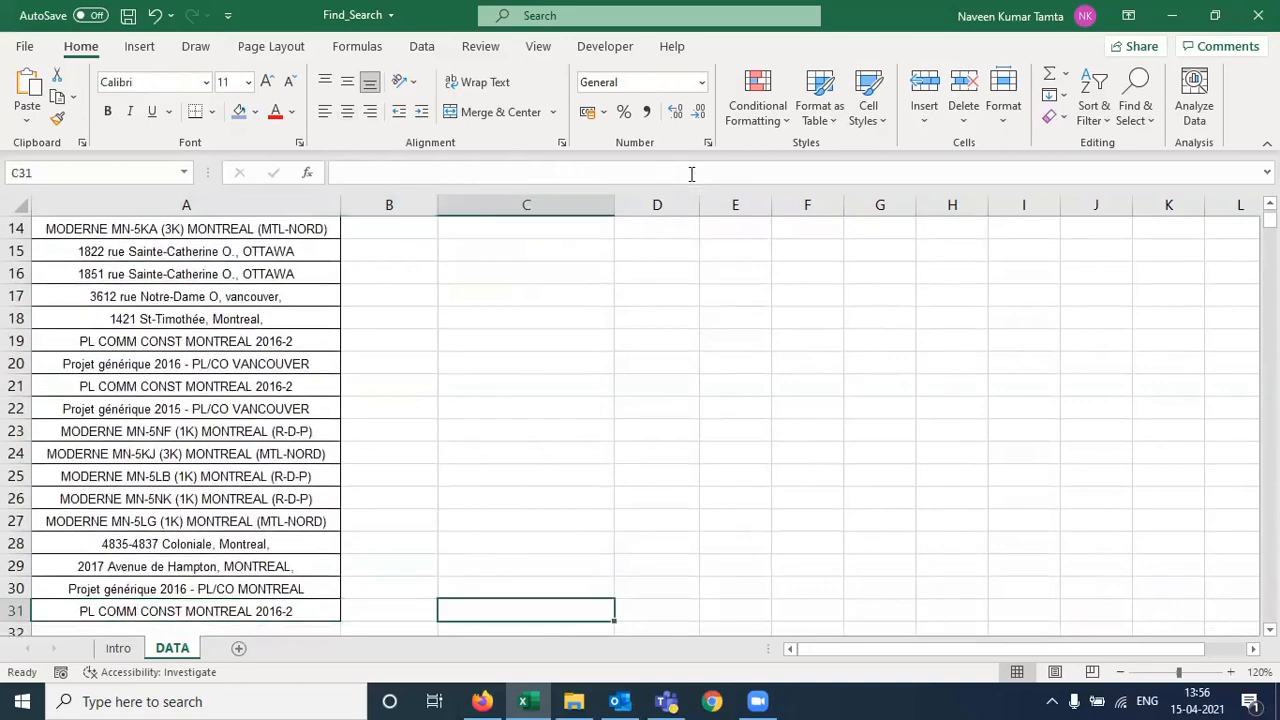
pyautogui.hotkey('ctrl', 'shift', 'Up')
pyautogui.hotkey('ctrl', 'd')
pyautogui.press('Up')
pyautogui.hotkey('ctrl', 'Up')
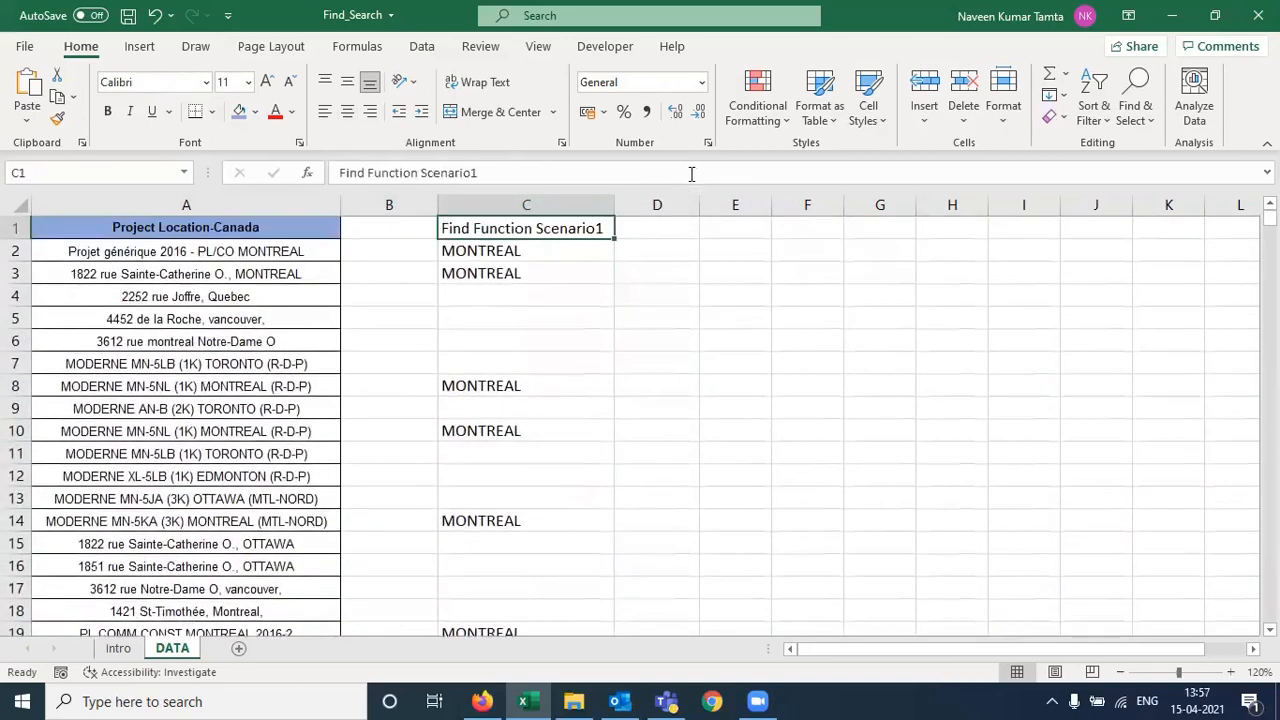
pyautogui.press('Down')
pyautogui.press('Down')
pyautogui.press('Down')
pyautogui.press('Down')
pyautogui.press('Down')
pyautogui.press('Down')
pyautogui.press('Down')
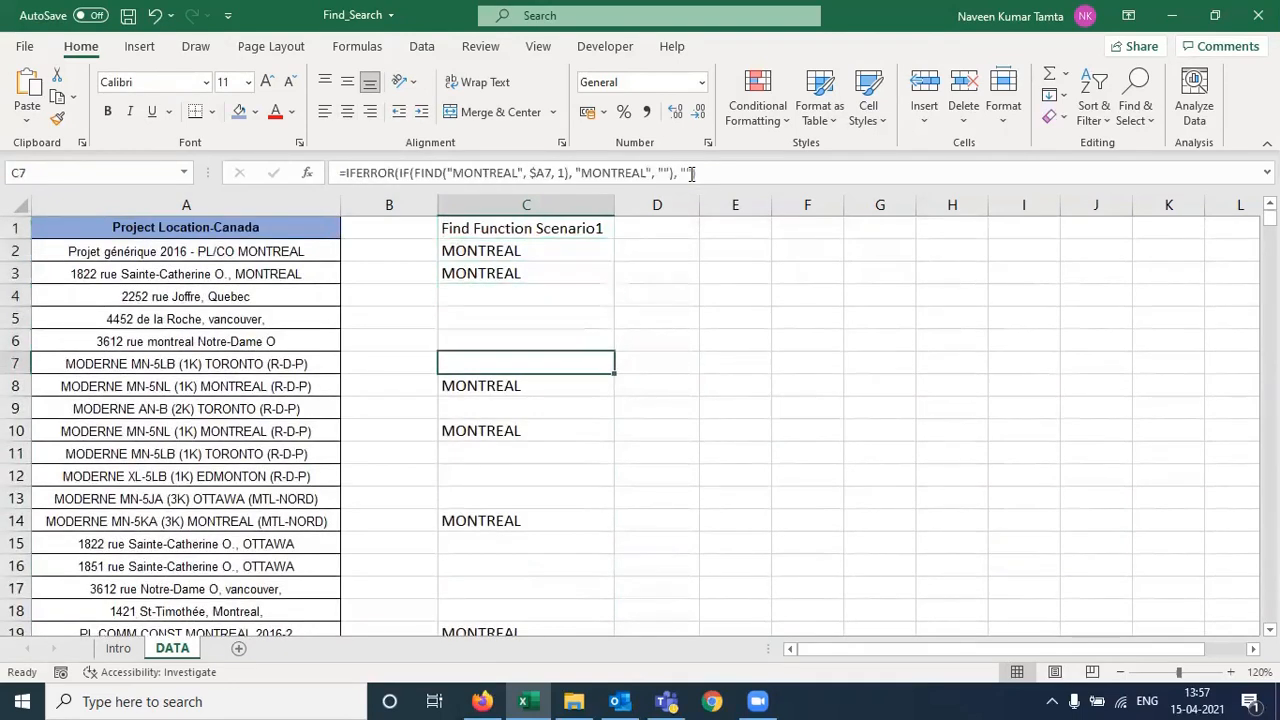
pyautogui.hotkey('ctrl', 'Up')
pyautogui.press('Down')
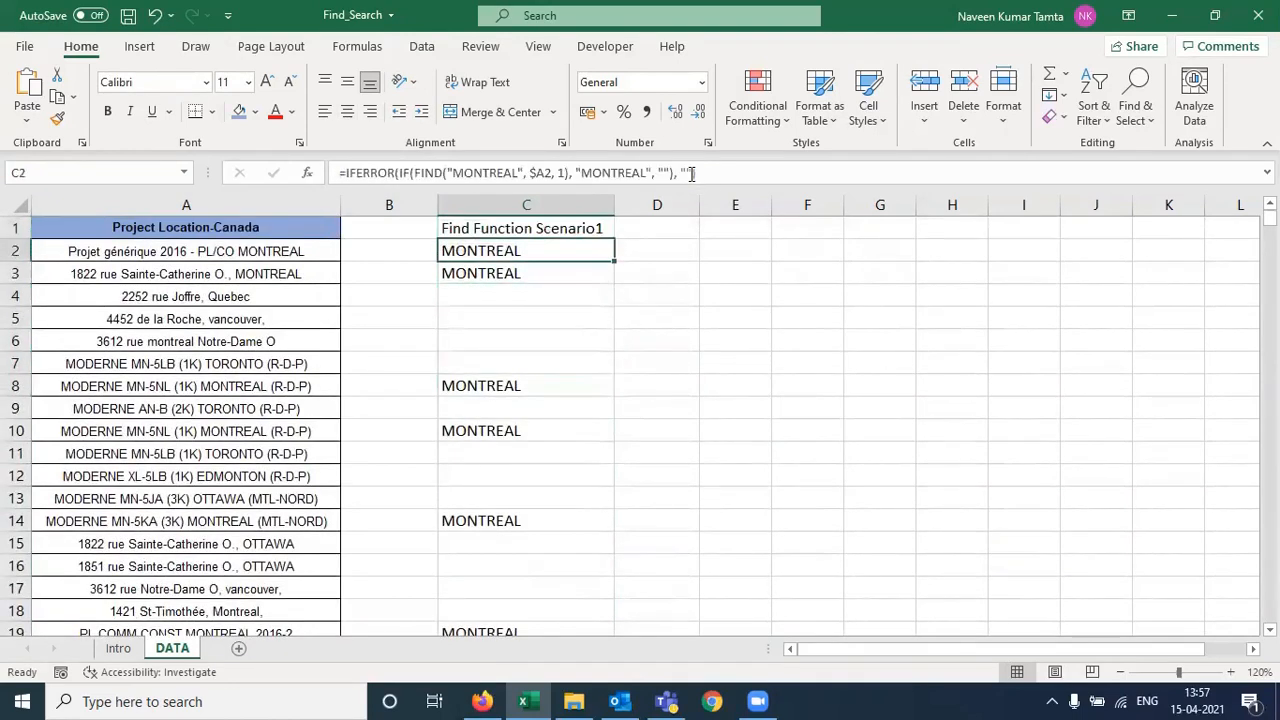
# Shade the lowercase-montreal address in A6 light blue
pyautogui.click(188, 341)
pyautogui.click(241, 118)
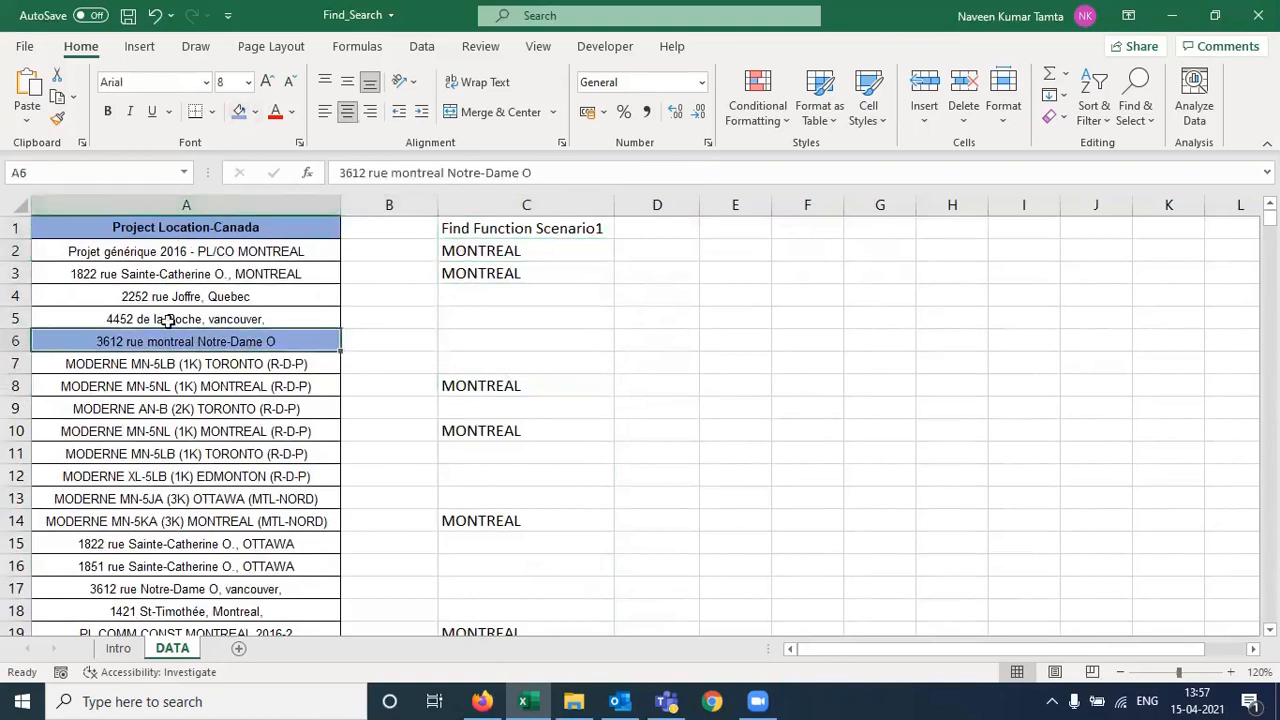
pyautogui.click(499, 341)
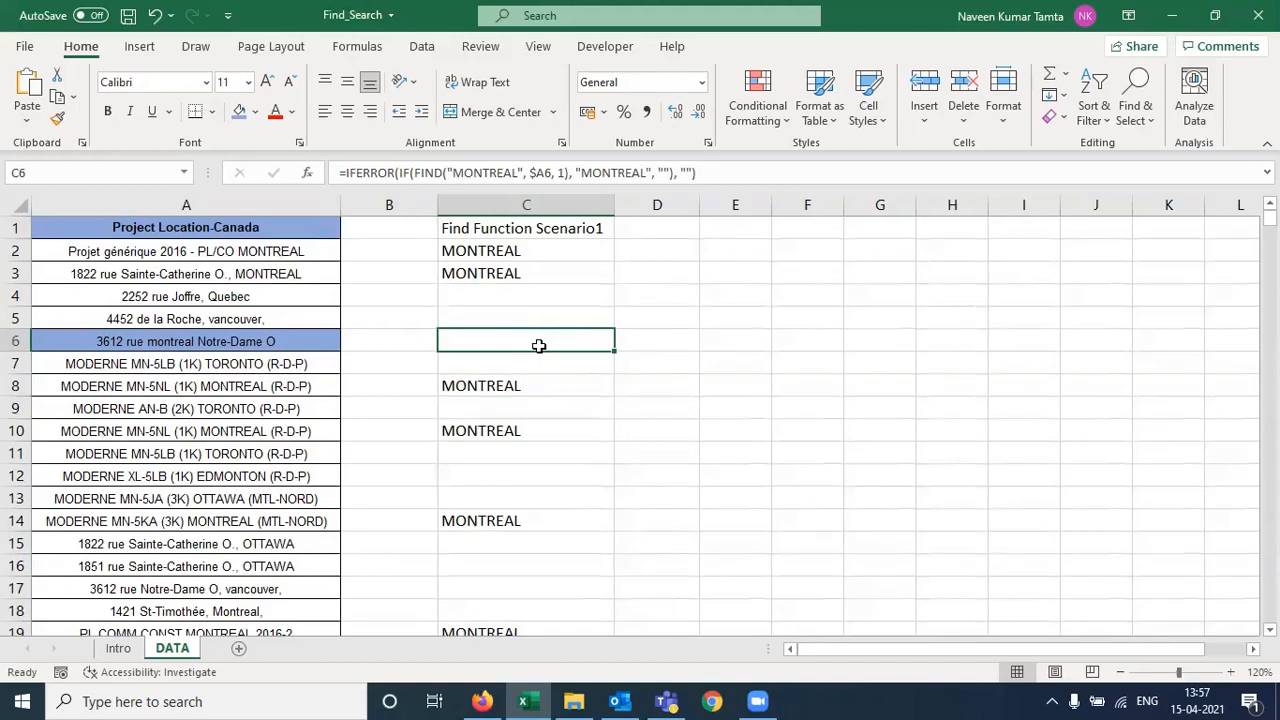
pyautogui.press('Up')
pyautogui.press('Up')
pyautogui.press('Up')
pyautogui.press('Up')
pyautogui.press('Up')
pyautogui.press('Right')
pyautogui.press('Left')
# Copy the heading into D1, autofit column D, and rename it 'Find Function Scenario2'
pyautogui.hotkey('shift', 'Right')
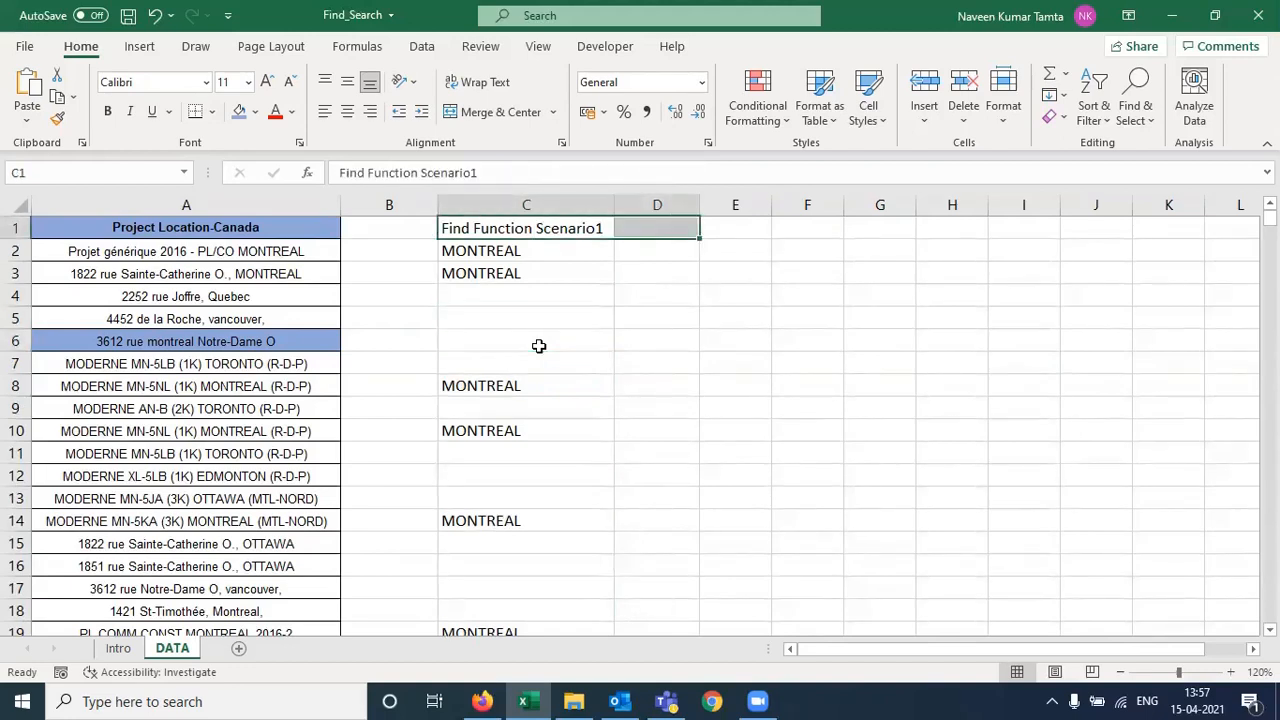
pyautogui.hotkey('ctrl', 'r')
pyautogui.press('Right')
pyautogui.hotkey('alt', 'o')
pyautogui.press('c')
pyautogui.press('a')
pyautogui.press('F2')
pyautogui.press('BackSpace')
pyautogui.write('2')
pyautogui.press('Return')
# Copy C2's formula into D2 and change FIND's search text to "montreal"
pyautogui.write('=')
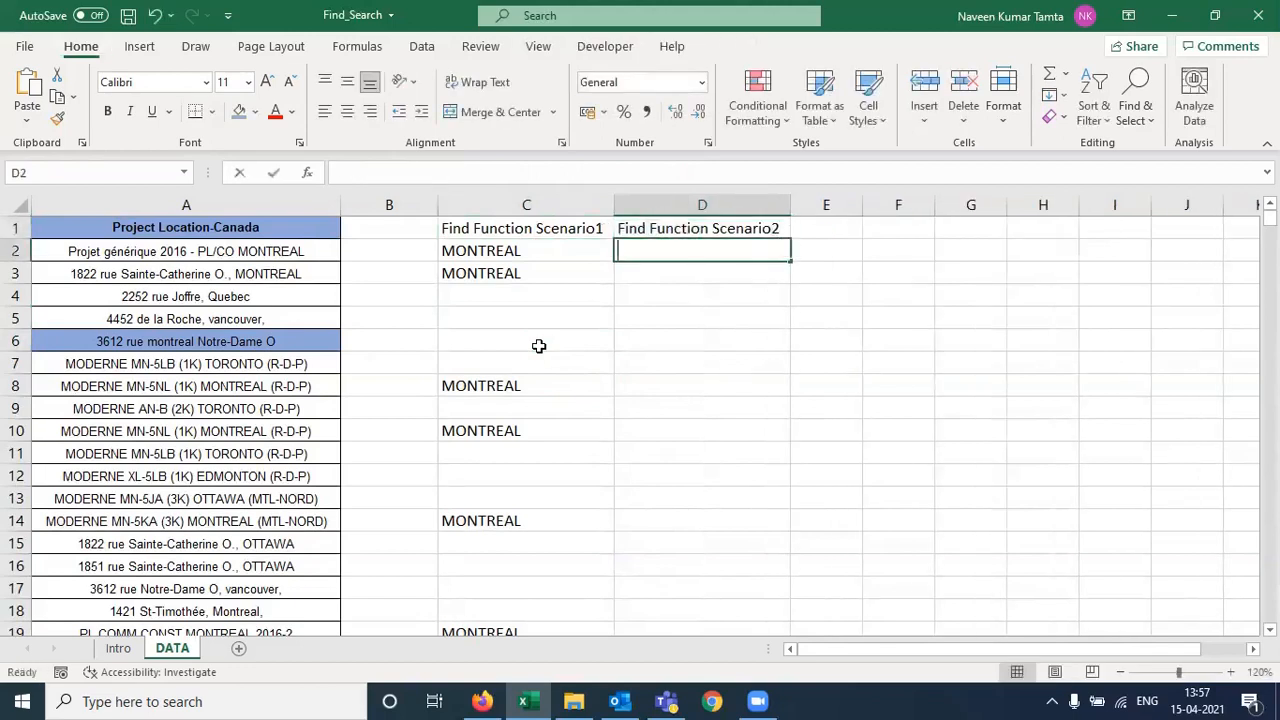
pyautogui.press('Escape')
pyautogui.press('Left')
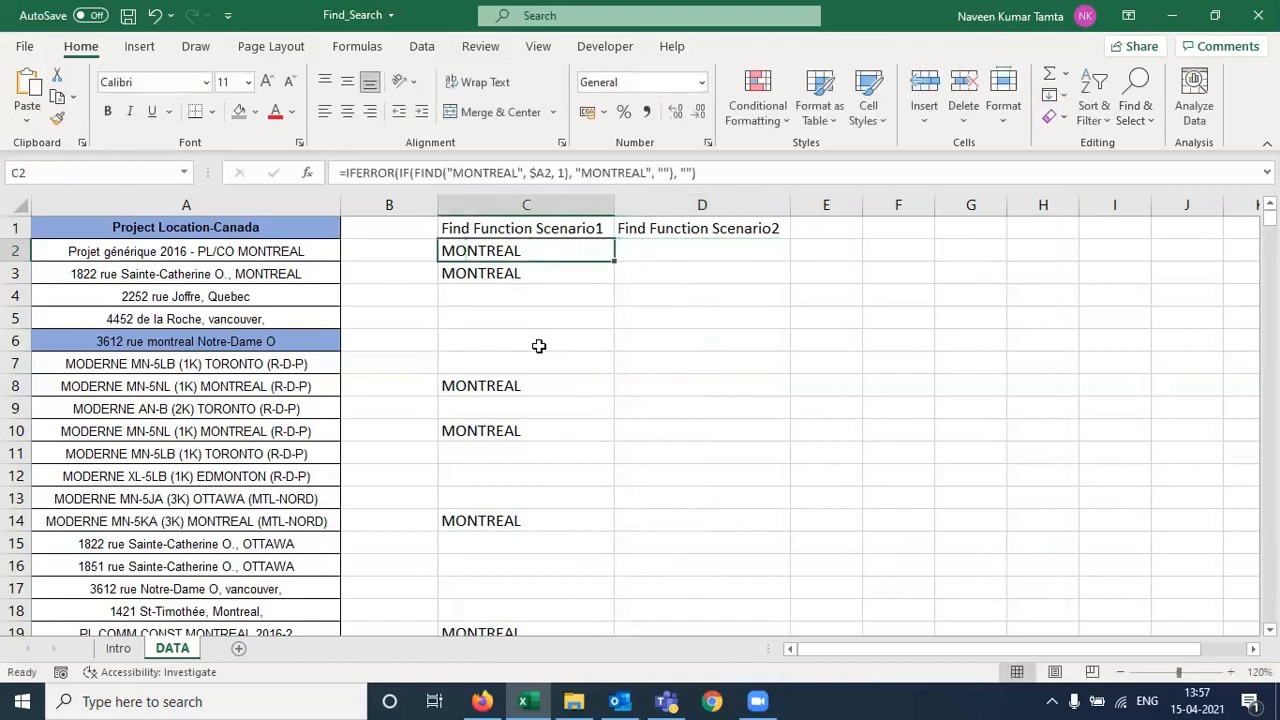
pyautogui.hotkey('ctrl', 'c')
pyautogui.press('Right')
pyautogui.press('Left')
pyautogui.hotkey('shift', 'Right')
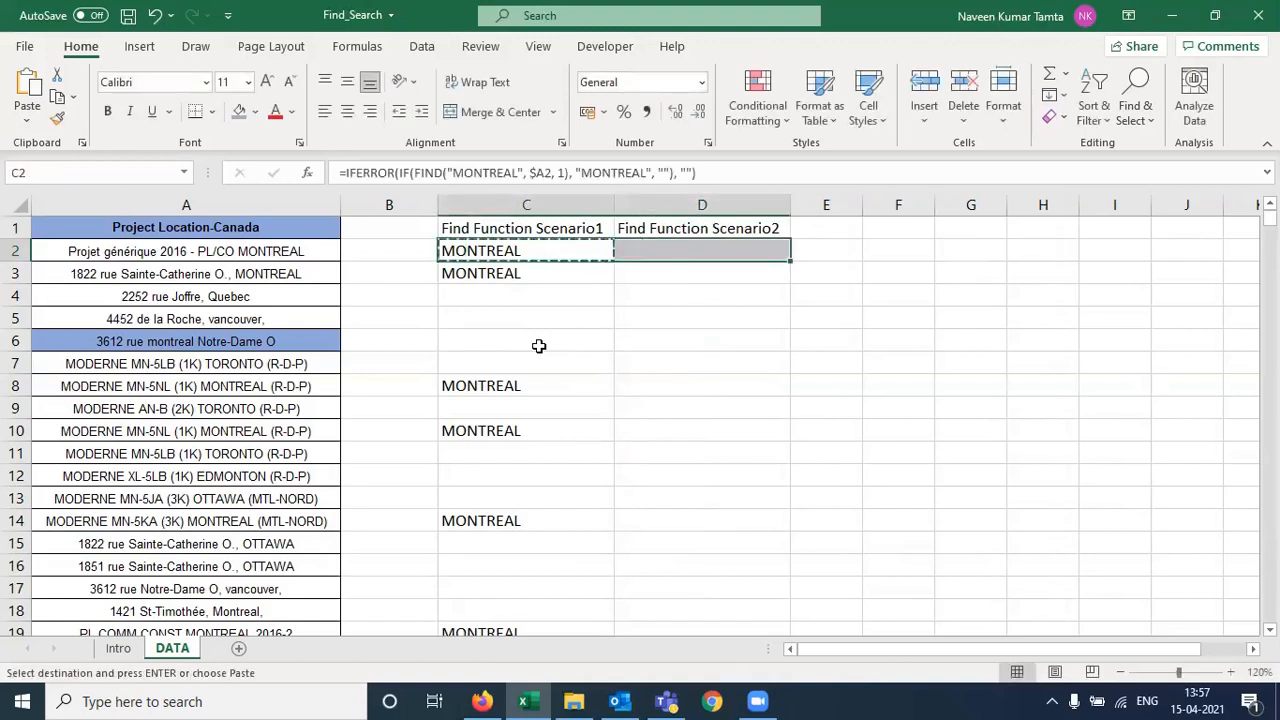
pyautogui.hotkey('ctrl', 'r')
pyautogui.press('Right')
pyautogui.press('F2')
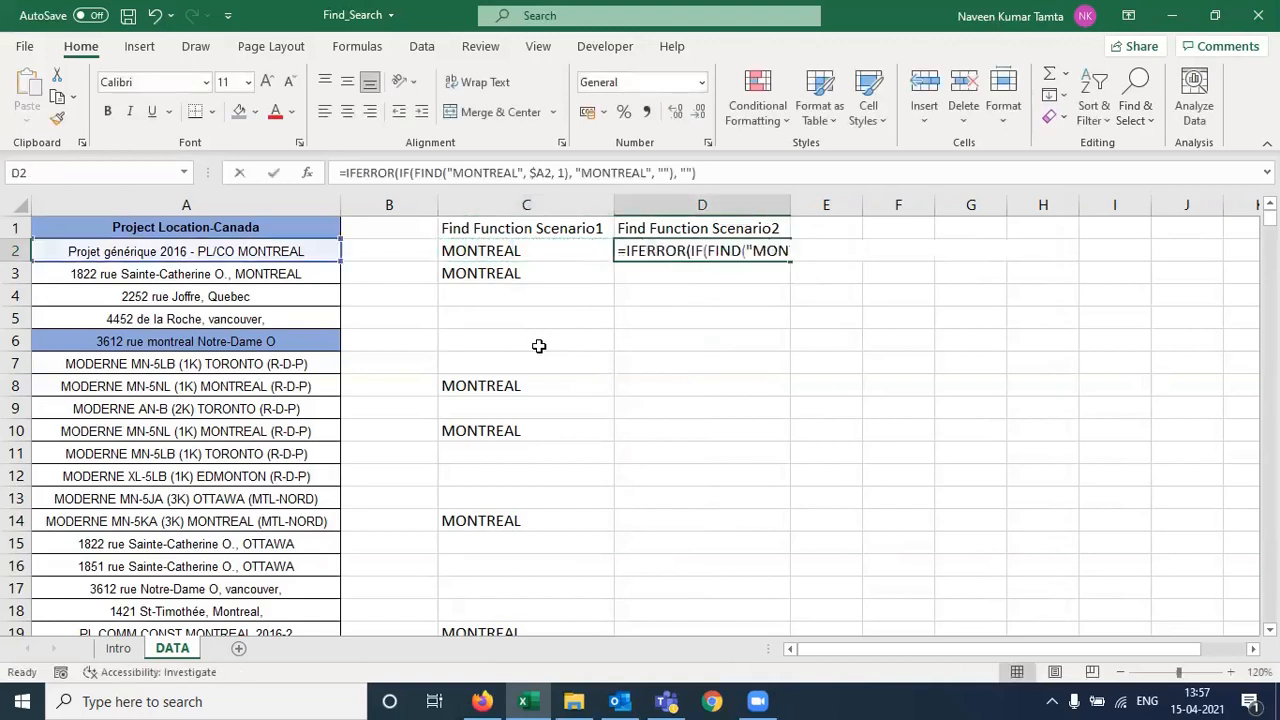
pyautogui.press('Left')
pyautogui.press('Left')
pyautogui.press('Left')
pyautogui.press('Left')
pyautogui.press('Left')
pyautogui.press('Left')
pyautogui.press('Left')
pyautogui.press('Left')
pyautogui.press('Left')
pyautogui.press('Left')
pyautogui.press('Left')
pyautogui.press('Left')
pyautogui.press('Left')
pyautogui.press('Left')
pyautogui.press('Left')
pyautogui.press('Left')
pyautogui.press('Left')
pyautogui.press('Left')
pyautogui.press('Left')
pyautogui.press('Left')
pyautogui.press('Left')
pyautogui.press('Left')
pyautogui.press('Left')
pyautogui.press('Left')
pyautogui.press('Left')
pyautogui.press('Left')
pyautogui.press('Left')
pyautogui.press('Left')
pyautogui.press('Left')
pyautogui.press('Left')
pyautogui.press('Left')
pyautogui.press('Left')
pyautogui.hotkey('shift', 'Left')
pyautogui.hotkey('shift', 'Left')
pyautogui.hotkey('shift', 'Left')
pyautogui.hotkey('shift', 'Left')
pyautogui.hotkey('shift', 'Left')
pyautogui.hotkey('shift', 'Left')
pyautogui.hotkey('shift', 'Left')
pyautogui.hotkey('shift', 'Left')
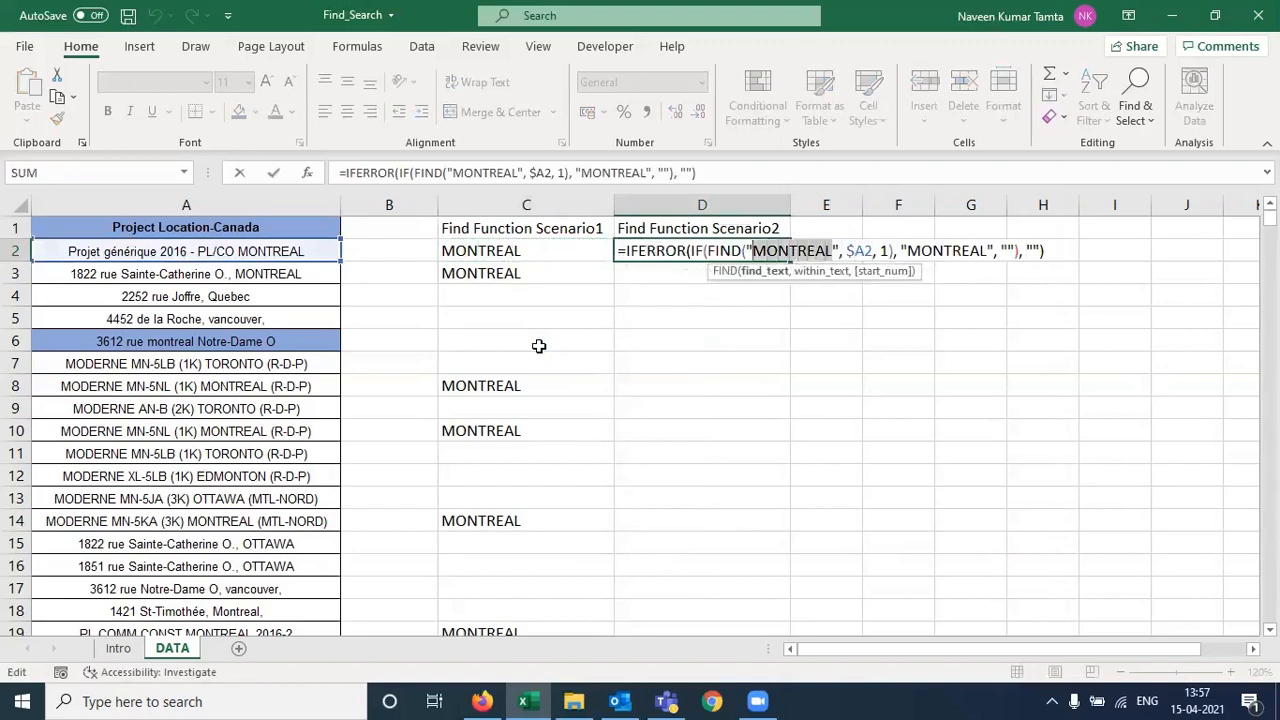
pyautogui.write('montreal')
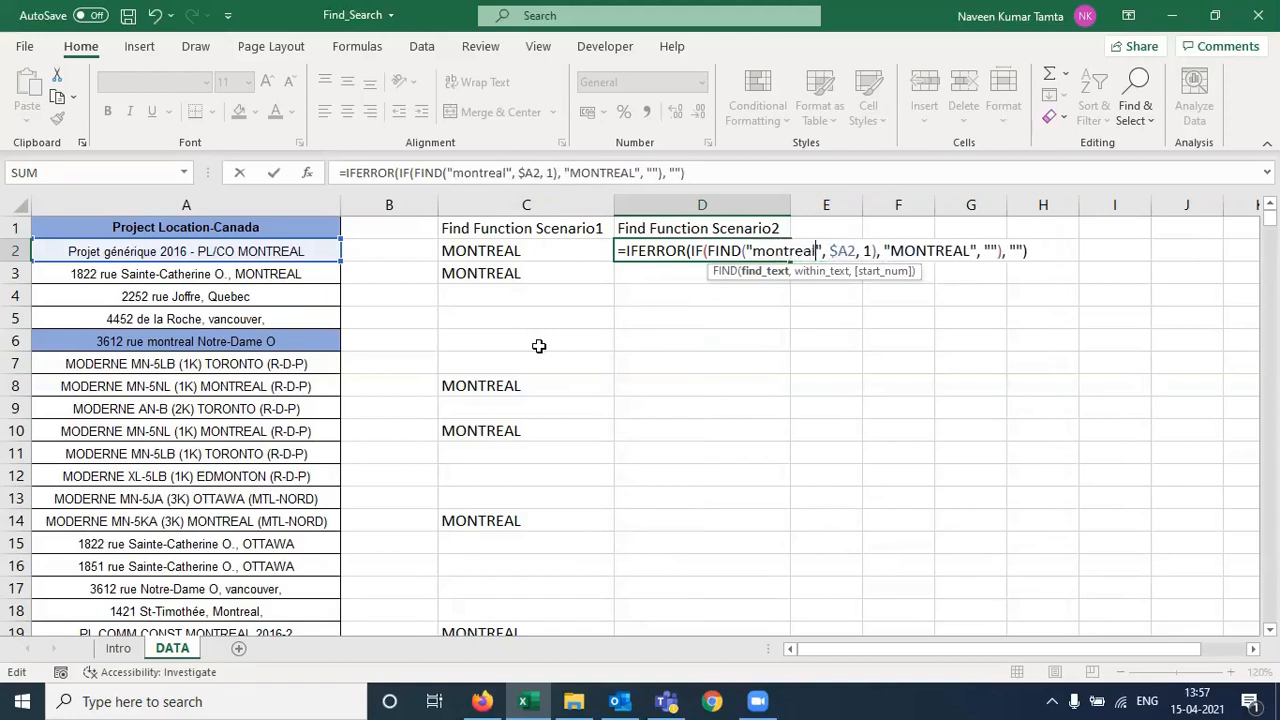
pyautogui.hotkey('ctrl', 'Return')
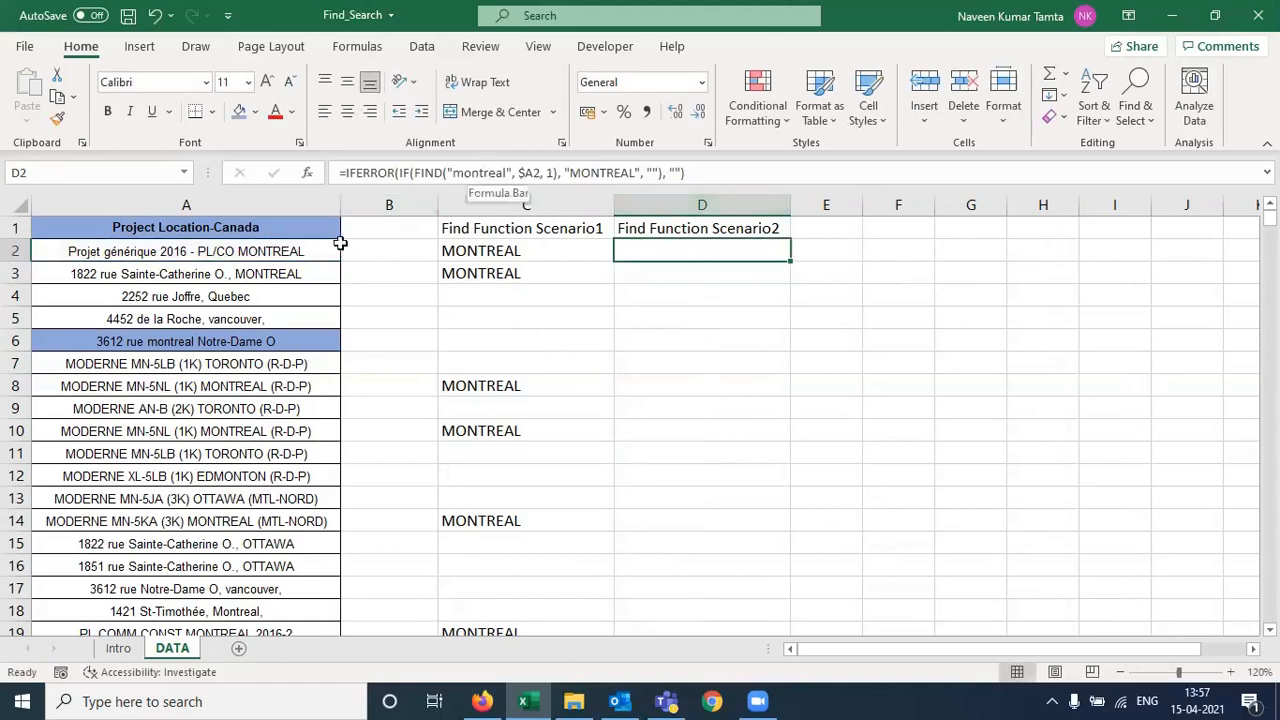
# Paste the lowercase-montreal formula down D2:D31
pyautogui.click(246, 253)
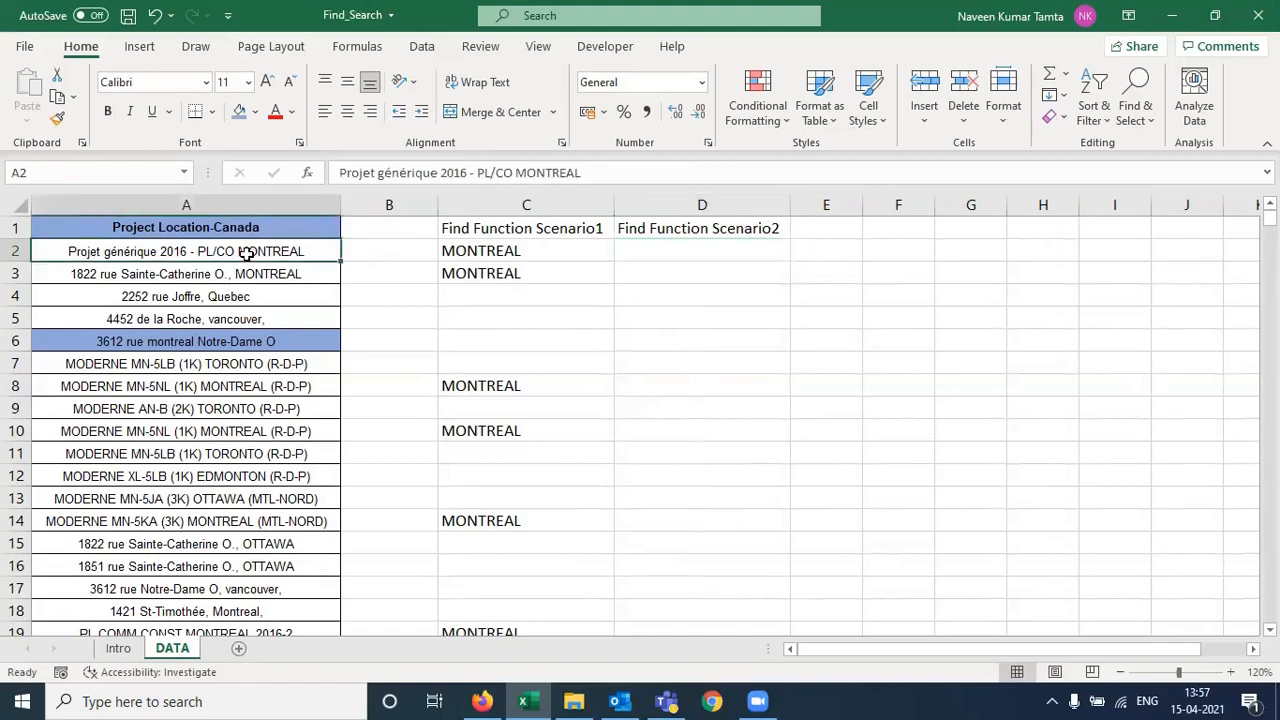
pyautogui.hotkey('ctrl', 'Down')
pyautogui.press('Right')
pyautogui.press('Right')
pyautogui.press('Right')
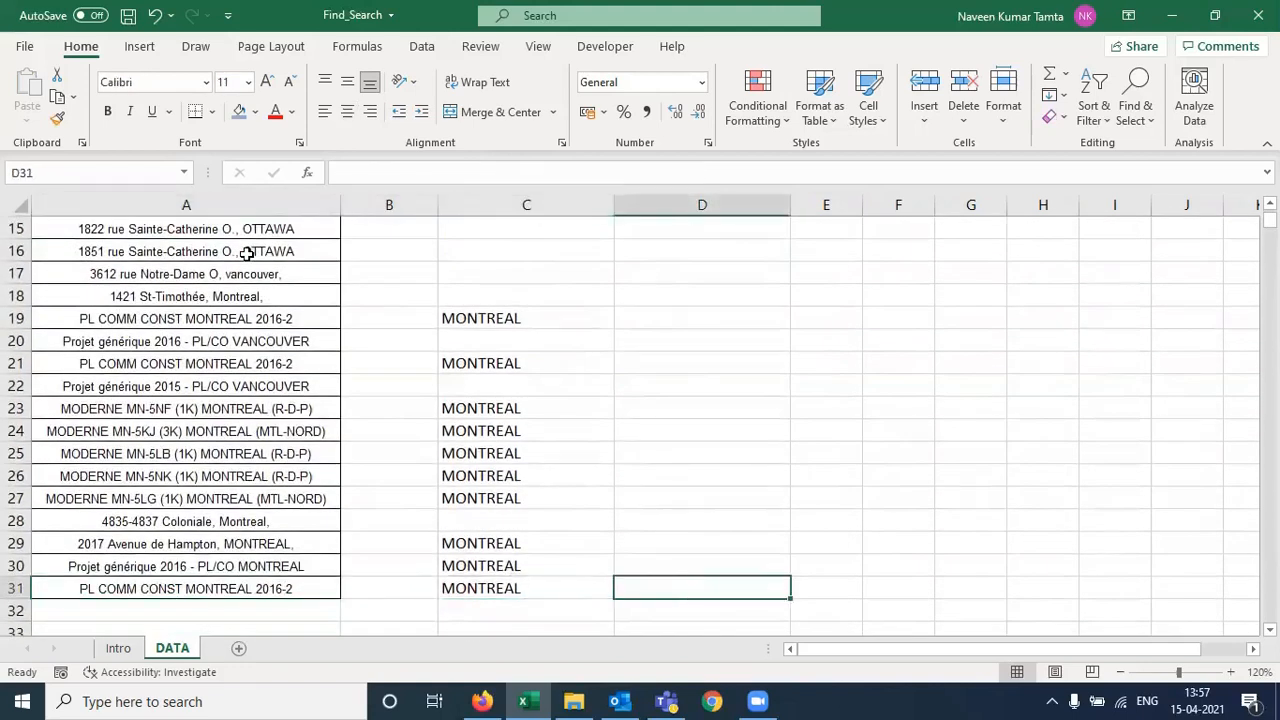
pyautogui.hotkey('ctrl', 'shift', 'Up')
pyautogui.hotkey('ctrl', 'v')
pyautogui.hotkey('ctrl', 'Up')
pyautogui.press('Down')
pyautogui.press('Down')
pyautogui.press('Down')
pyautogui.press('Down')
pyautogui.press('Down')
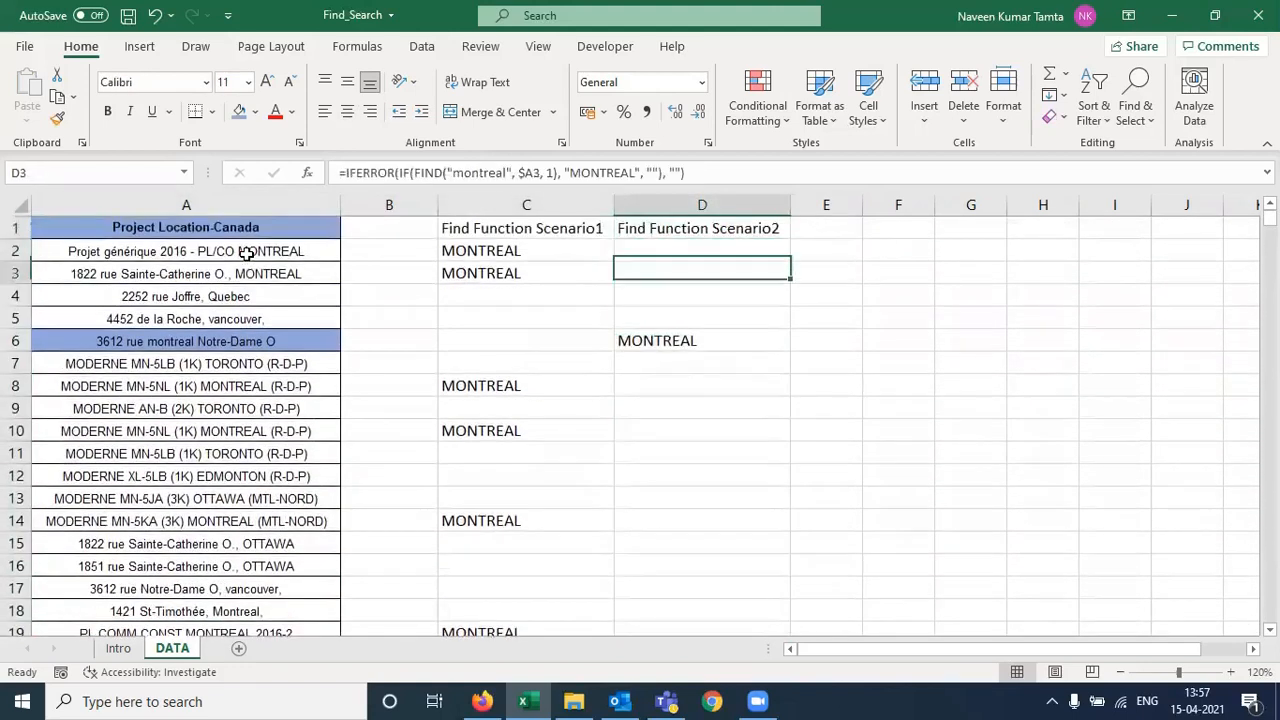
# Review column D, confirming only row 6 shows MONTREAL while other rows stay blank
pyautogui.hotkey('ctrl', 'shift', 'Left')
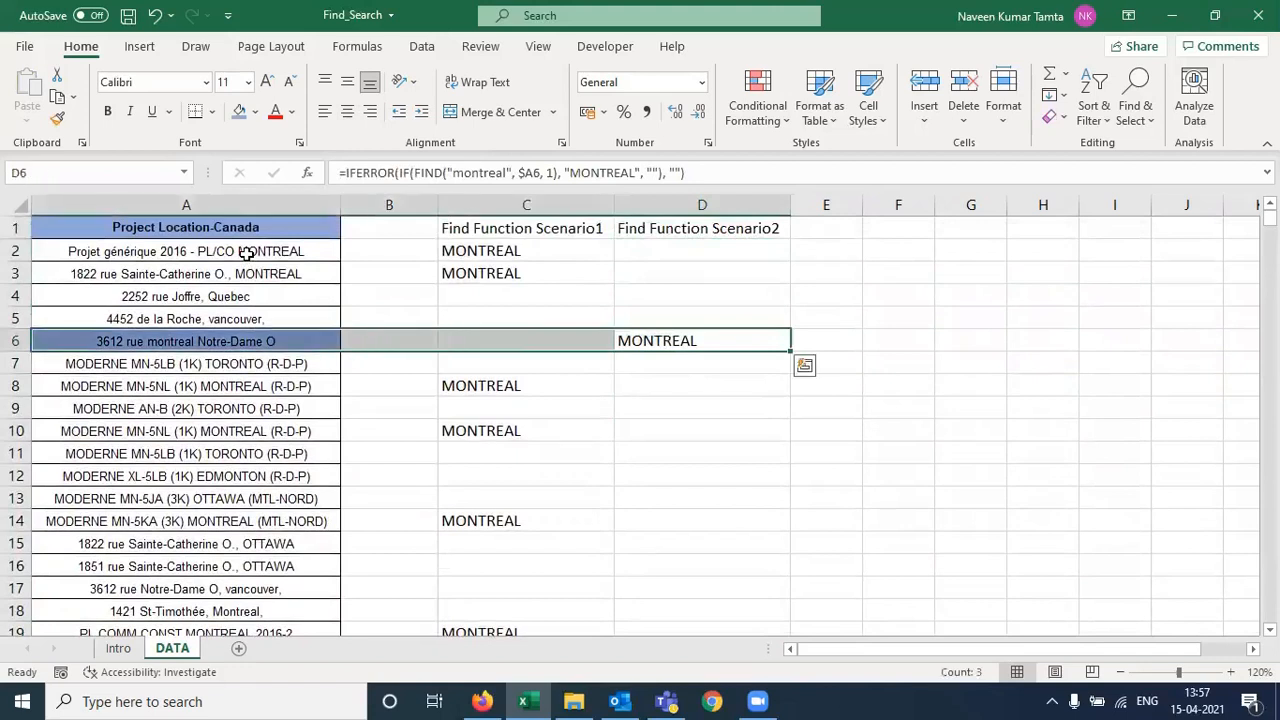
pyautogui.press('Left')
pyautogui.press('Left')
pyautogui.press('Right')
pyautogui.press('Right')
pyautogui.press('Up')
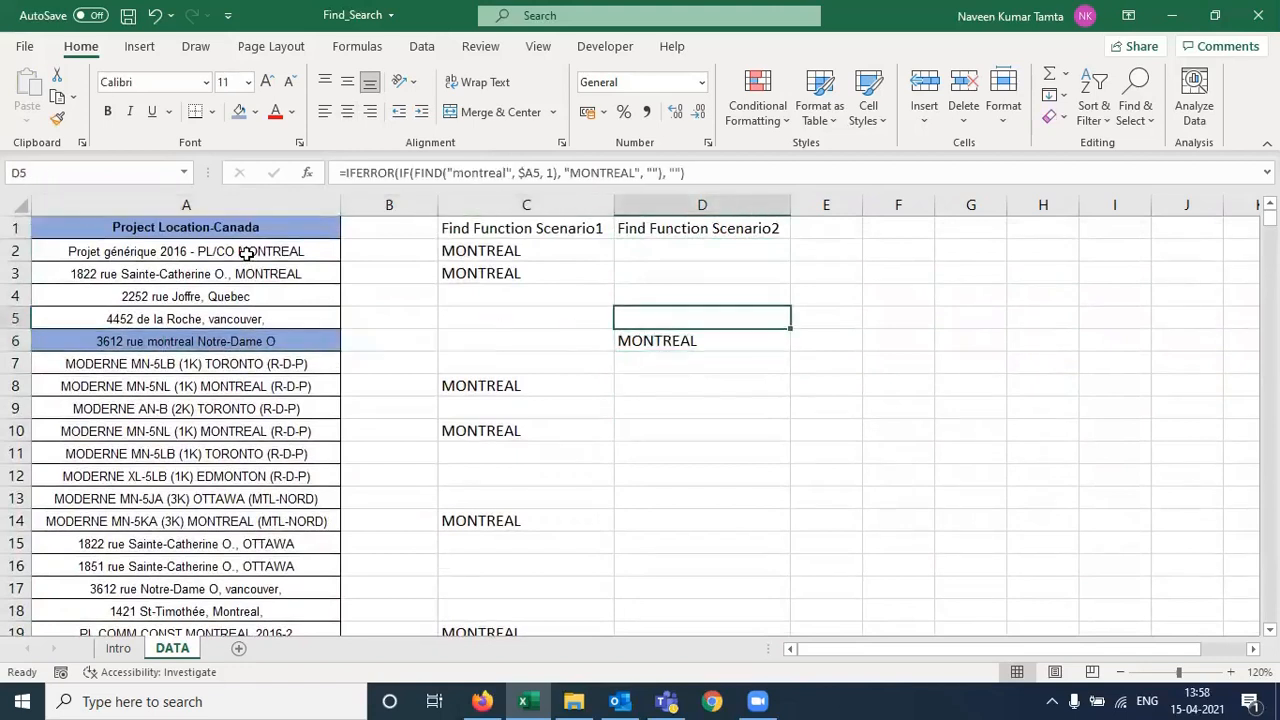
pyautogui.hotkey('shift', 'Up')
pyautogui.hotkey('shift', 'Up')
pyautogui.hotkey('shift', 'Up')
pyautogui.press('Up')
pyautogui.press('Up')
pyautogui.press('Up')
pyautogui.hotkey('shift', 'Down')
pyautogui.hotkey('shift', 'Down')
pyautogui.hotkey('shift', 'Down')
pyautogui.press('Down')
pyautogui.press('Down')
pyautogui.press('Down')
pyautogui.press('Down')
pyautogui.press('Down')
pyautogui.hotkey('shift', 'Down')
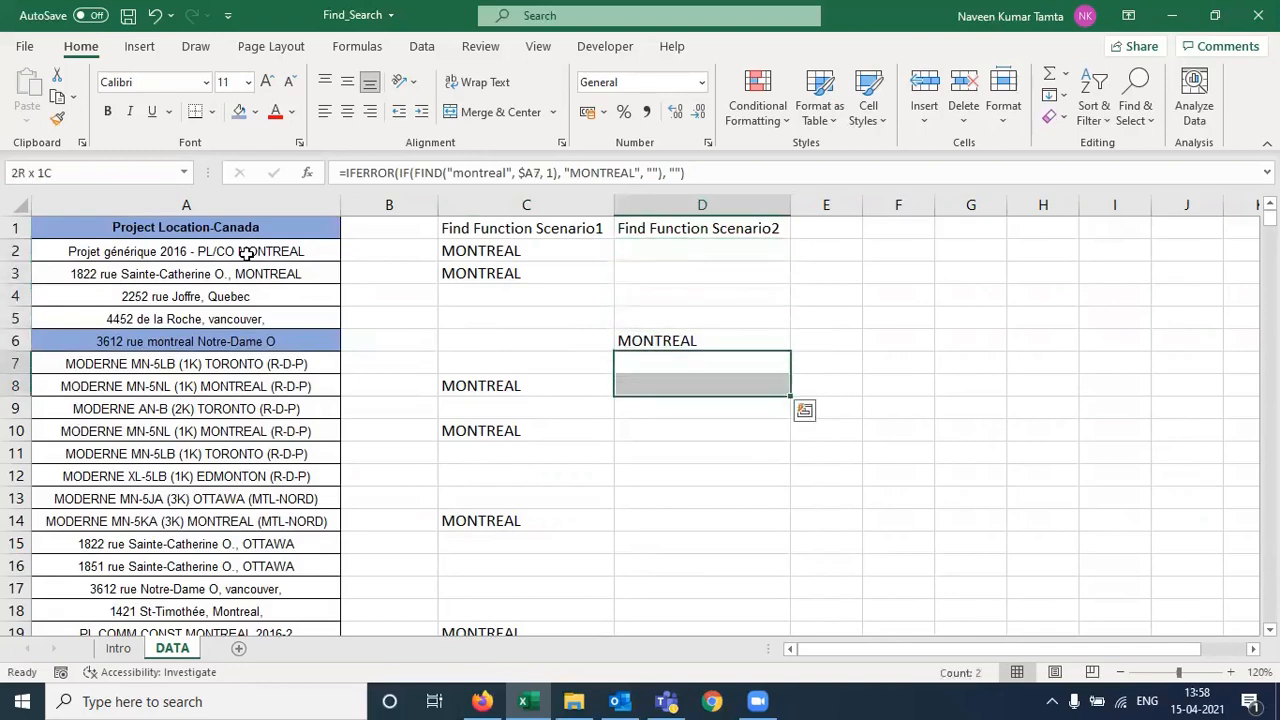
pyautogui.hotkey('shift', 'Down')
pyautogui.hotkey('shift', 'Down')
pyautogui.hotkey('shift', 'Down')
pyautogui.hotkey('shift', 'Down')
pyautogui.hotkey('shift', 'Down')
pyautogui.hotkey('shift', 'Down')
pyautogui.hotkey('shift', 'Down')
pyautogui.hotkey('shift', 'Down')
pyautogui.hotkey('shift', 'Down')
pyautogui.hotkey('shift', 'Down')
pyautogui.hotkey('shift', 'Down')
pyautogui.hotkey('shift', 'Down')
pyautogui.hotkey('shift', 'Down')
pyautogui.hotkey('shift', 'Down')
pyautogui.hotkey('shift', 'Down')
pyautogui.hotkey('shift', 'Down')
pyautogui.hotkey('shift', 'Down')
pyautogui.hotkey('shift', 'Down')
pyautogui.hotkey('shift', 'Down')
pyautogui.hotkey('shift', 'Down')
pyautogui.hotkey('shift', 'Down')
pyautogui.hotkey('shift', 'Down')
pyautogui.scroll(-1, 246, 255)
pyautogui.hotkey('ctrl', 'Up')
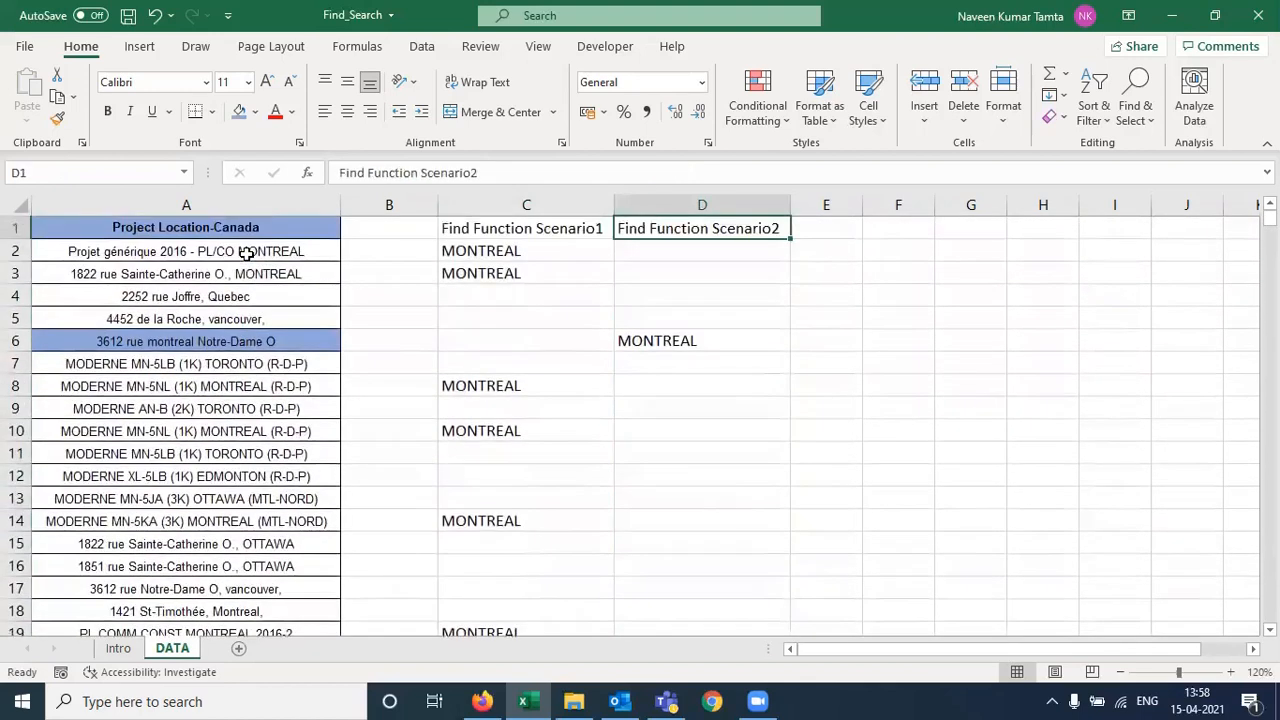
pyautogui.press('Down')
pyautogui.press('Down')
pyautogui.press('Down')
pyautogui.press('Down')
pyautogui.press('Down')
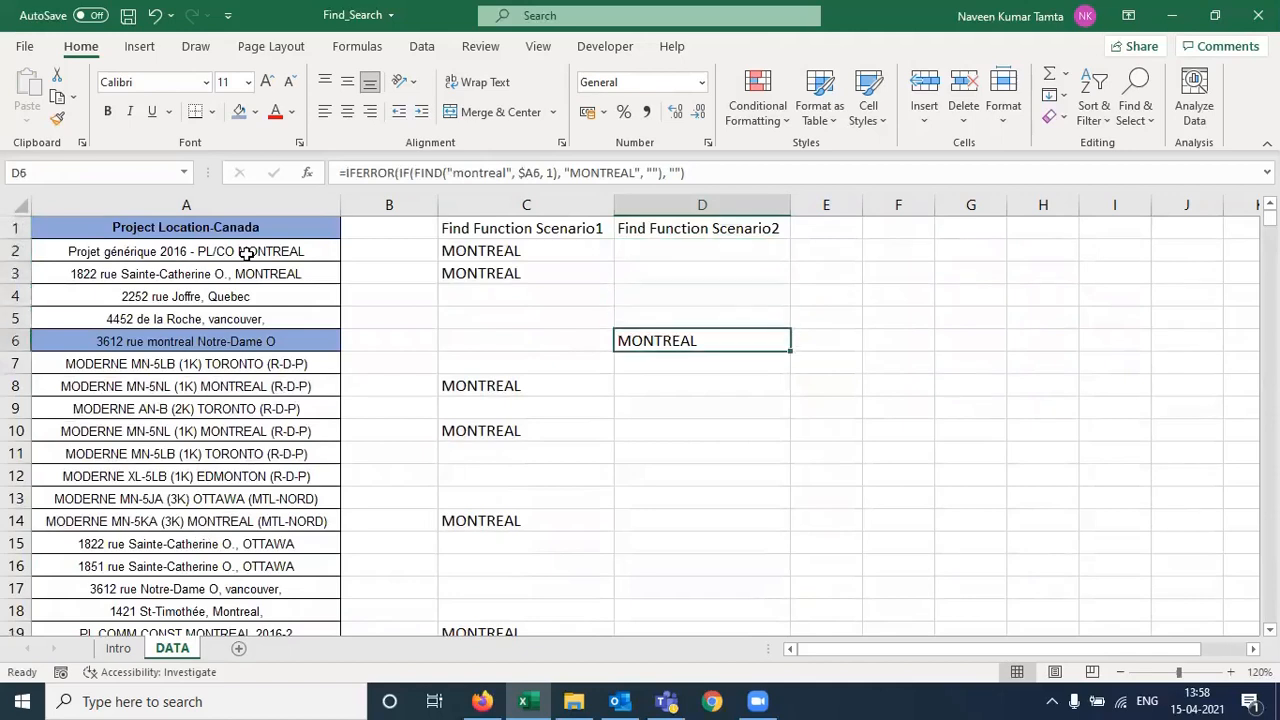
pyautogui.press('Up')
pyautogui.press('Up')
pyautogui.press('Up')
pyautogui.press('Up')
pyautogui.press('Up')
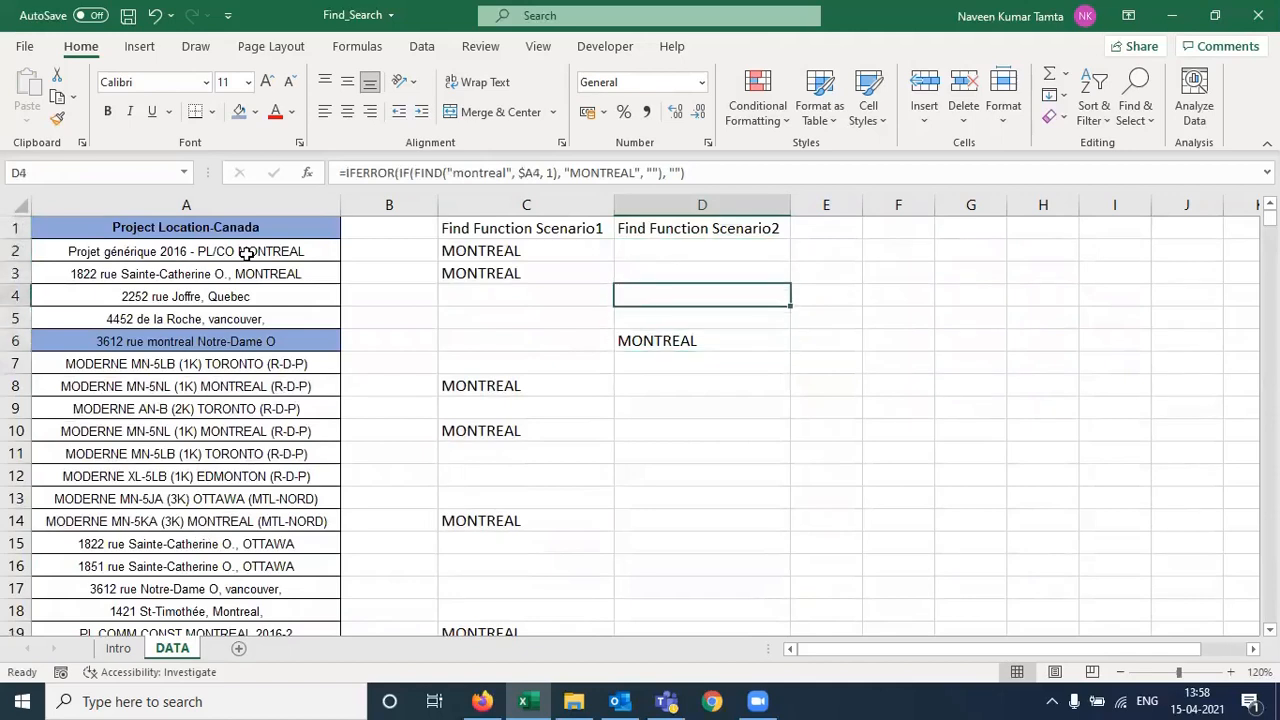
pyautogui.hotkey('shift', 'Right')
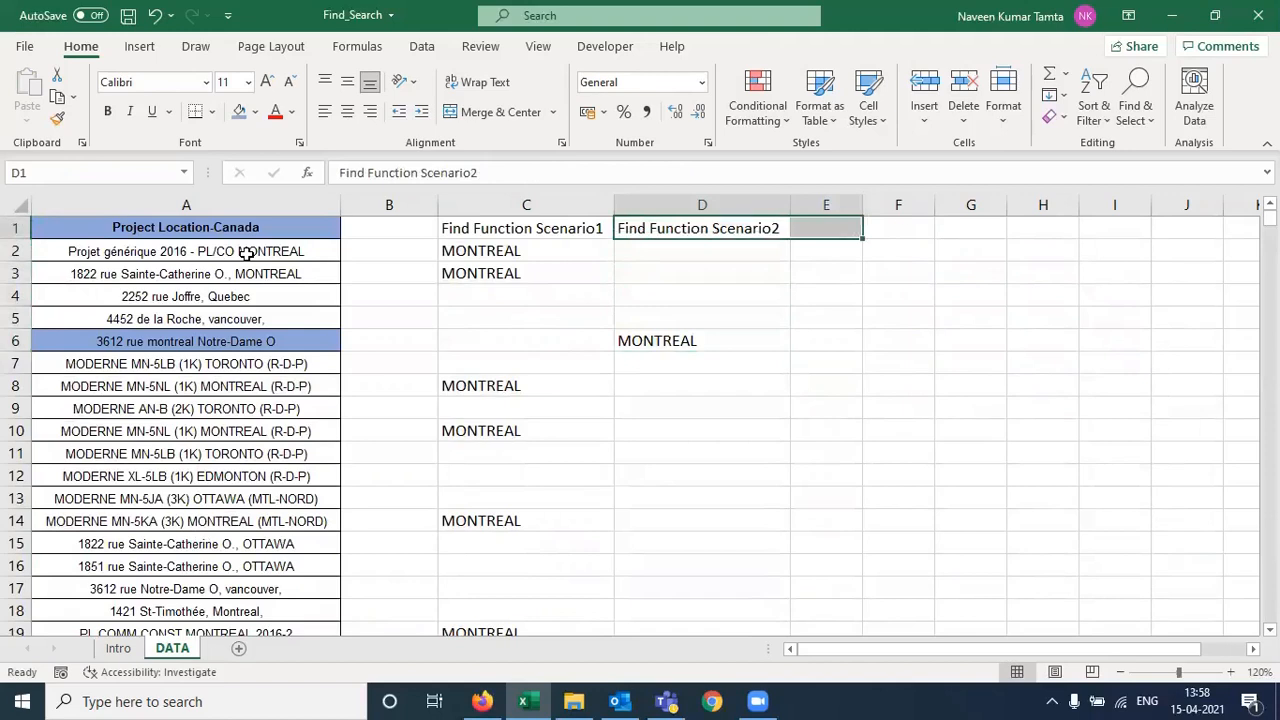
# Copy the Scenario2 heading into E1 and autofit column E's width
pyautogui.hotkey('ctrl', 'r')
pyautogui.hotkey('ctrl', 'q')
pyautogui.press('Right')
pyautogui.press('Escape')
pyautogui.press('Right')
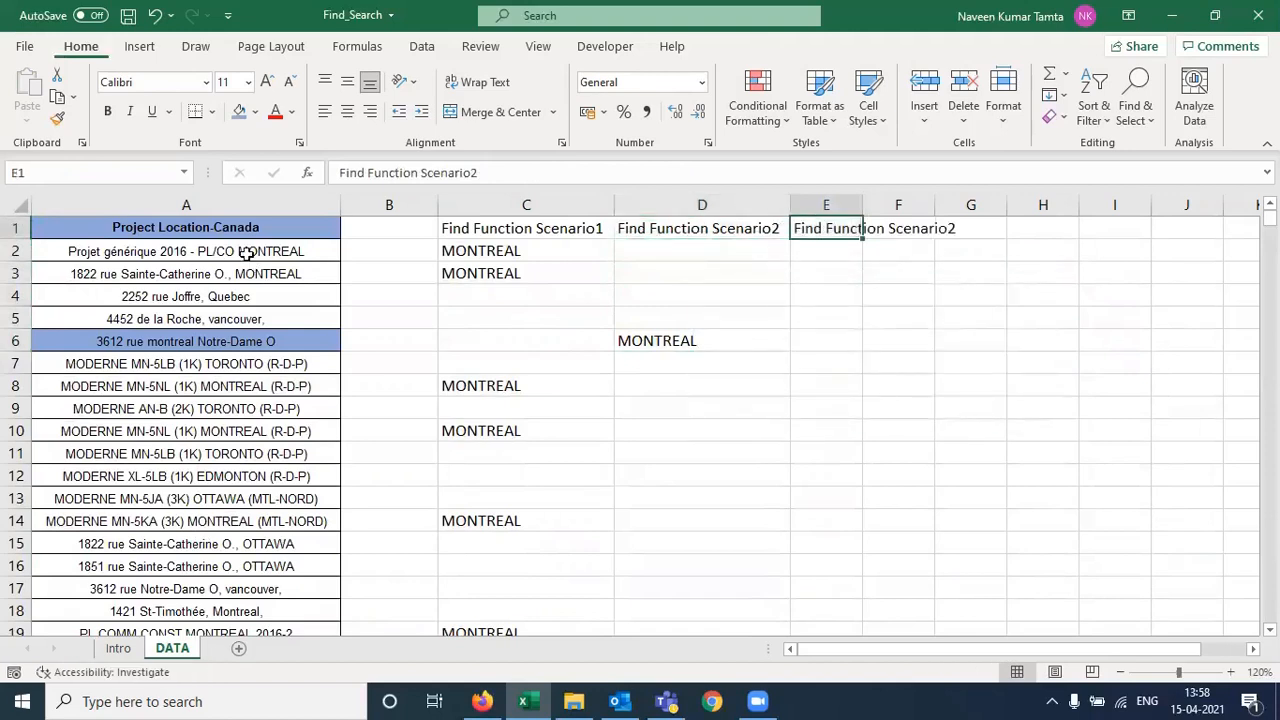
pyautogui.hotkey('alt', 'h')
pyautogui.press('o')
pyautogui.press('i')
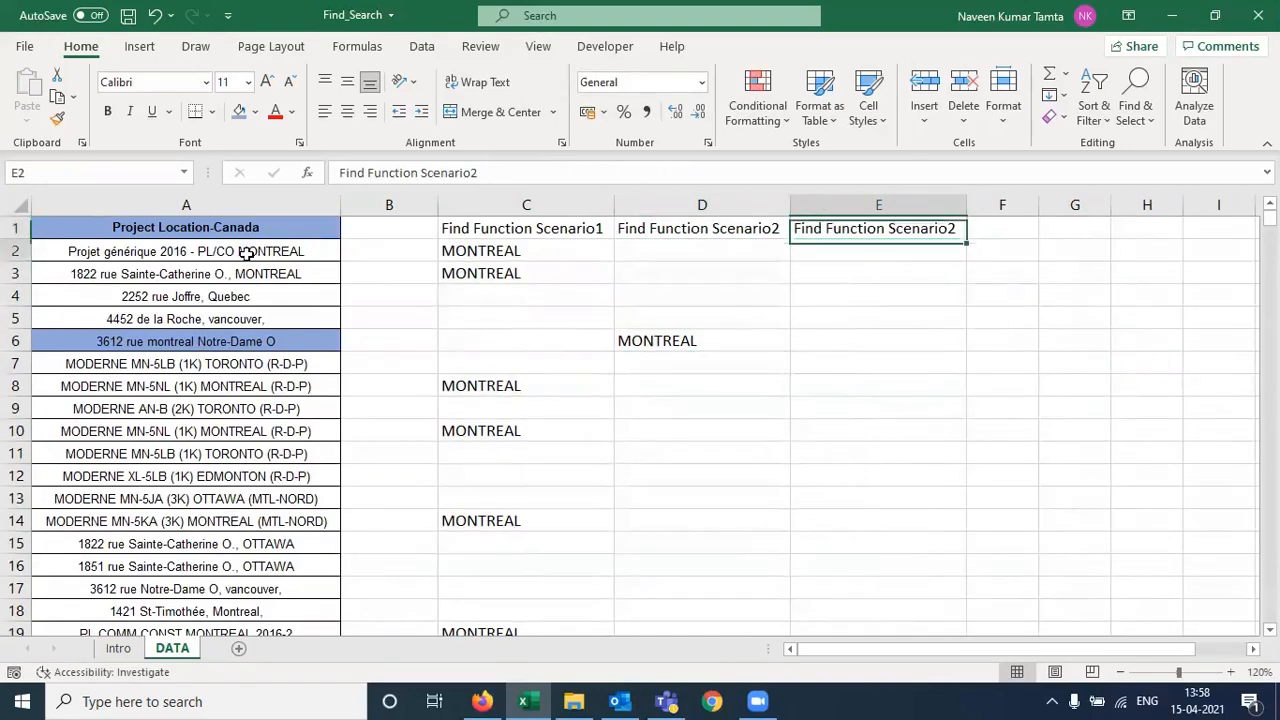
# Copy D2's formula into E2 and capitalise the search word to "Montreal"
pyautogui.press('Down')
pyautogui.press('Left')
pyautogui.hotkey('ctrl', 'c')
pyautogui.press('Right')
pyautogui.press('Return')
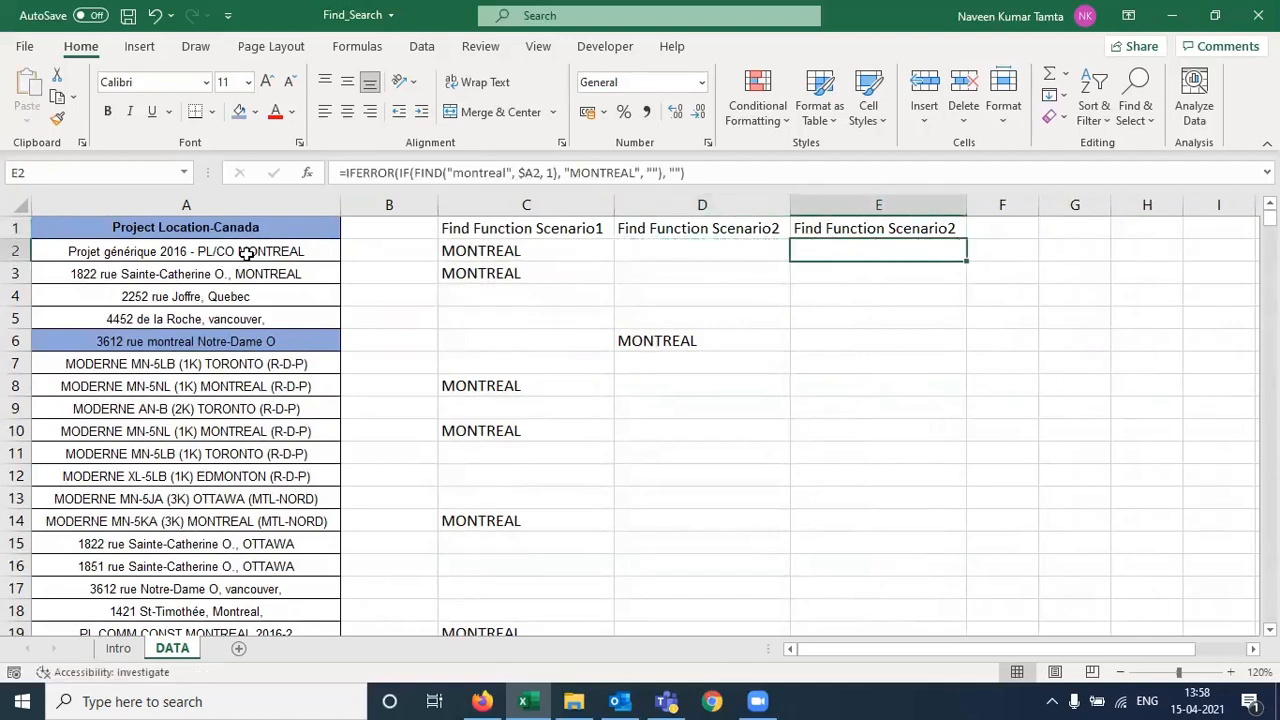
pyautogui.press('F2')
pyautogui.hotkey('ctrl', 'Left')
pyautogui.hotkey('ctrl', 'Left')
pyautogui.hotkey('ctrl', 'Left')
pyautogui.hotkey('ctrl', 'Left')
pyautogui.hotkey('ctrl', 'Left')
pyautogui.hotkey('ctrl', 'Left')
pyautogui.hotkey('ctrl', 'Left')
pyautogui.hotkey('ctrl', 'Left')
pyautogui.hotkey('ctrl', 'Left')
pyautogui.hotkey('ctrl', 'Right')
pyautogui.hotkey('shift', 'Right')
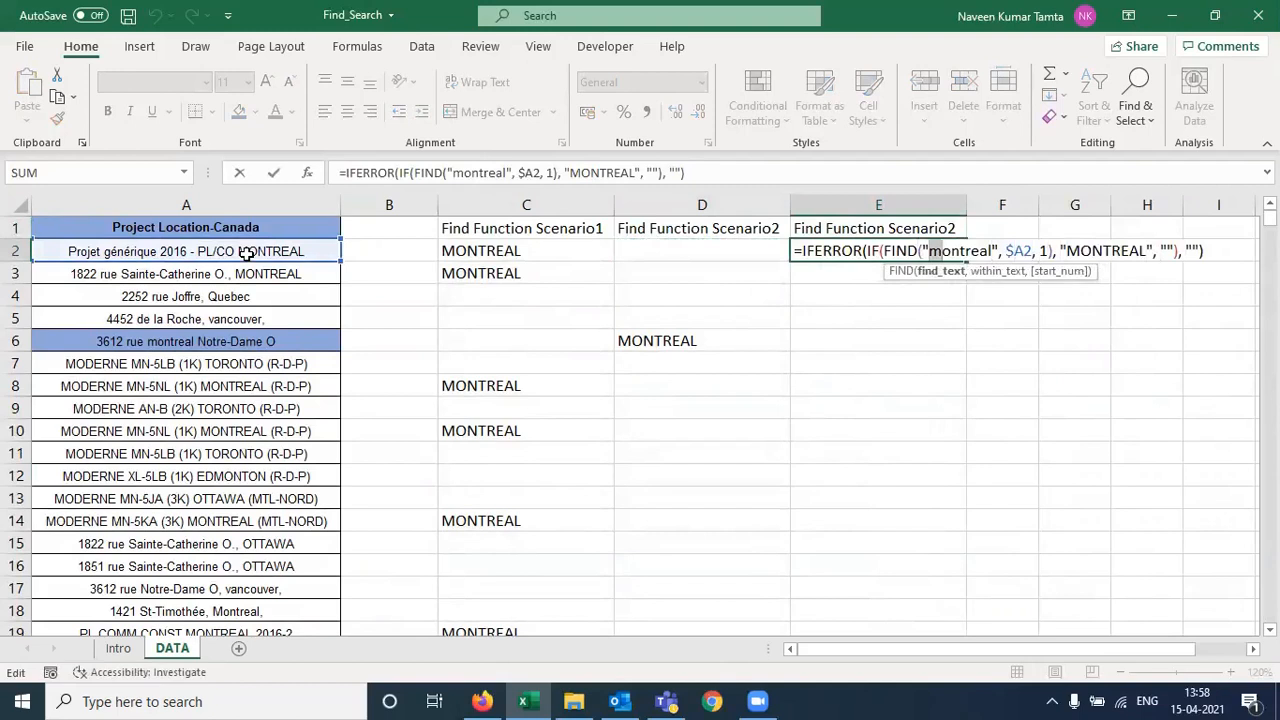
pyautogui.write('M')
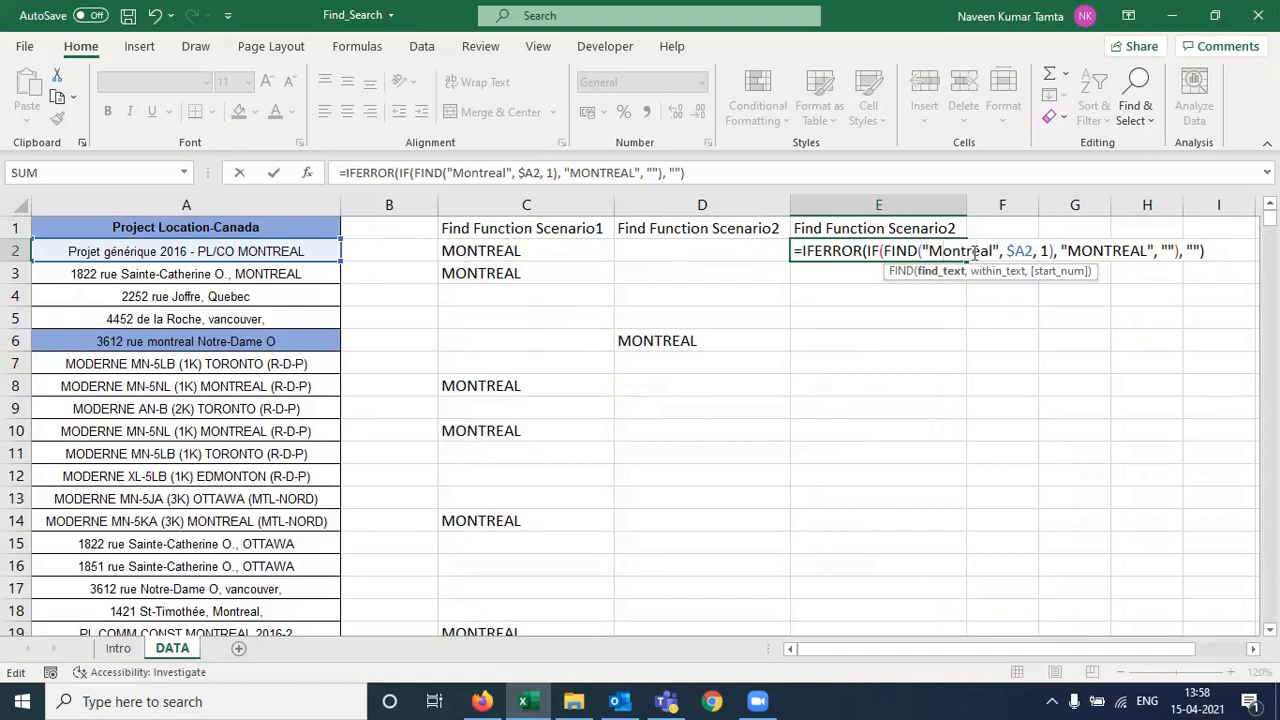
# Commit the Montreal formula in E2 and fill it down E2:E31
pyautogui.hotkey('ctrl', 'Return')
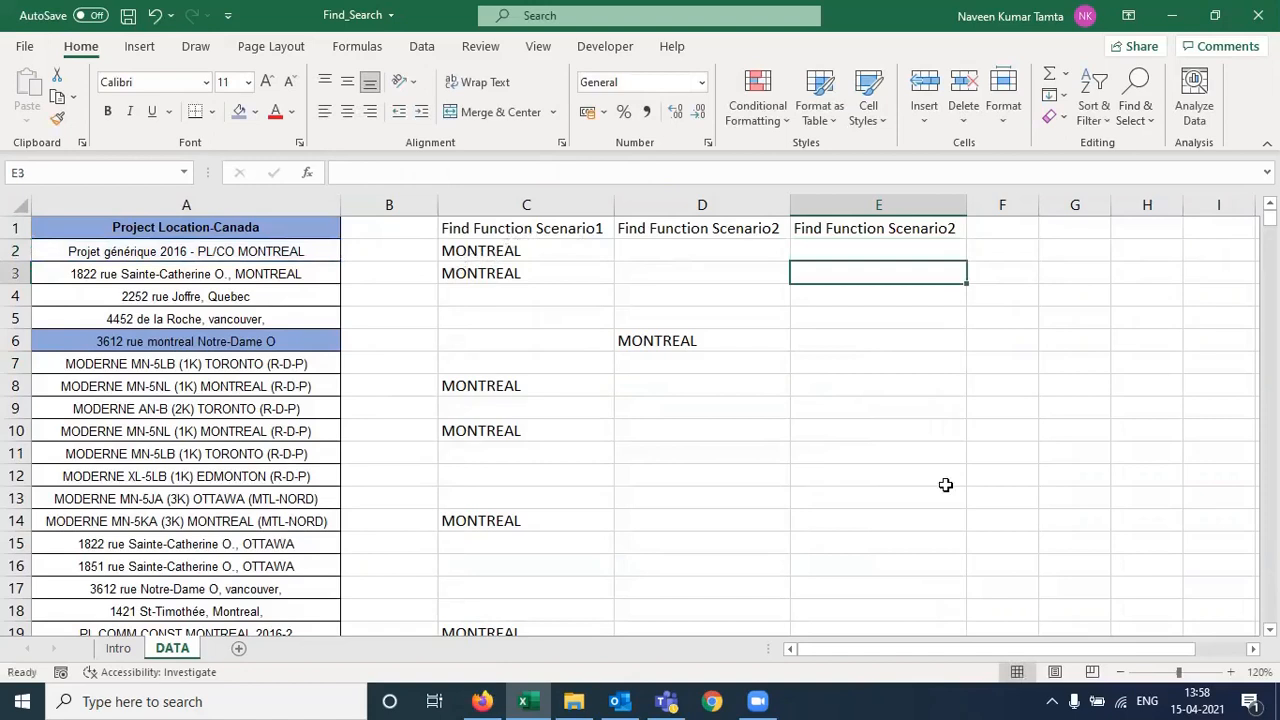
pyautogui.press('Left')
pyautogui.press('Left')
pyautogui.press('Left')
pyautogui.press('Left')
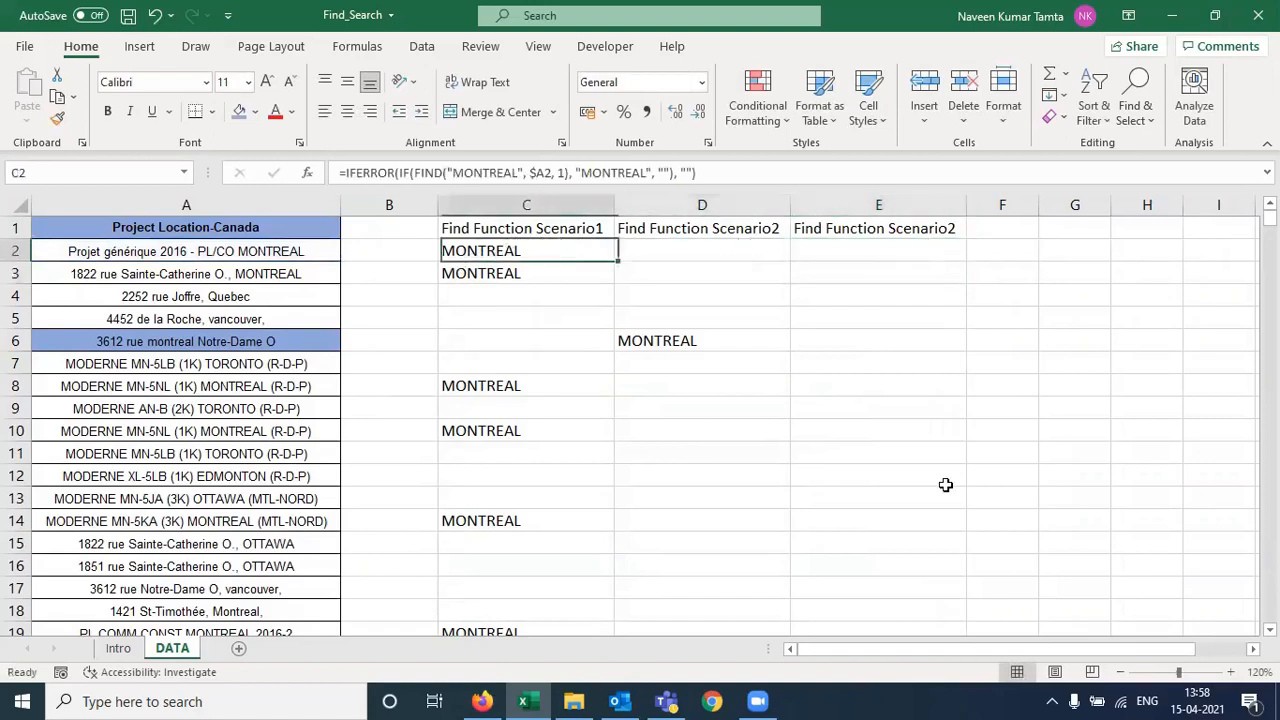
pyautogui.press('Right')
pyautogui.press('Right')
pyautogui.hotkey('ctrl', 'Down')
pyautogui.press('Right')
pyautogui.press('Right')
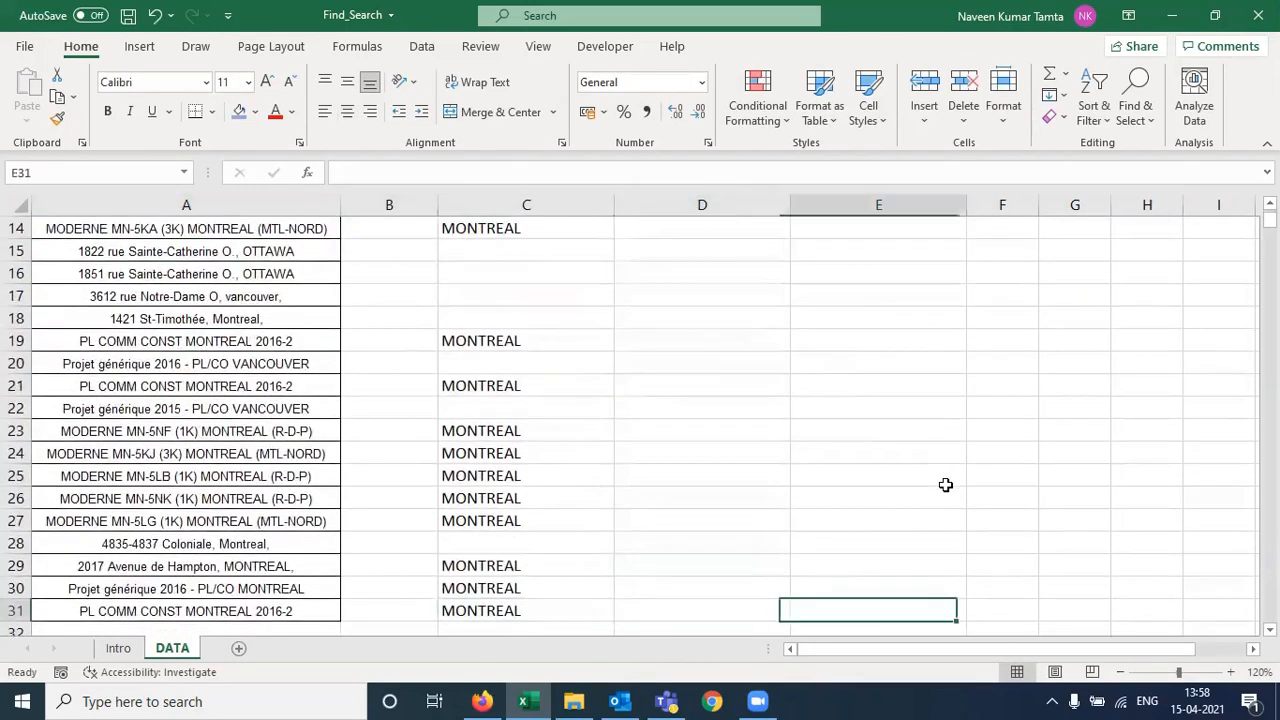
pyautogui.hotkey('ctrl', 'shift', 'Up')
pyautogui.hotkey('ctrl', 'shift', 'Down')
# Compare the flagged rows 28 and 18 against their addresses, then return to the top
pyautogui.press('Up')
pyautogui.press('Up')
pyautogui.press('Up')
pyautogui.hotkey('shift', 'Left')
pyautogui.hotkey('ctrl', 'shift', 'Left')
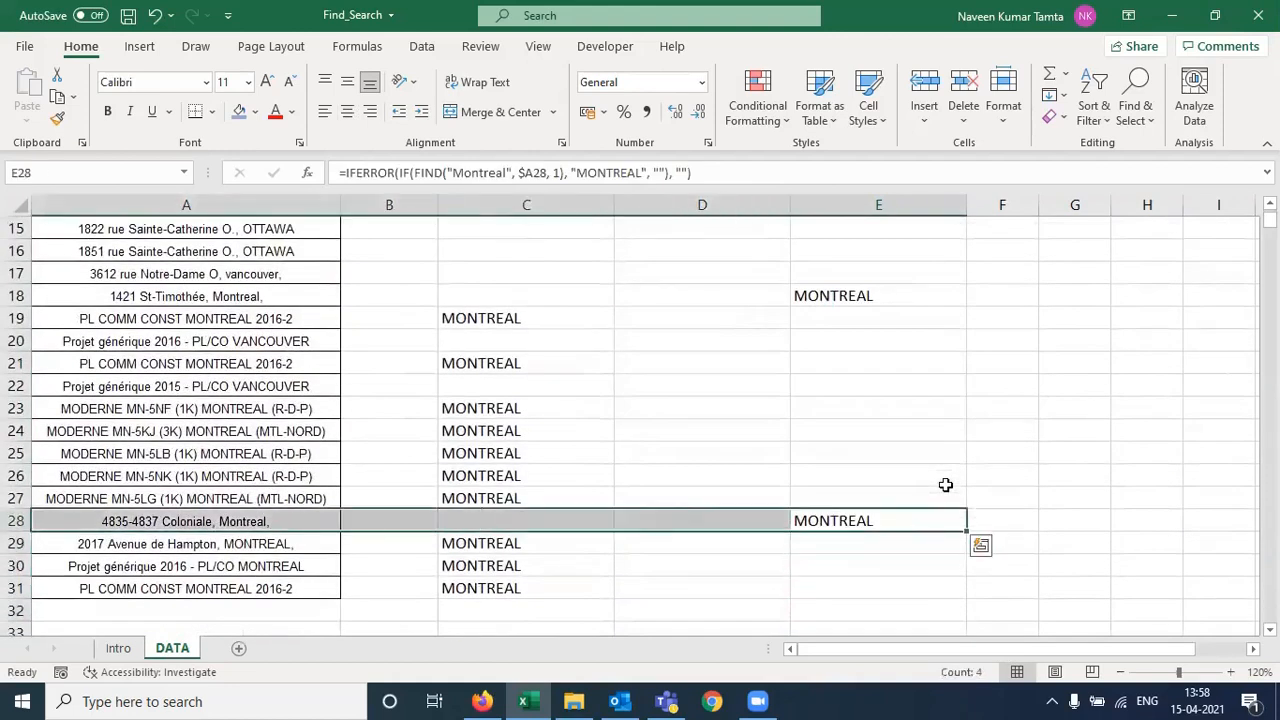
pyautogui.hotkey('ctrl', 'Left')
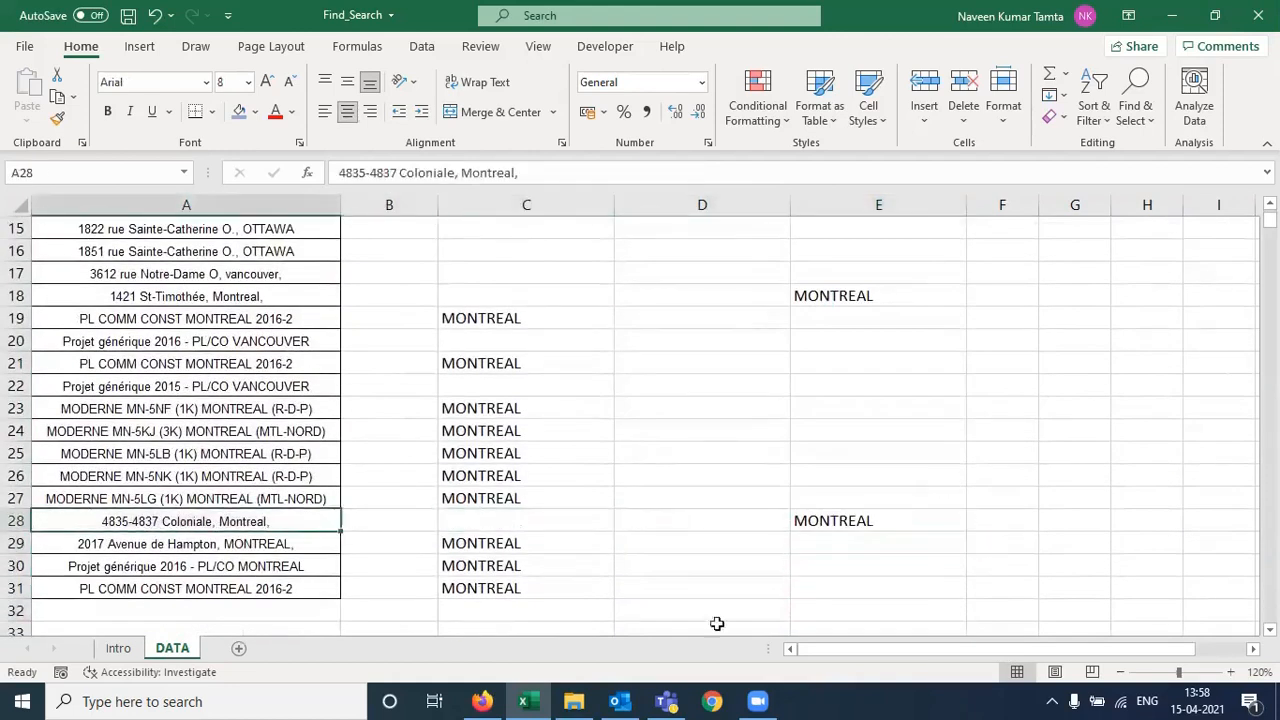
pyautogui.click(884, 292)
pyautogui.hotkey('shift', 'Left')
pyautogui.hotkey('shift', 'Left')
pyautogui.hotkey('shift', 'Left')
pyautogui.hotkey('shift', 'Left')
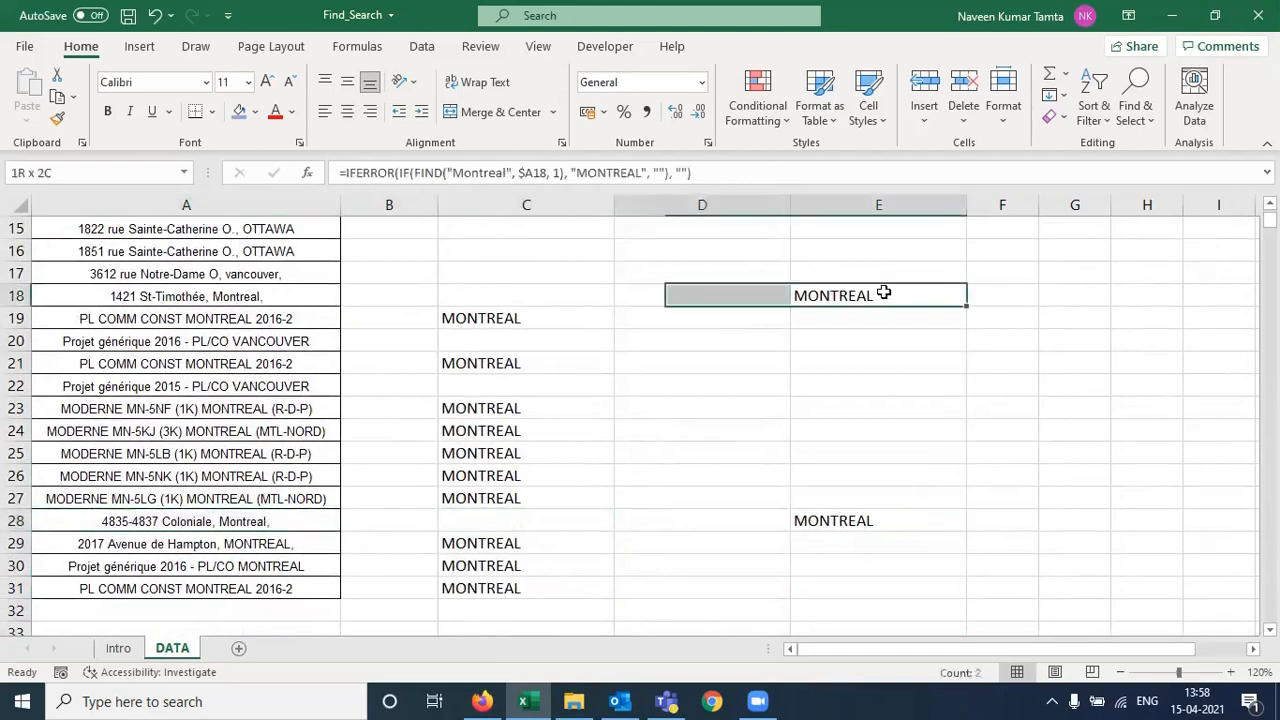
pyautogui.hotkey('ctrl', 'Left')
pyautogui.hotkey('ctrl', 'Left')
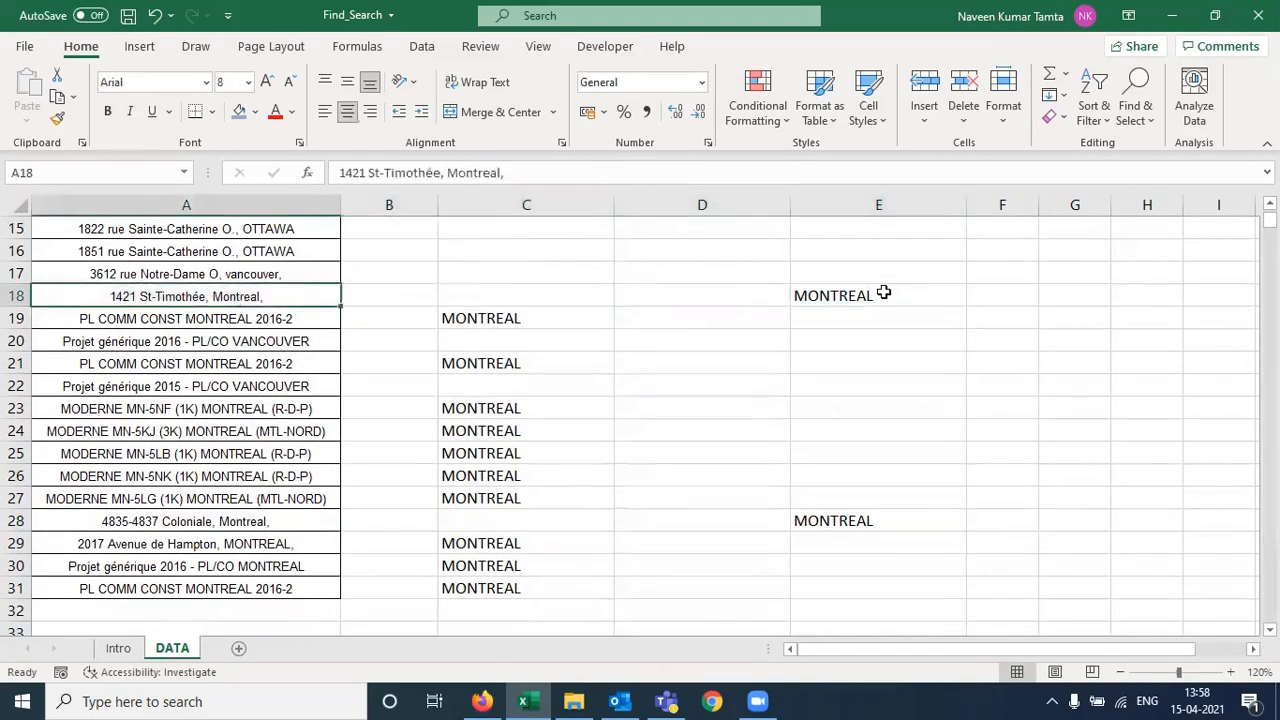
pyautogui.hotkey('ctrl', 'Up')
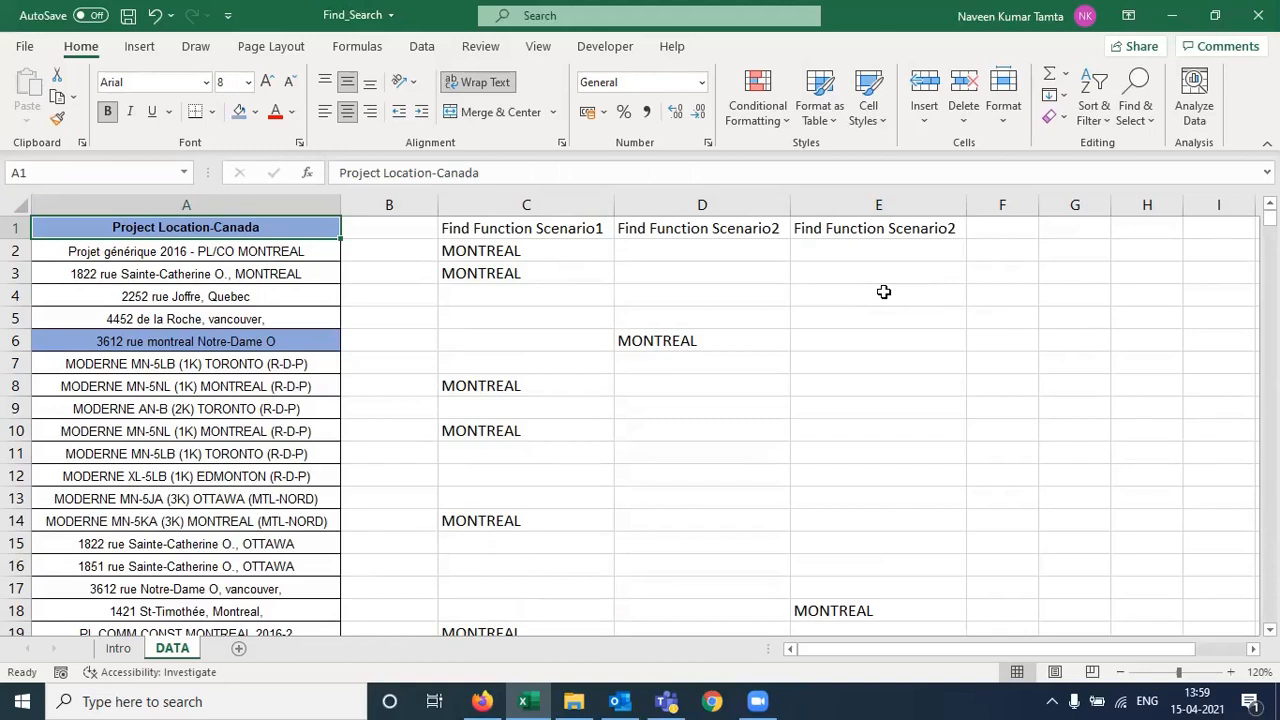
# Add the heading 'Search' in G1
pyautogui.press('Right')
pyautogui.press('Right')
pyautogui.press('Right')
pyautogui.press('Right')
pyautogui.press('Right')
pyautogui.press('Right')
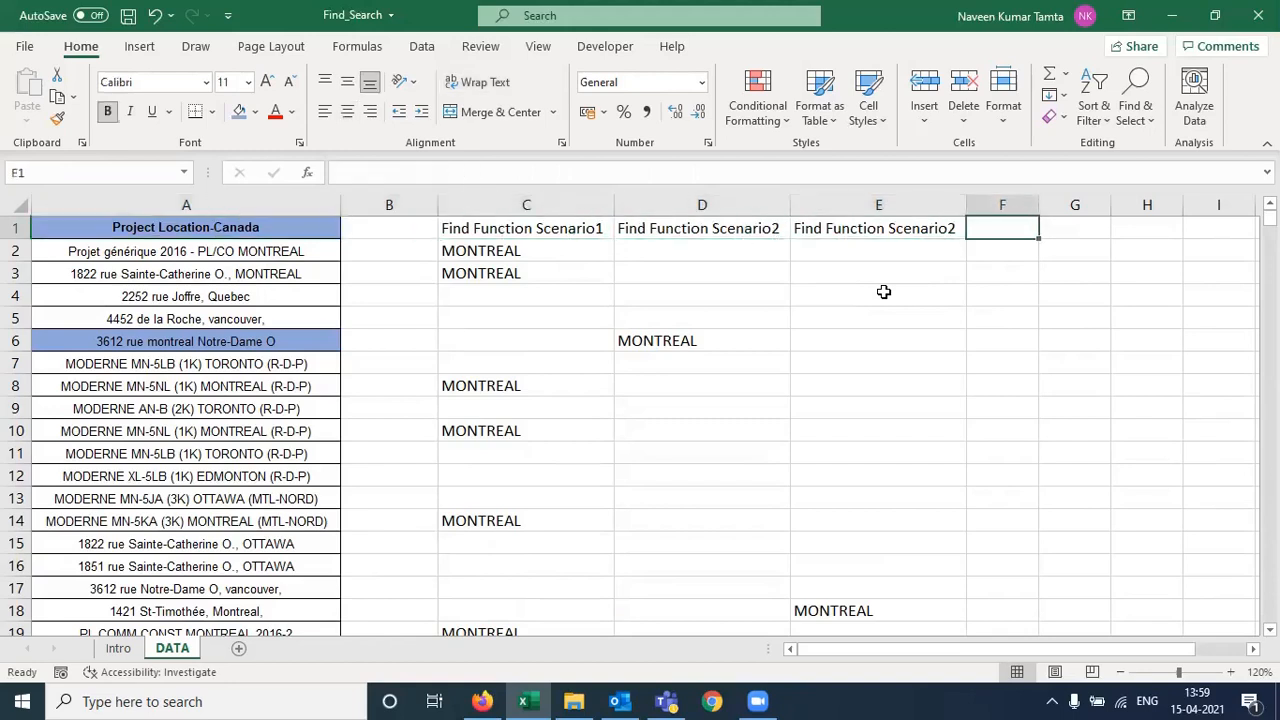
pyautogui.write('Search')
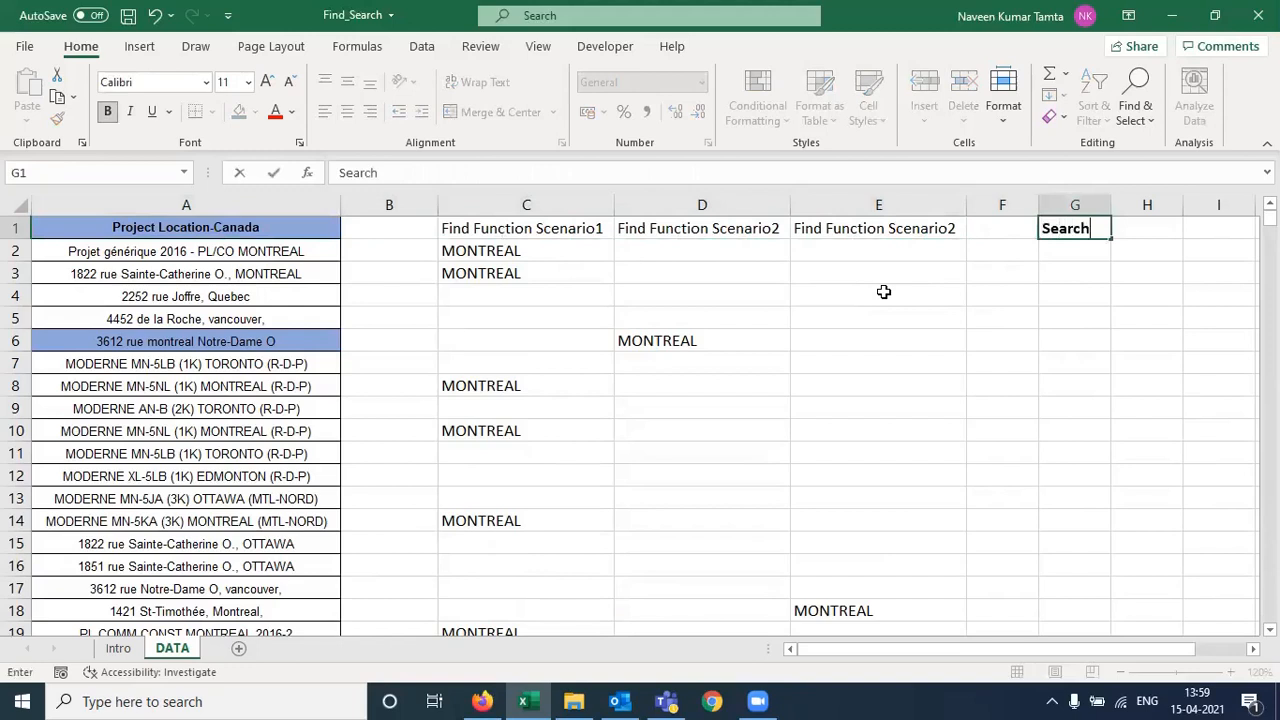
pyautogui.press('Return')
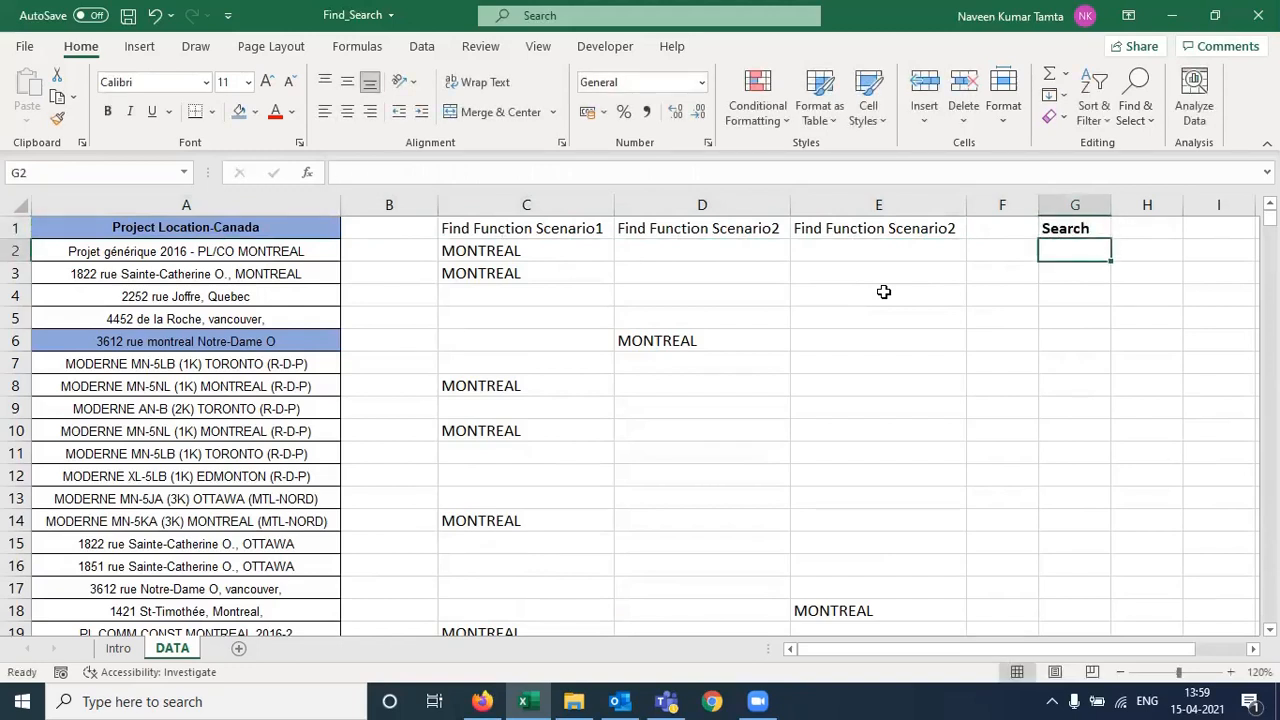
# Begin G2's formula with nested IFERROR, IF and SEARCH functions
pyautogui.write('+ife')
pyautogui.press('Tab')
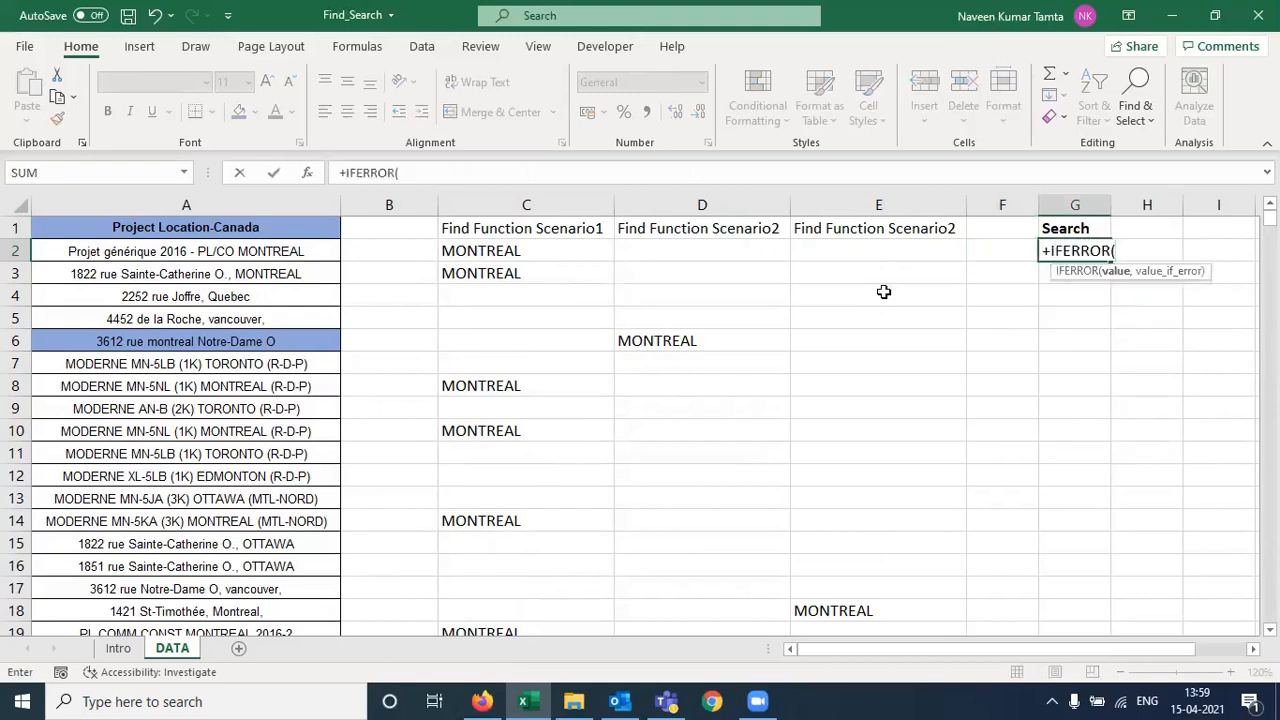
pyautogui.write('if')
pyautogui.press('Tab')
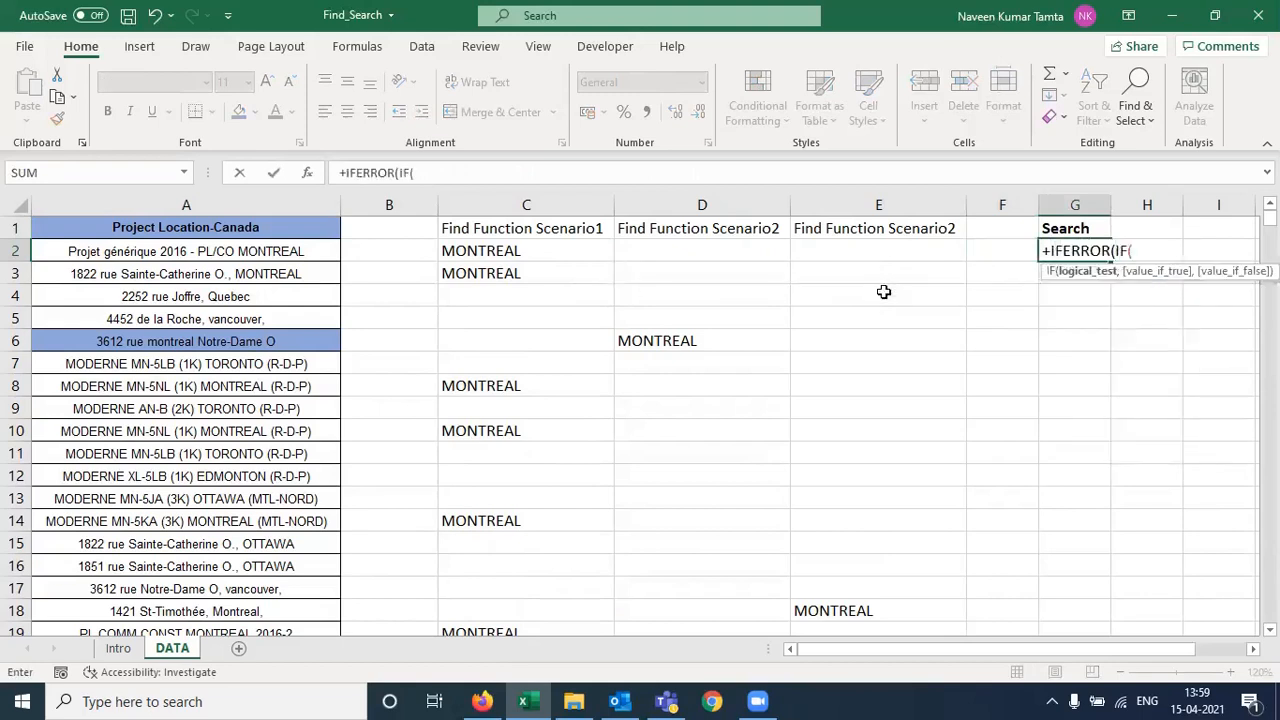
pyautogui.write('sear')
pyautogui.press('Tab')
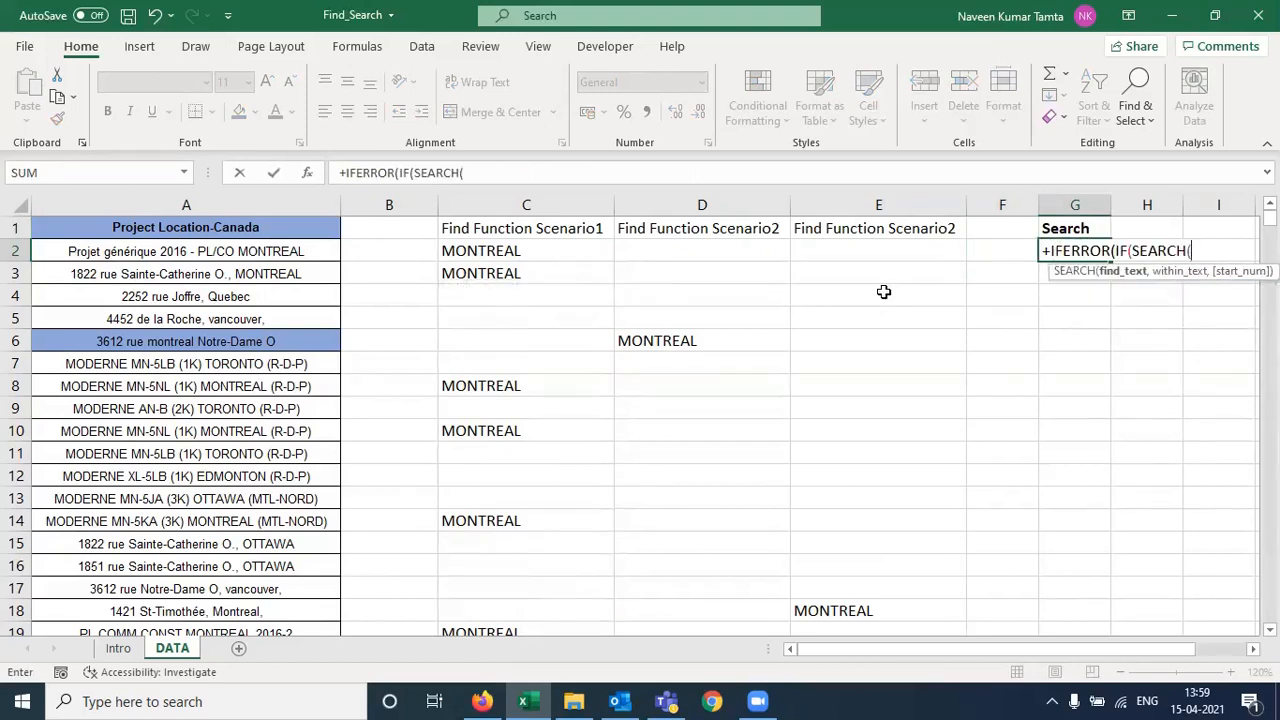
pyautogui.write('" ",')
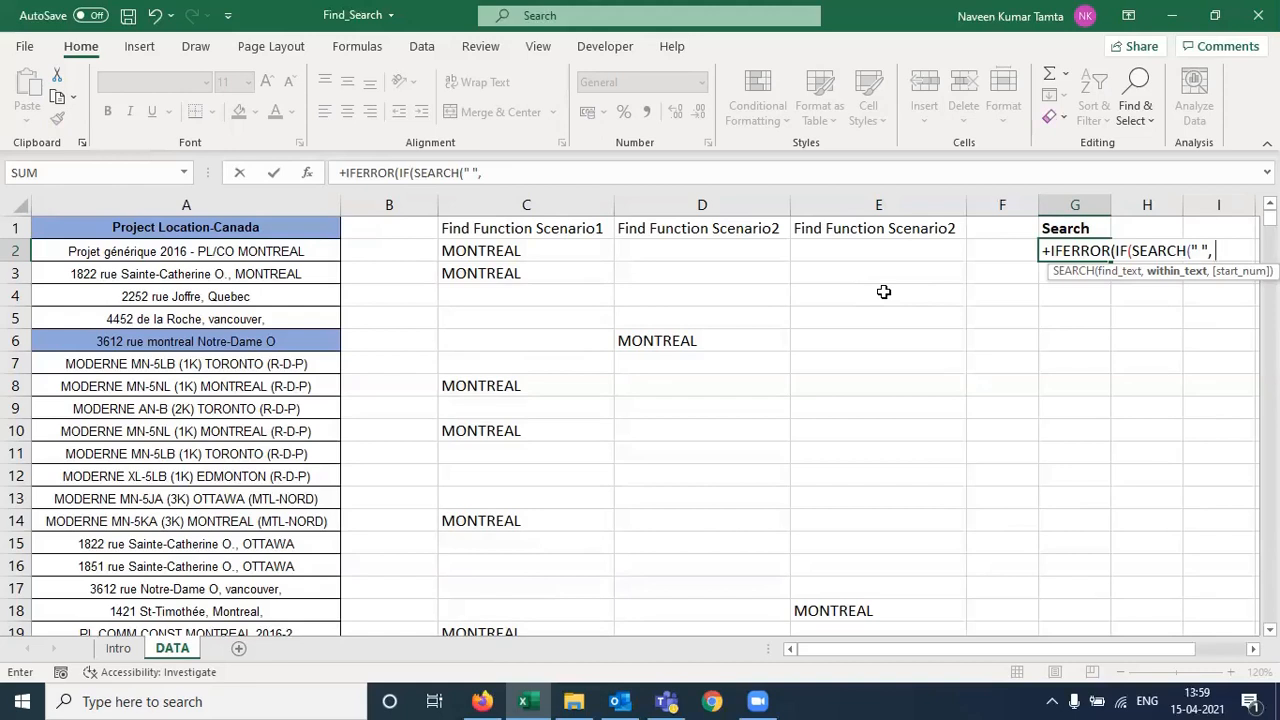
pyautogui.press('Left')
pyautogui.press('Left')
pyautogui.press('Left')
pyautogui.press('Left')
pyautogui.press('Left')
pyautogui.press('Left')
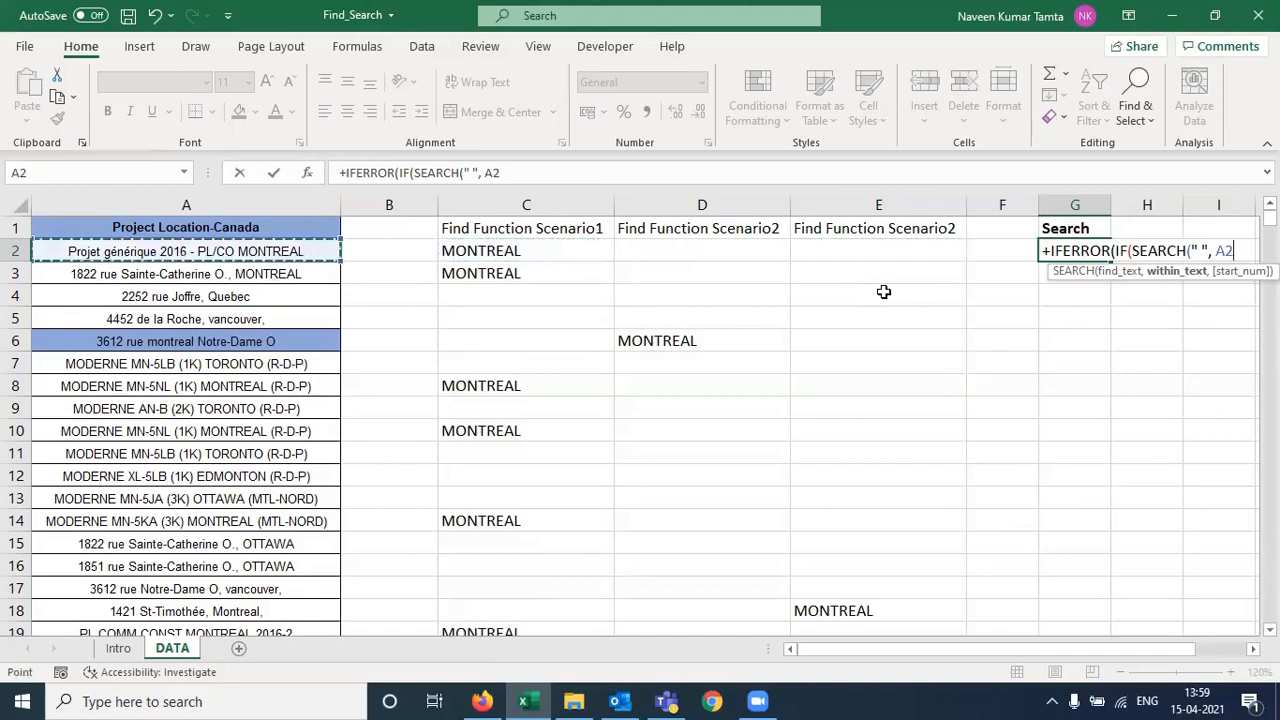
pyautogui.press('BackSpace')
pyautogui.press('BackSpace')
pyautogui.press('BackSpace')
pyautogui.press('BackSpace')
pyautogui.press('BackSpace')
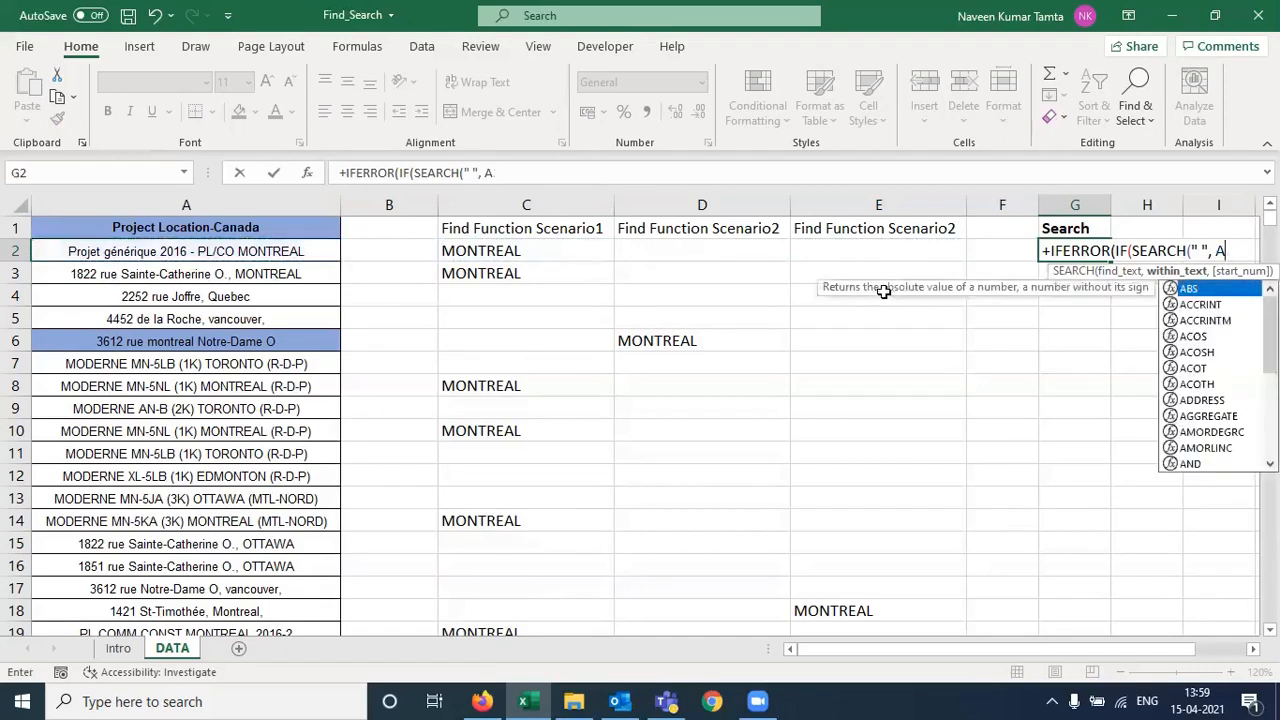
pyautogui.press('BackSpace')
# Complete G2 as +IFERROR(IF(SEARCH("MONTREAL", A2,1), "MONTREAL", ""), "") and commit it
pyautogui.write('MO')
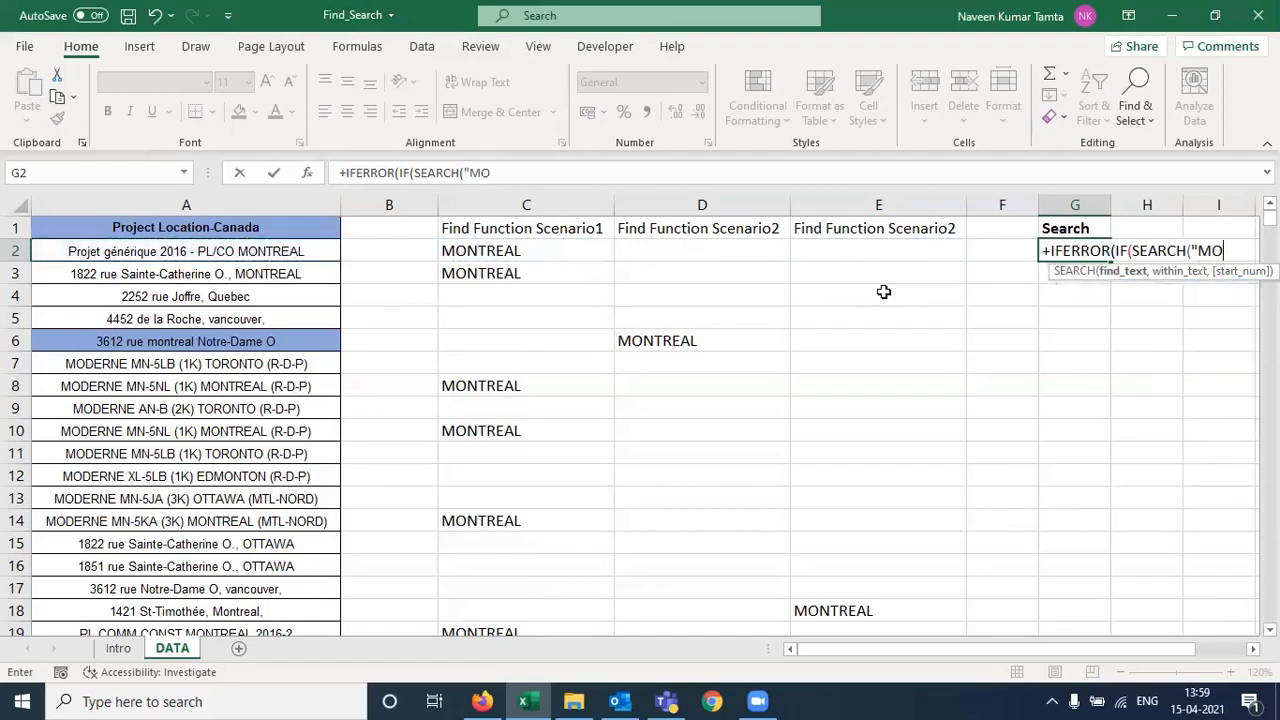
pyautogui.write('NTREAL')
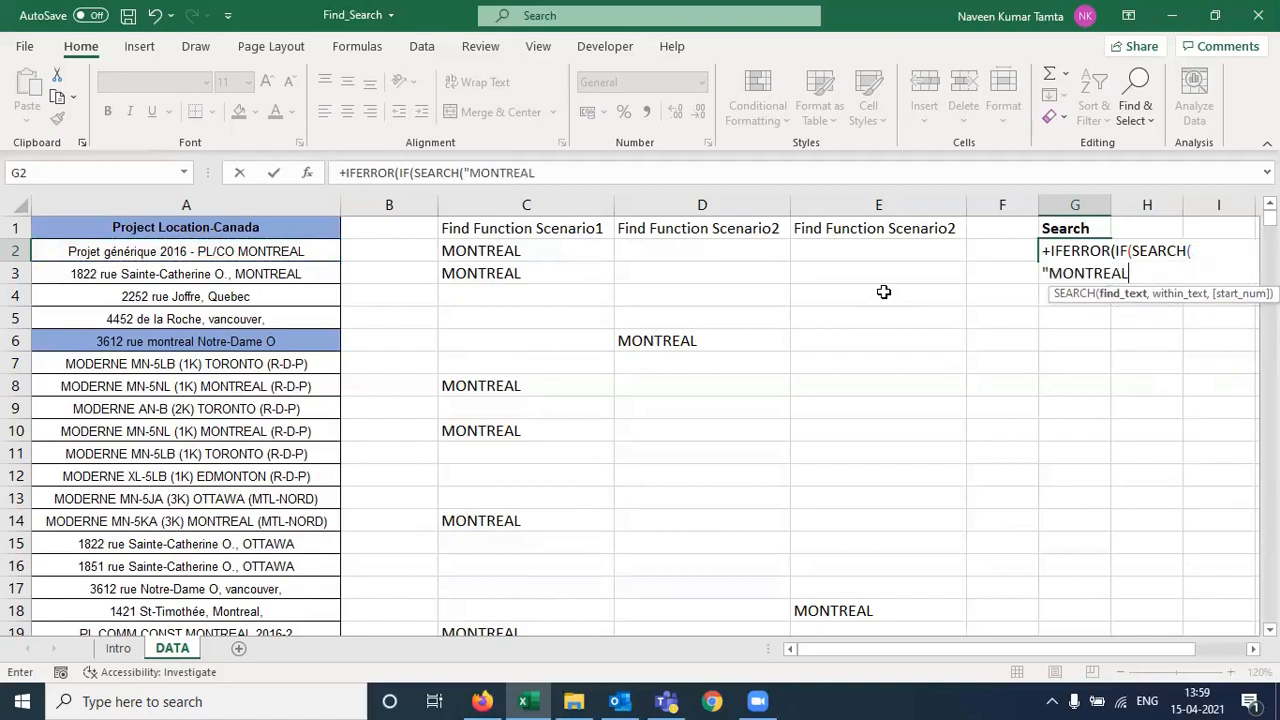
pyautogui.write('",')
pyautogui.press('Left')
pyautogui.press('Left')
pyautogui.press('Left')
pyautogui.press('Left')
pyautogui.press('Left')
pyautogui.press('Left')
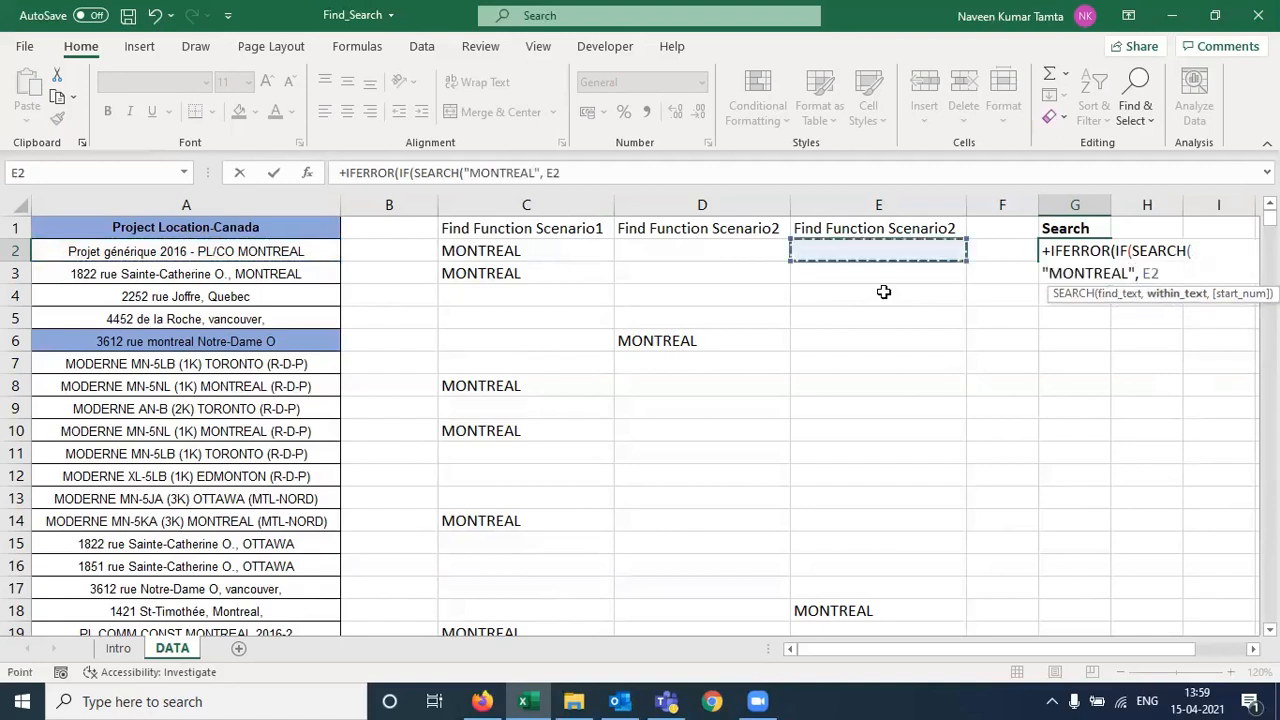
pyautogui.write(',')
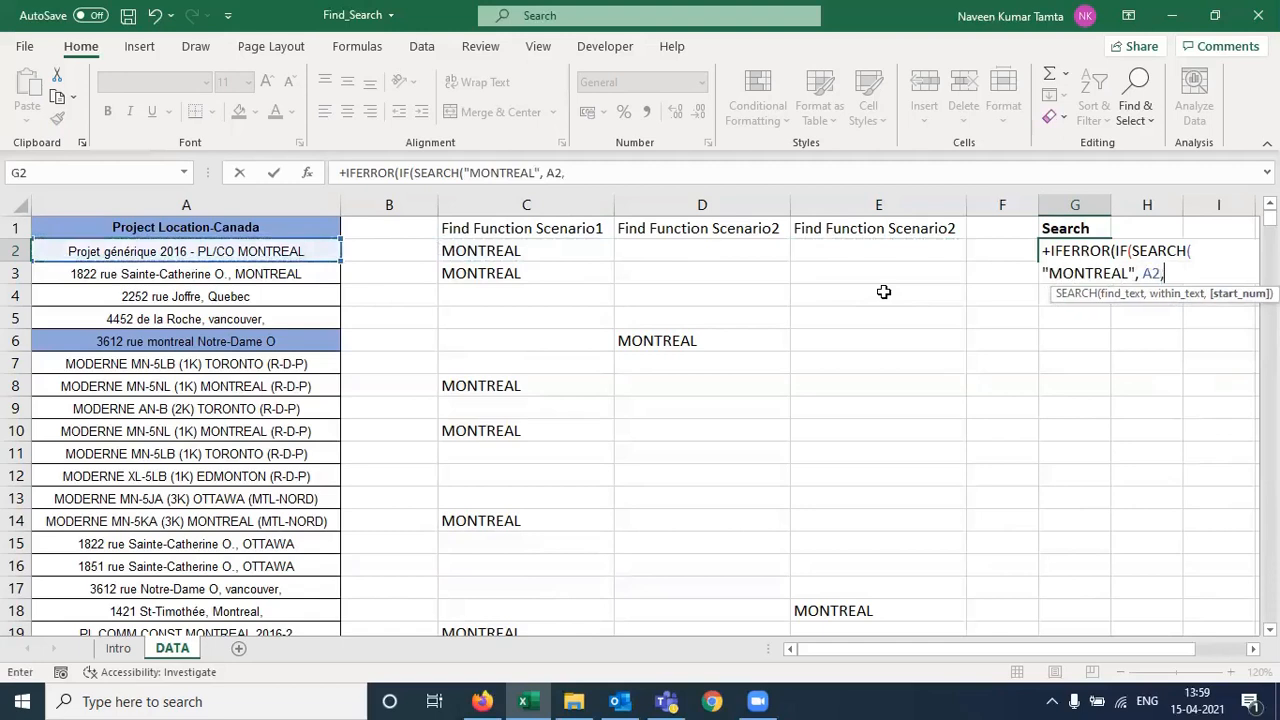
pyautogui.write('1),')
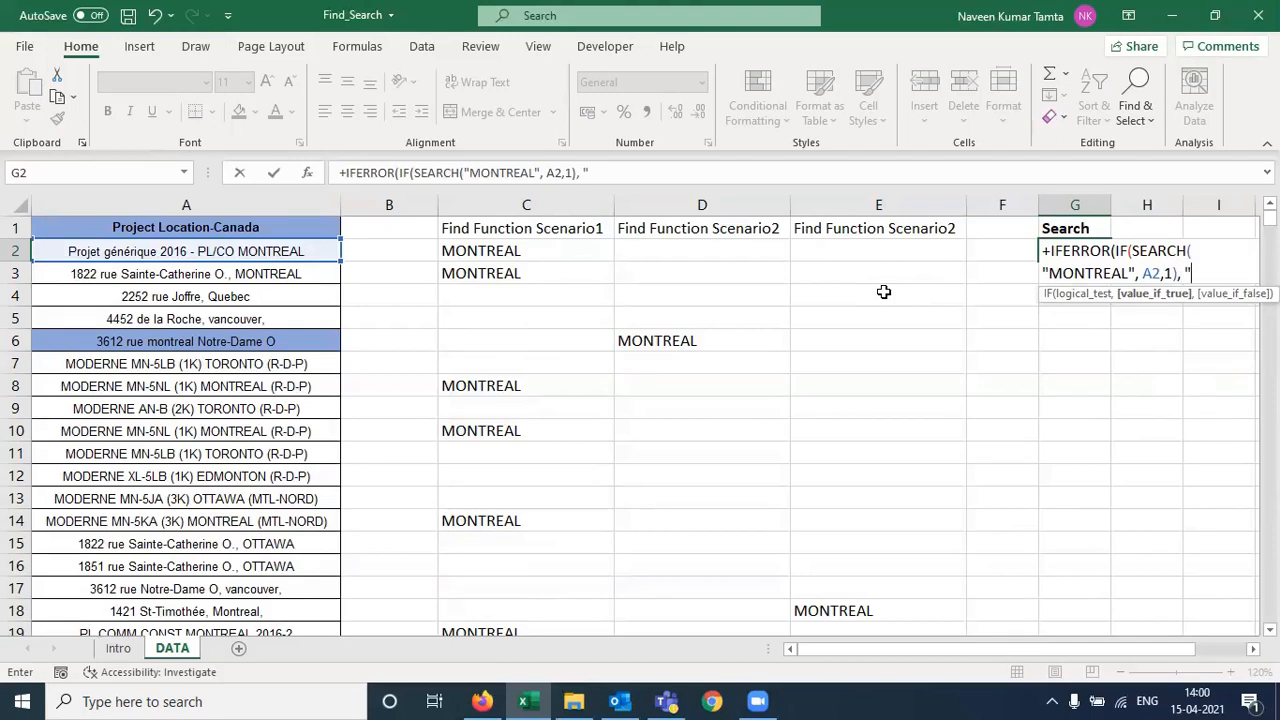
pyautogui.write('MONTREAL')
pyautogui.press('BackSpace')
pyautogui.write('L", ""),')
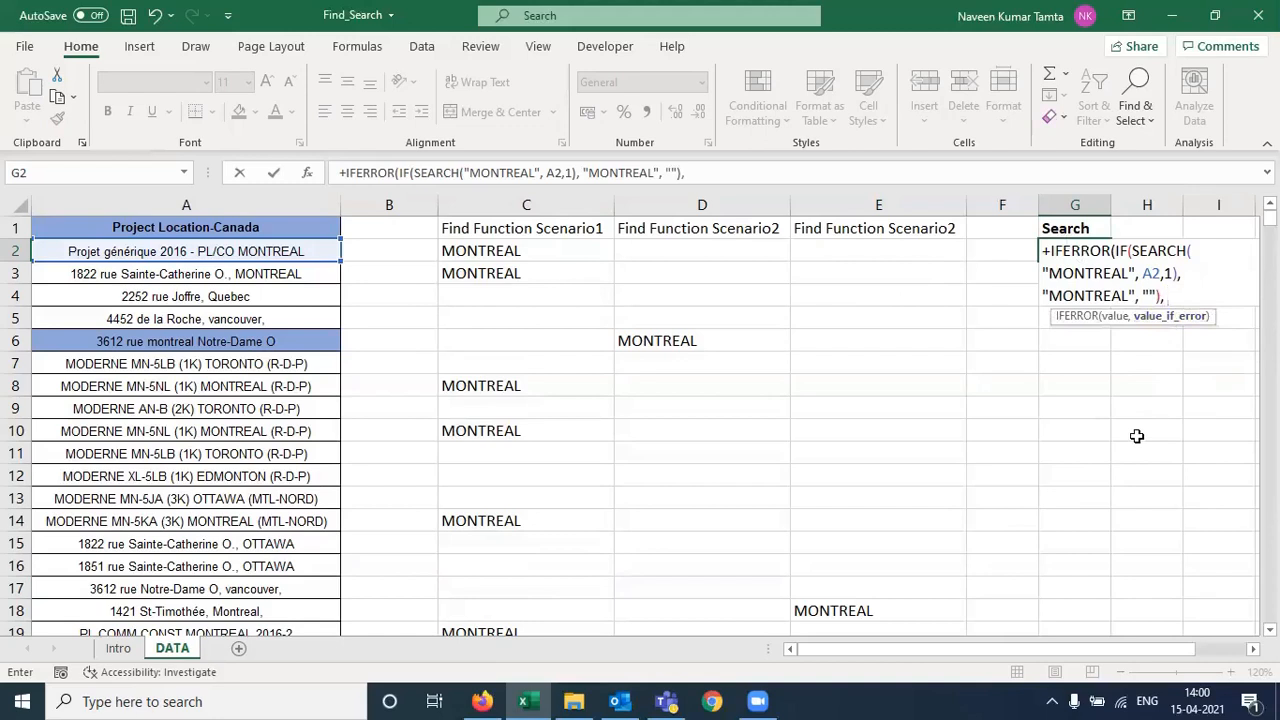
pyautogui.write(' "")')
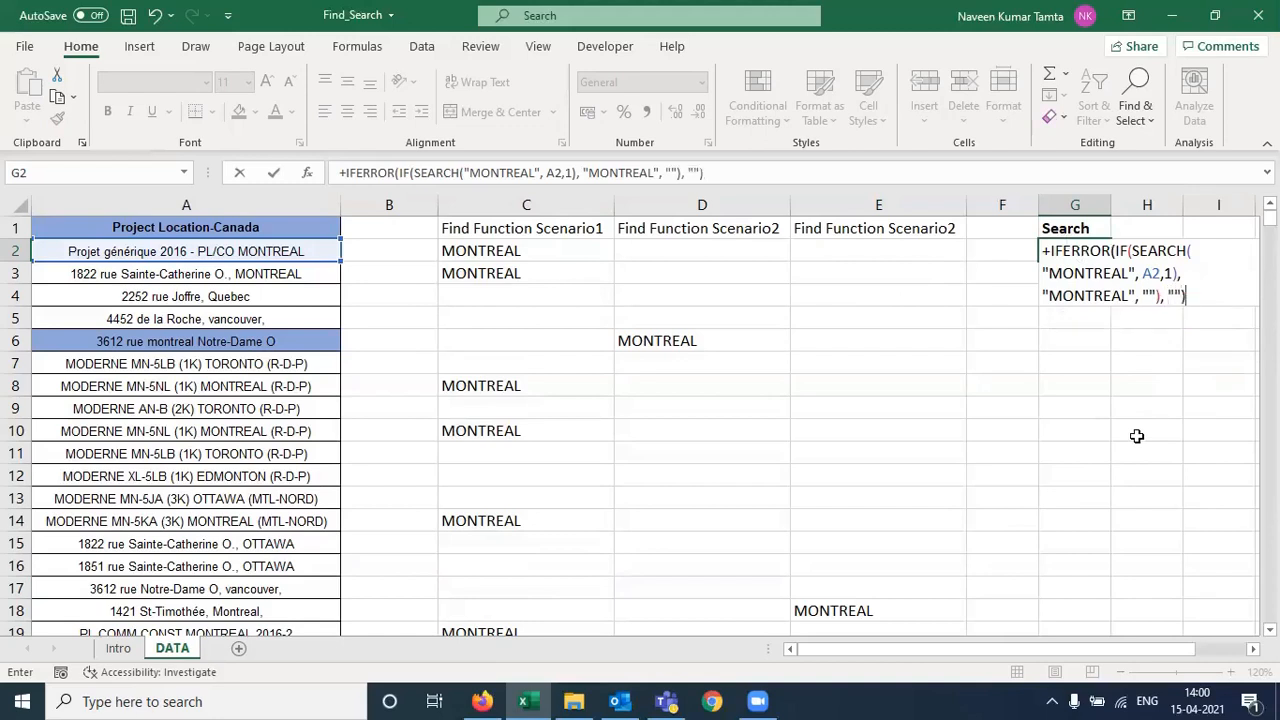
pyautogui.press('Return')
pyautogui.press('Up')
pyautogui.press('Left')
pyautogui.press('Left')
pyautogui.press('Left')
pyautogui.press('Left')
pyautogui.press('Left')
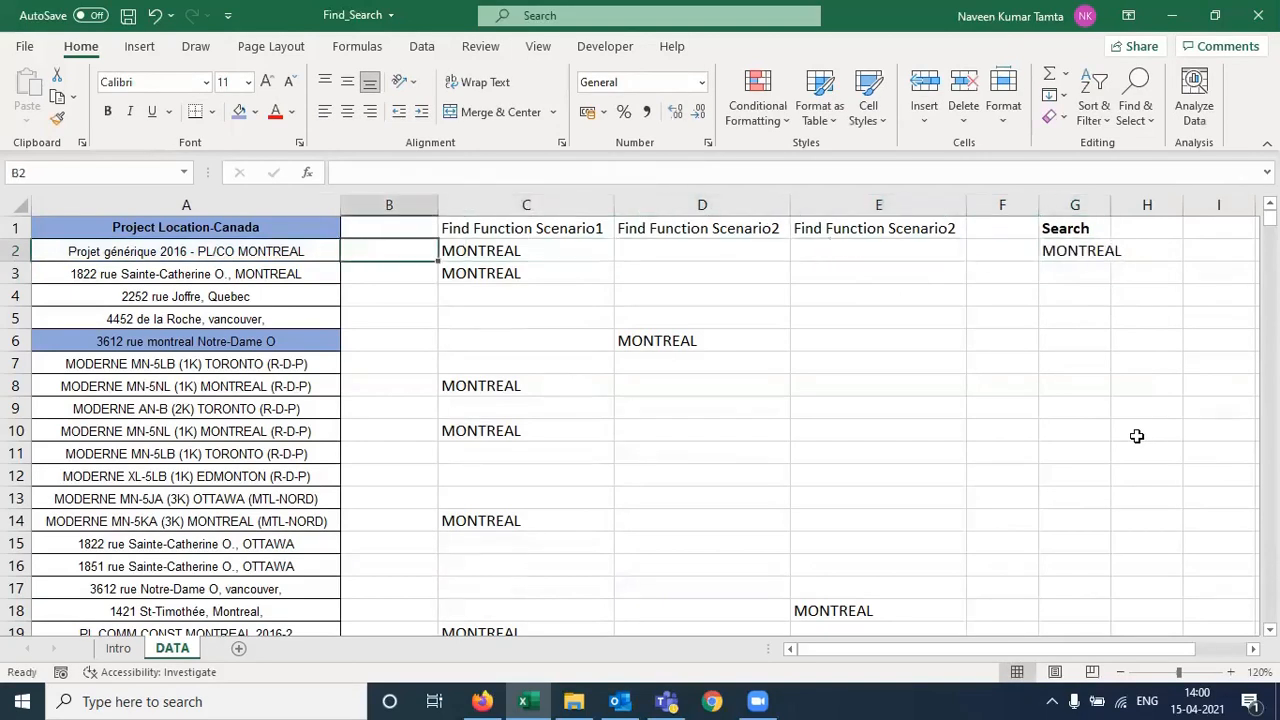
# Fill the G2 SEARCH formula down through G31 with Ctrl+D
pyautogui.press('Left')
pyautogui.hotkey('ctrl', 'Down')
pyautogui.press('Right')
pyautogui.press('Right')
pyautogui.press('Right')
pyautogui.press('Right')
pyautogui.press('Right')
pyautogui.press('Right')
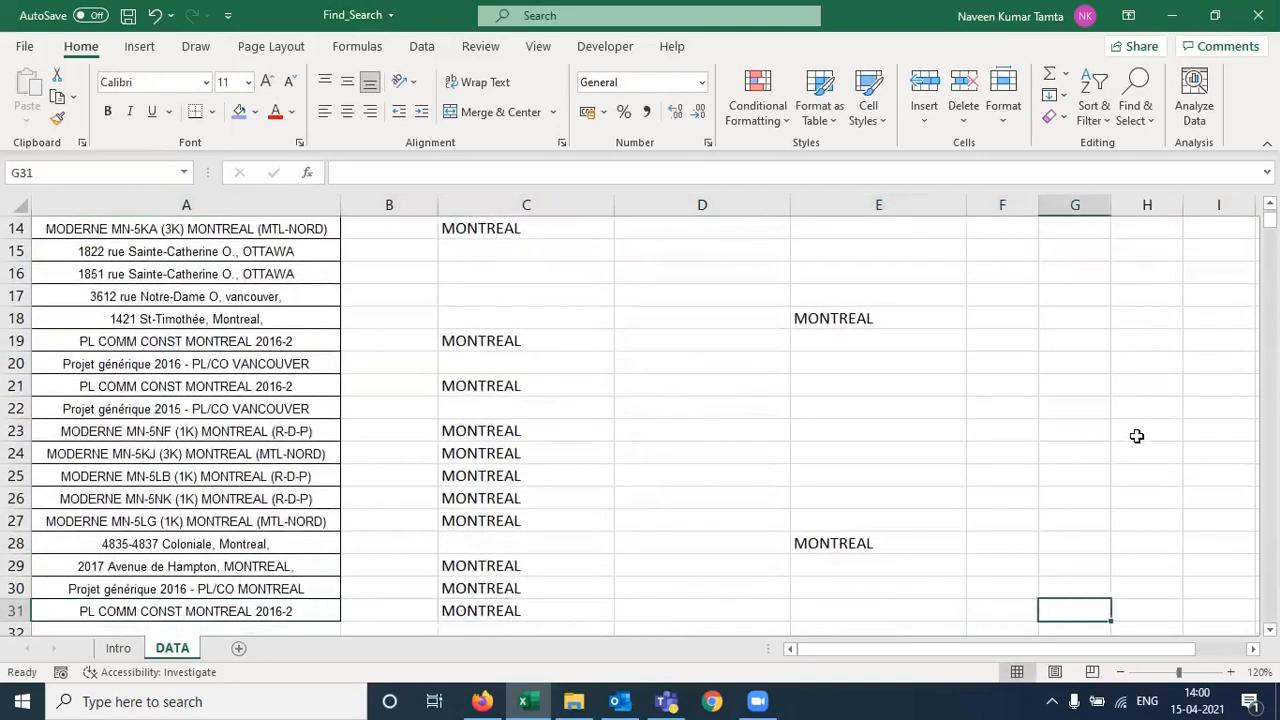
pyautogui.press('Right')
pyautogui.hotkey('ctrl', 'shift', 'Up')
pyautogui.hotkey('ctrl', 'shift', 'Down')
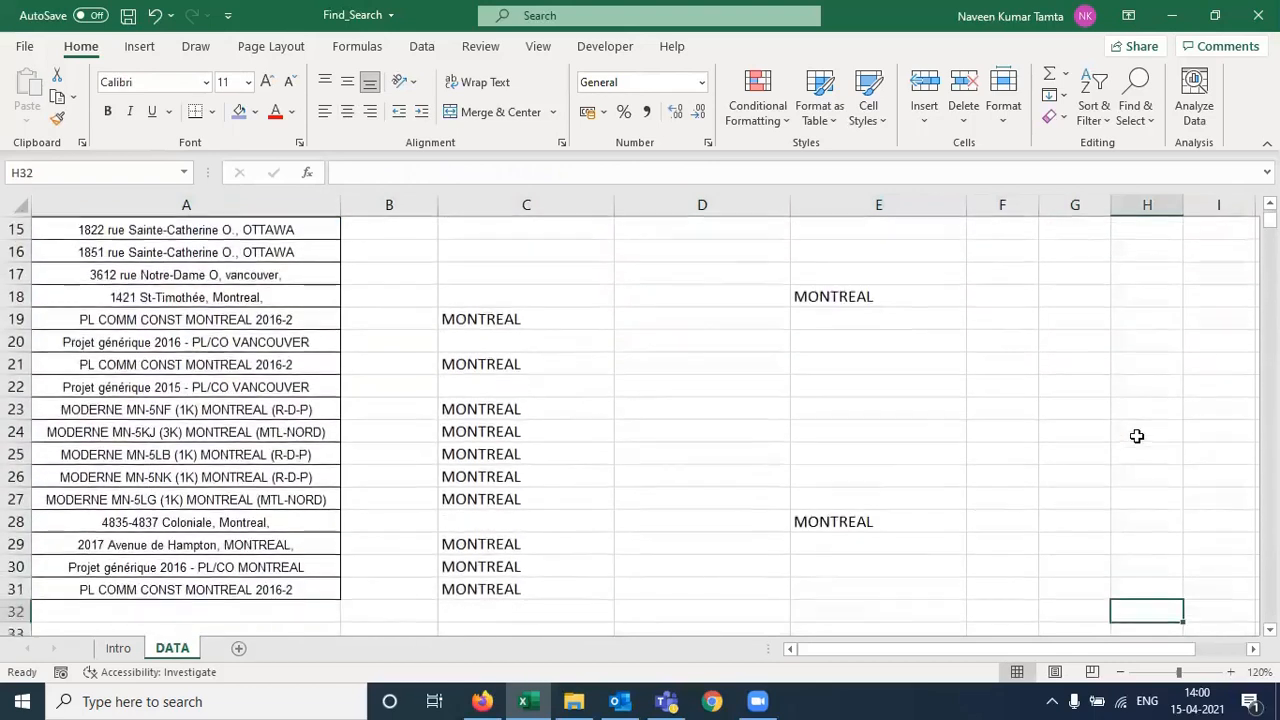
pyautogui.hotkey('ctrl', 'shift', 'Up')
pyautogui.hotkey('ctrl', 'd')
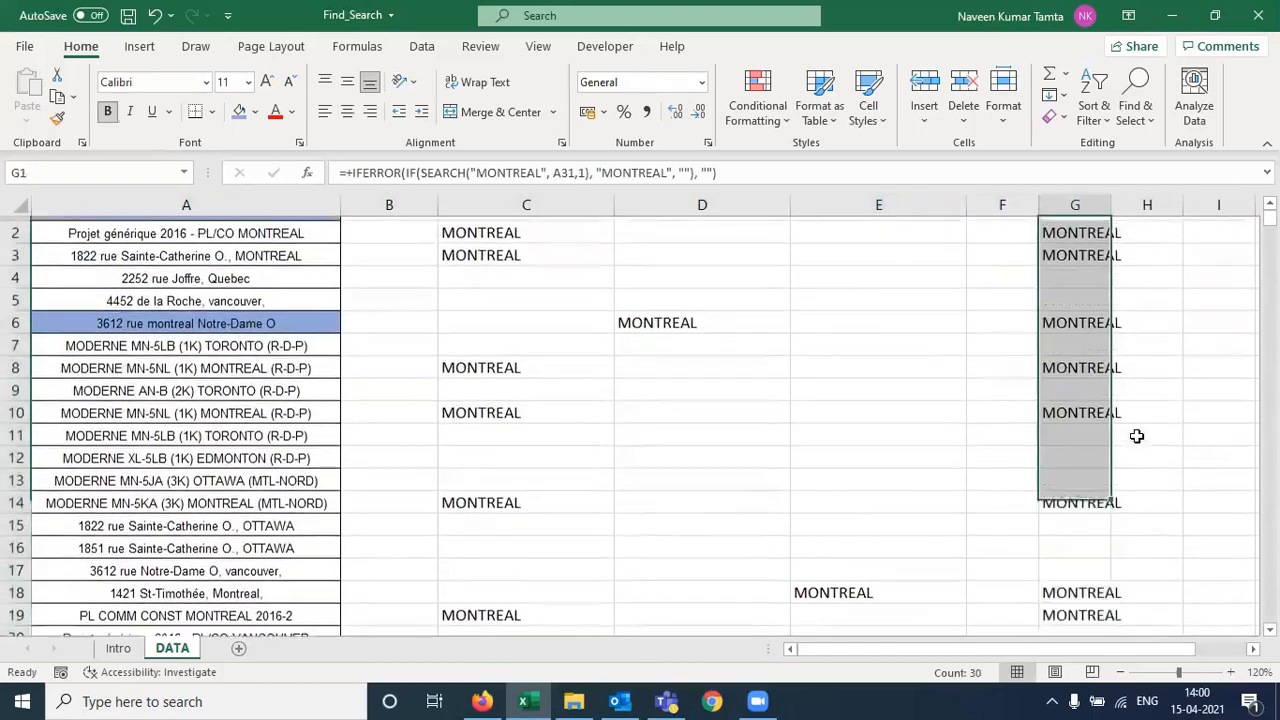
# Inspect the formula copied into row 4 of the Search column
pyautogui.press('Up')
pyautogui.press('Down')
pyautogui.press('Down')
pyautogui.press('Down')
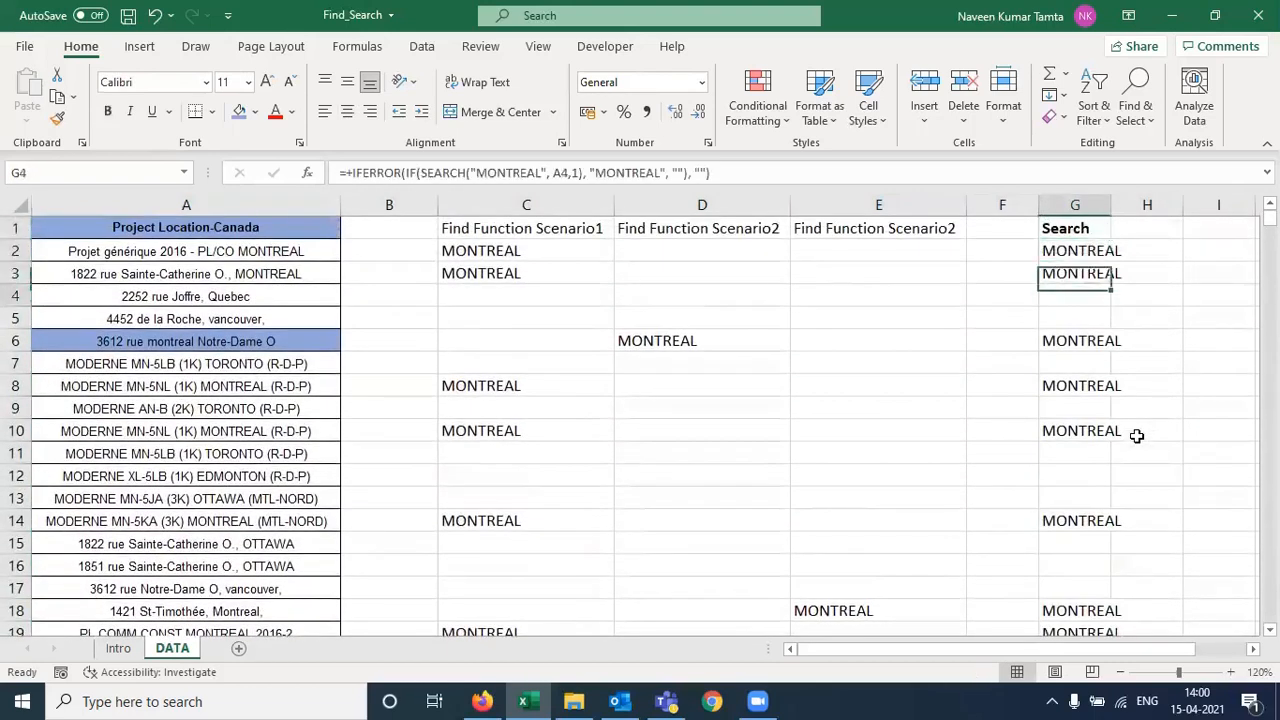
pyautogui.press('Up')
pyautogui.press('Up')
pyautogui.press('Up')
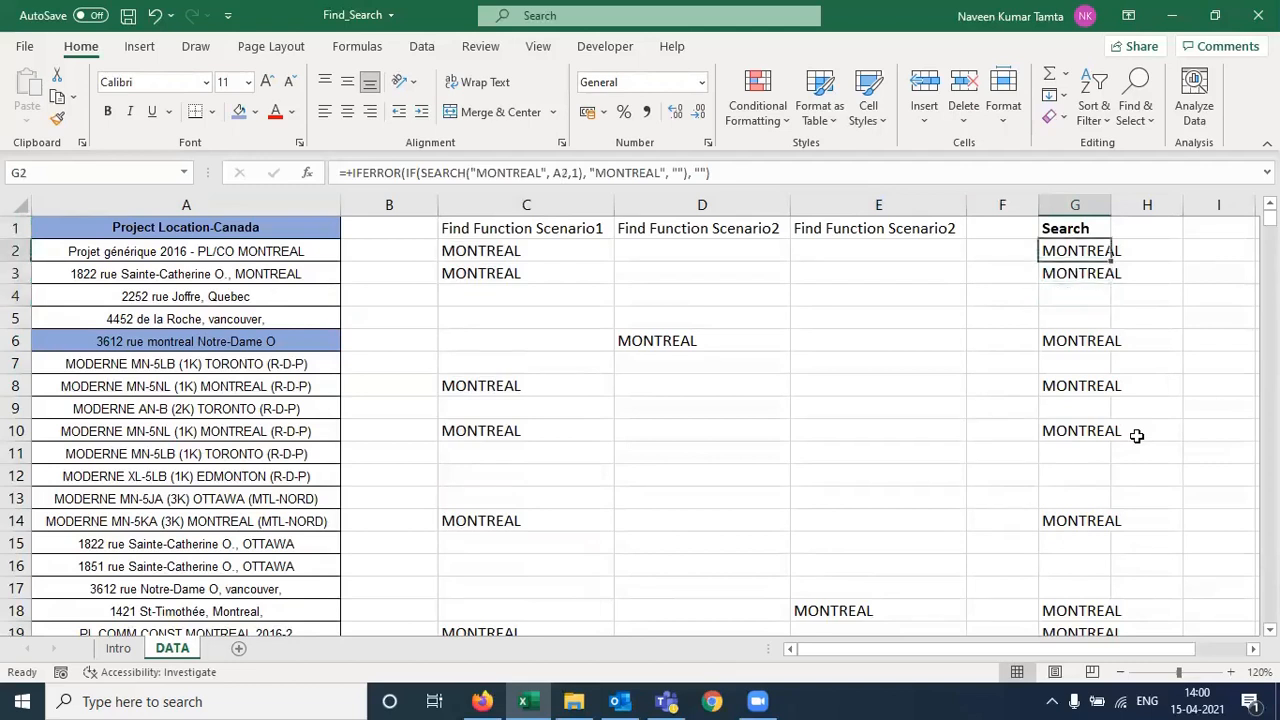
# Turn on AutoFilter and hide the MONTREAL rows in the Search column
pyautogui.hotkey('alt', 'd')
pyautogui.press('f')
pyautogui.press('f')
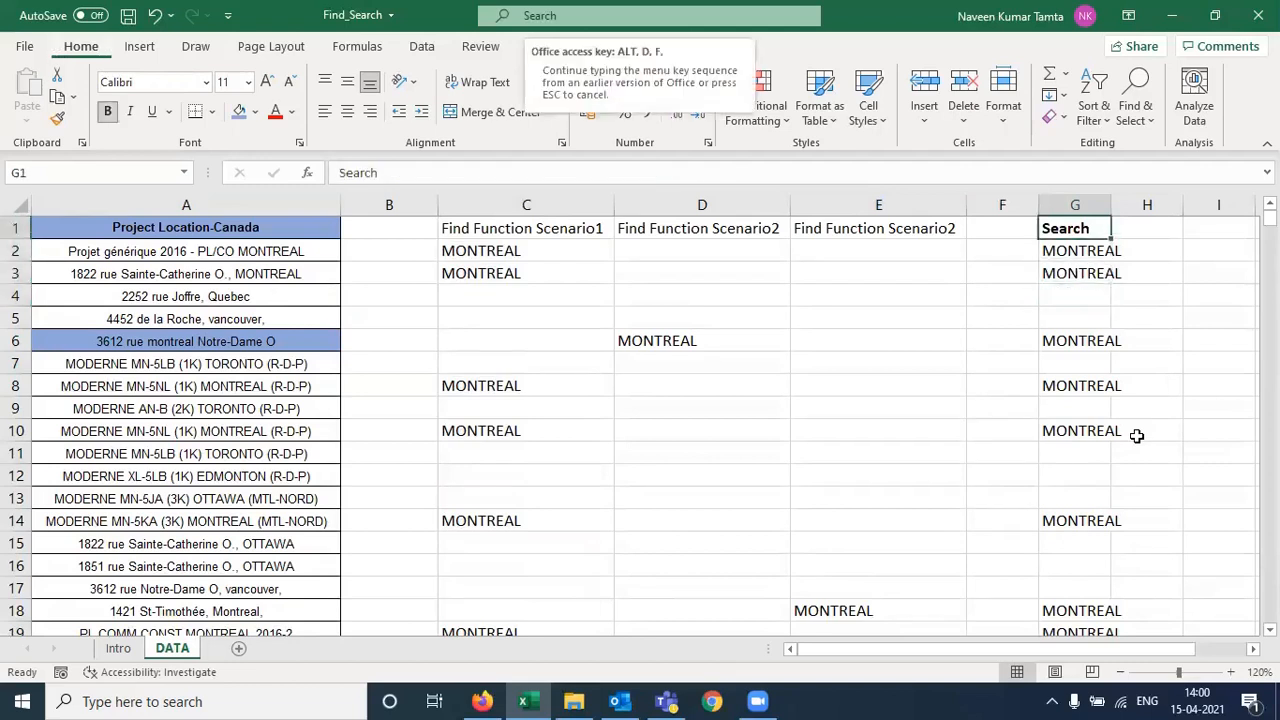
pyautogui.hotkey('alt', 'Down')
pyautogui.press('Tab')
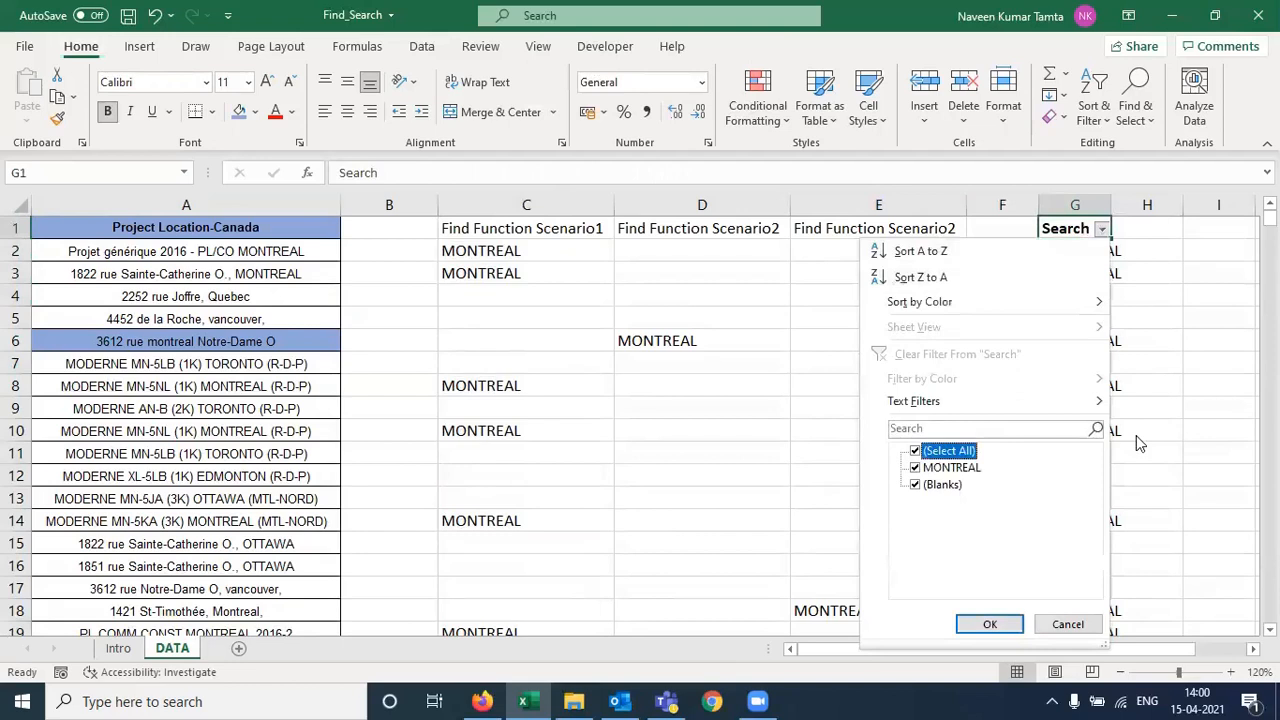
pyautogui.press('Down')
pyautogui.press('space')
pyautogui.press('Return')
# Review the 12 unflagged addresses in the Project Location-Canada column
pyautogui.press('Left')
pyautogui.press('Left')
pyautogui.press('Left')
pyautogui.press('Left')
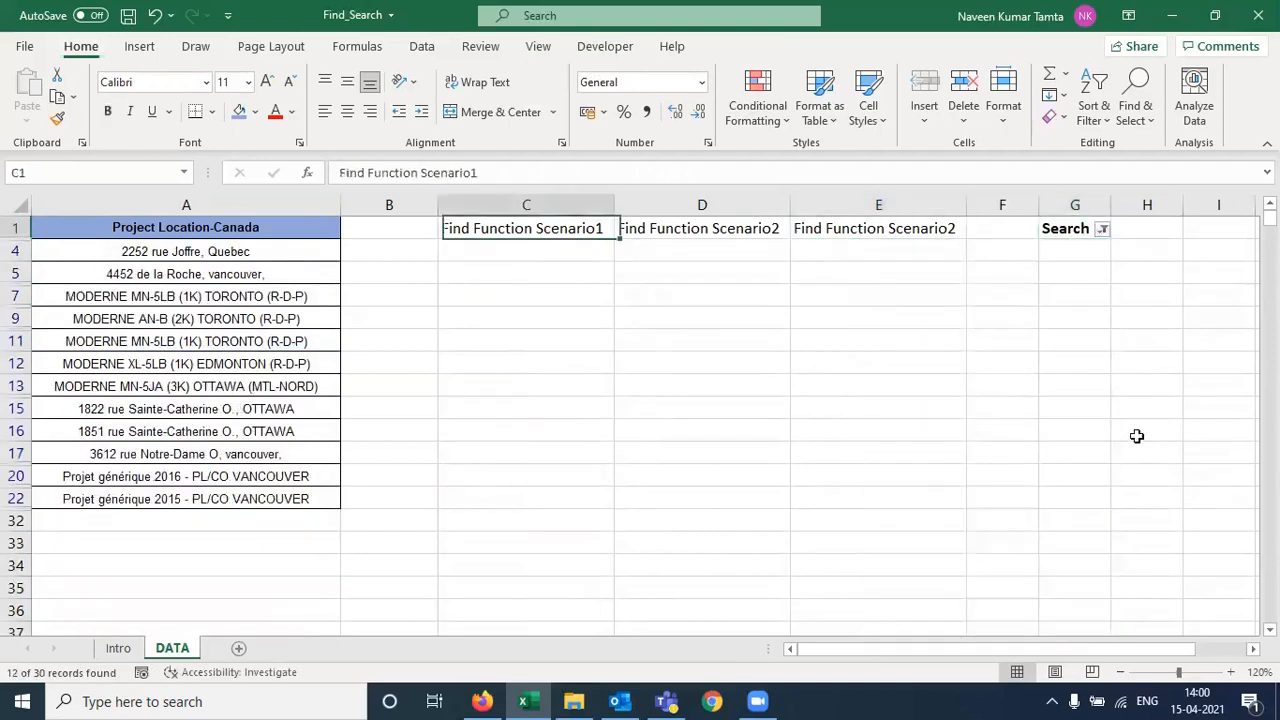
pyautogui.press('Left')
pyautogui.press('Left')
pyautogui.press('Down')
pyautogui.hotkey('shift', 'Down')
pyautogui.hotkey('shift', 'Down')
pyautogui.hotkey('shift', 'Down')
pyautogui.hotkey('shift', 'Down')
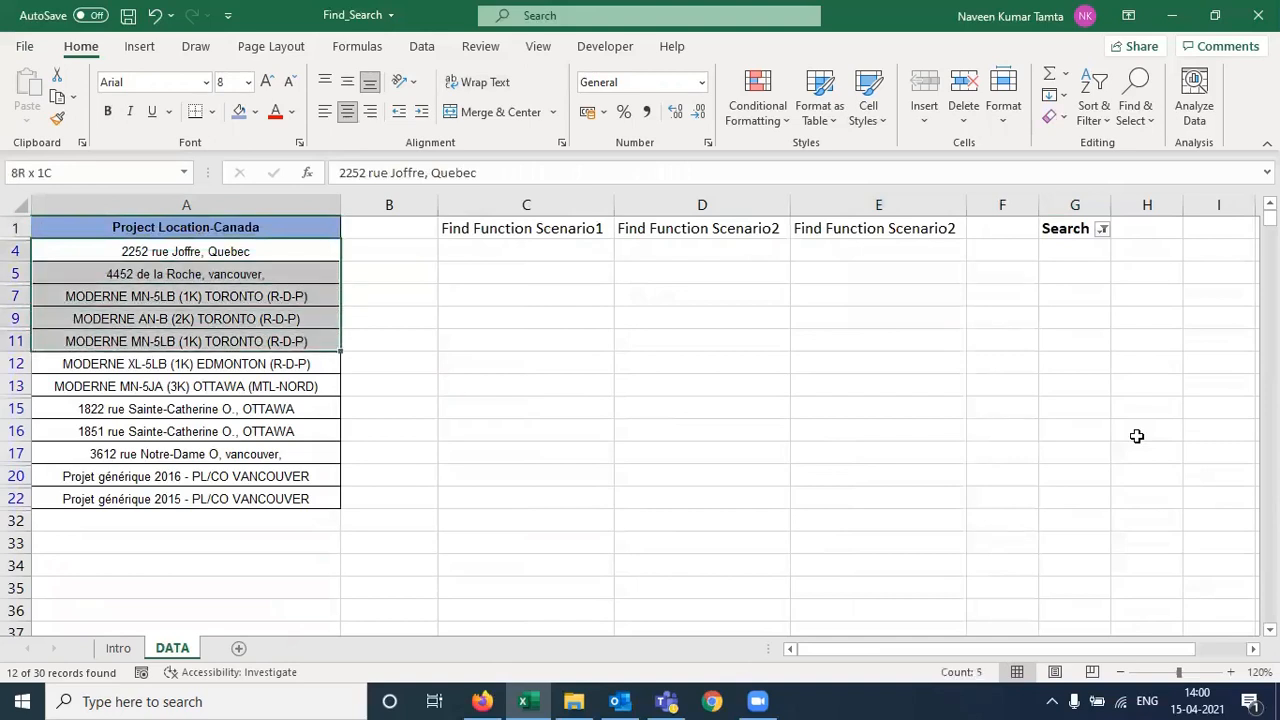
pyautogui.hotkey('shift', 'Down')
pyautogui.hotkey('shift', 'Down')
pyautogui.hotkey('shift', 'Down')
pyautogui.hotkey('shift', 'Down')
pyautogui.hotkey('shift', 'Down')
pyautogui.hotkey('shift', 'Down')
pyautogui.hotkey('shift', 'Down')
pyautogui.hotkey('shift', 'Down')
pyautogui.hotkey('shift', 'Up')
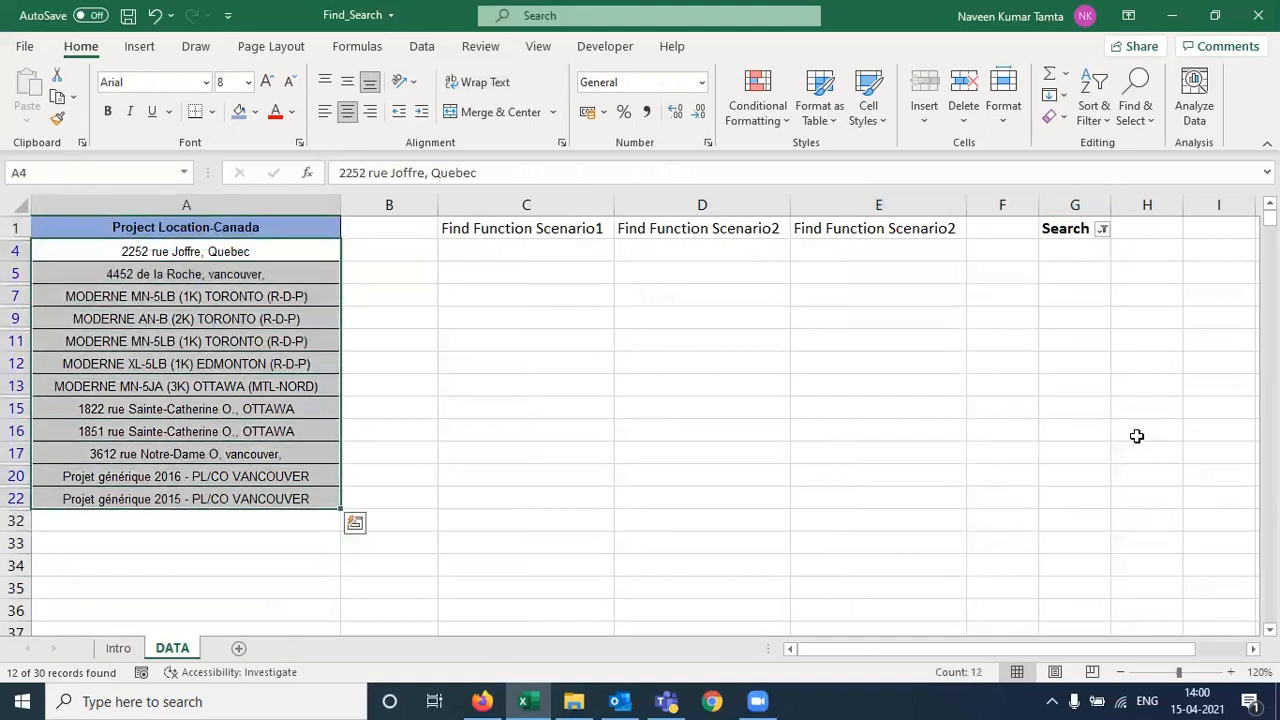
pyautogui.press('Up')
pyautogui.press('Down')
pyautogui.press('Down')
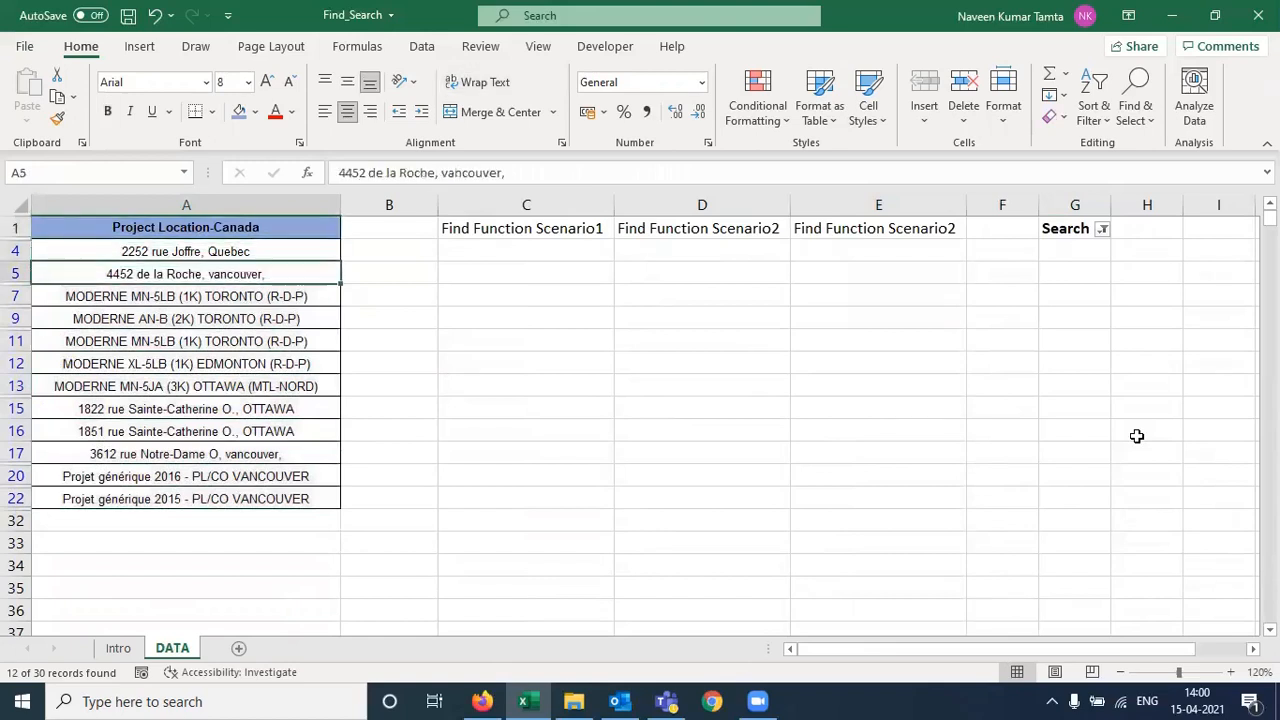
pyautogui.press('Down')
pyautogui.press('Down')
pyautogui.press('Down')
pyautogui.press('Down')
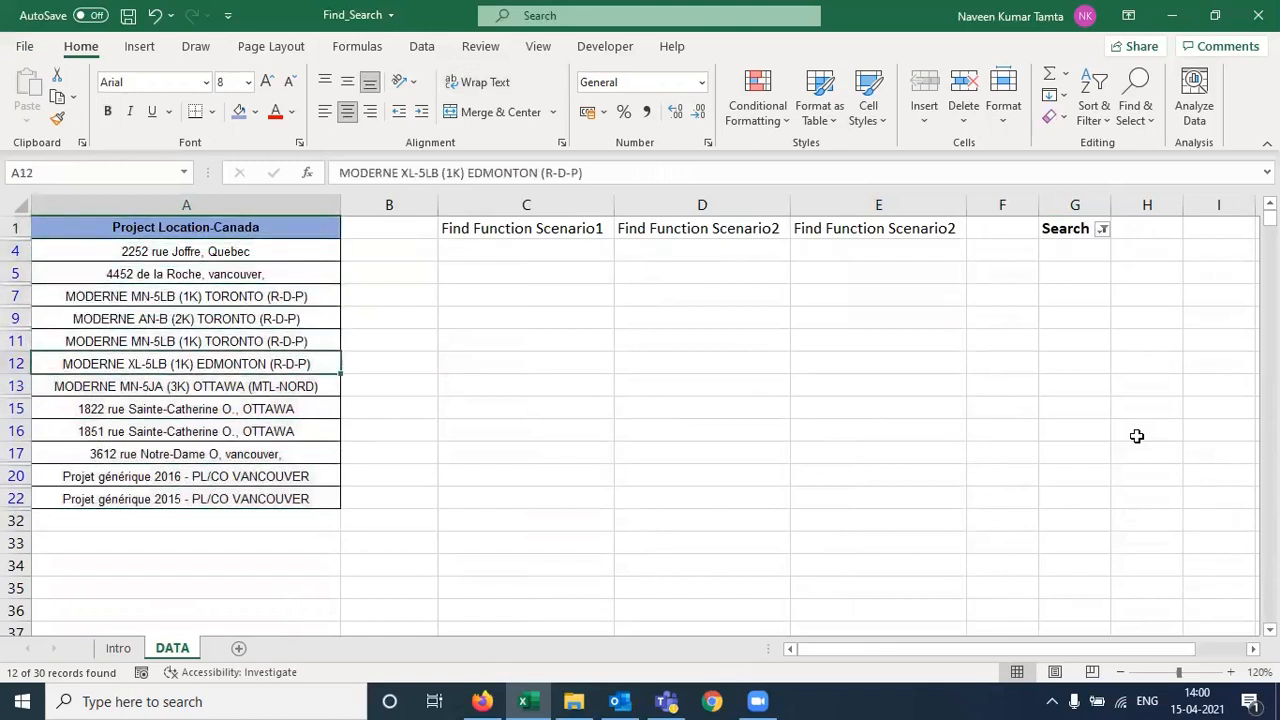
pyautogui.press('Down')
pyautogui.press('Down')
pyautogui.press('Down')
pyautogui.press('Down')
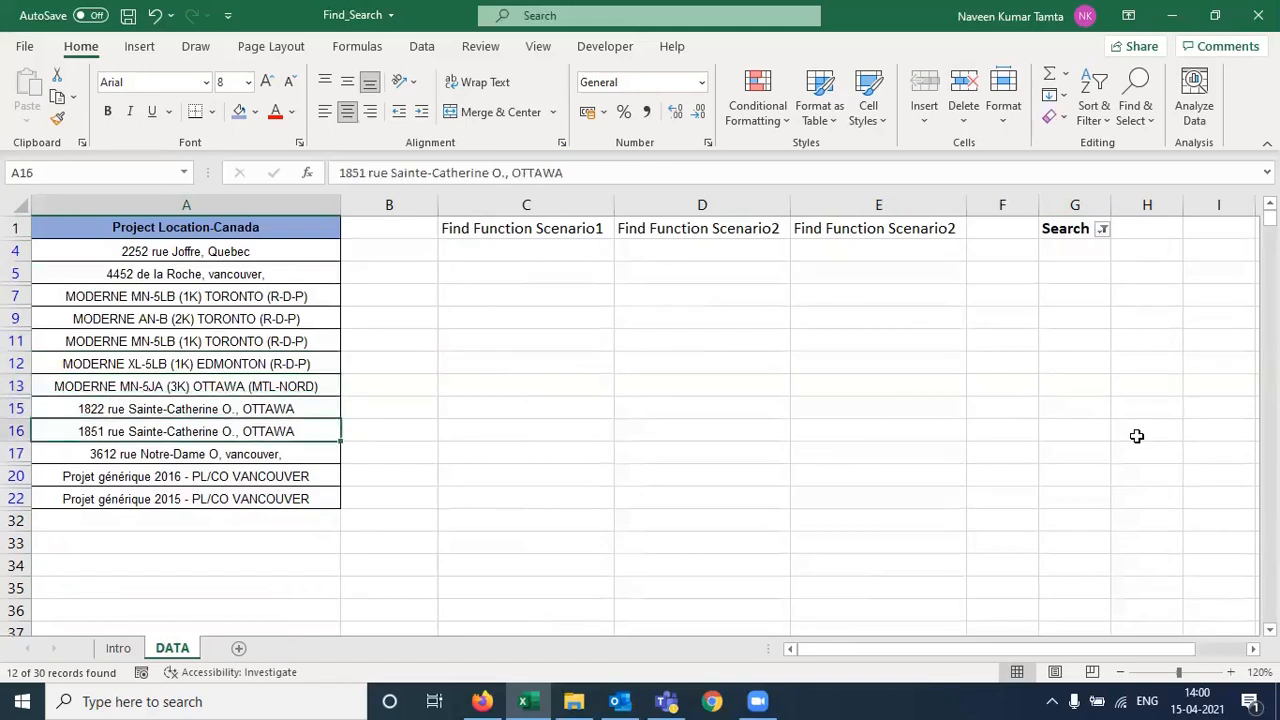
pyautogui.press('Down')
pyautogui.press('Down')
pyautogui.hotkey('shift', 'Up')
pyautogui.hotkey('shift', 'Up')
pyautogui.hotkey('shift', 'Up')
pyautogui.hotkey('shift', 'Up')
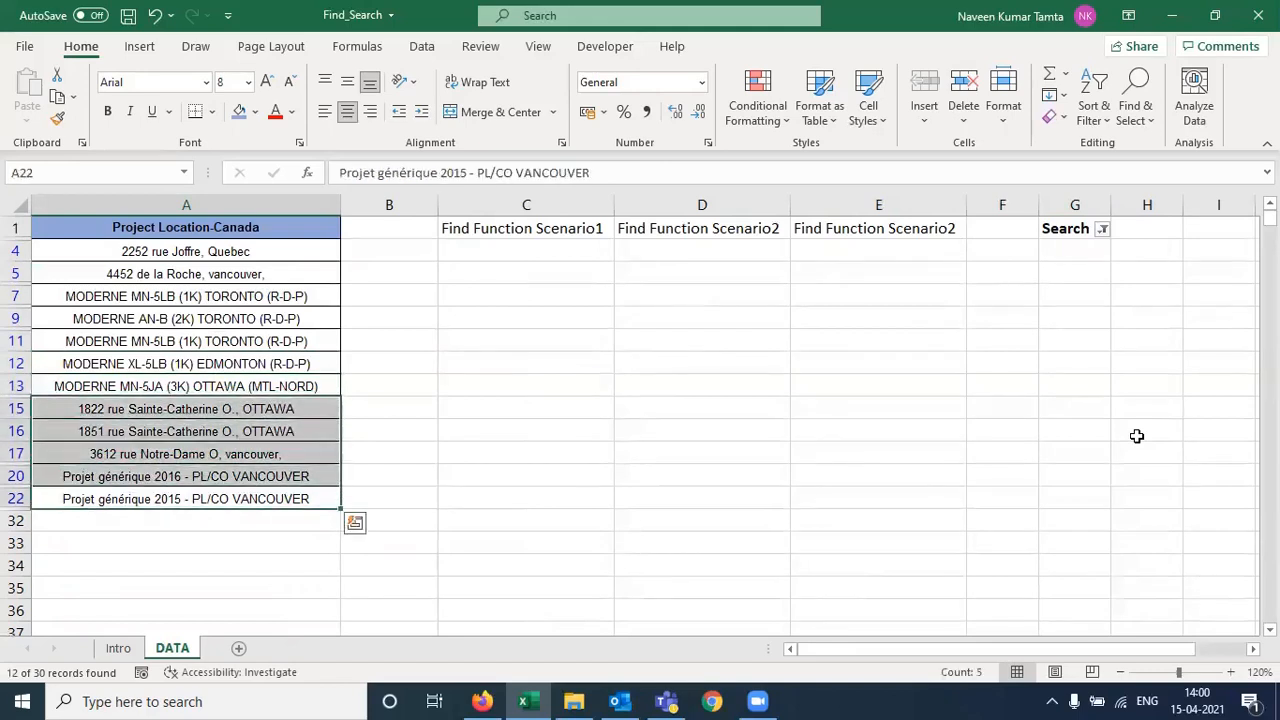
pyautogui.hotkey('ctrl', 'Home')
pyautogui.hotkey('ctrl', 'shift', 'Down')
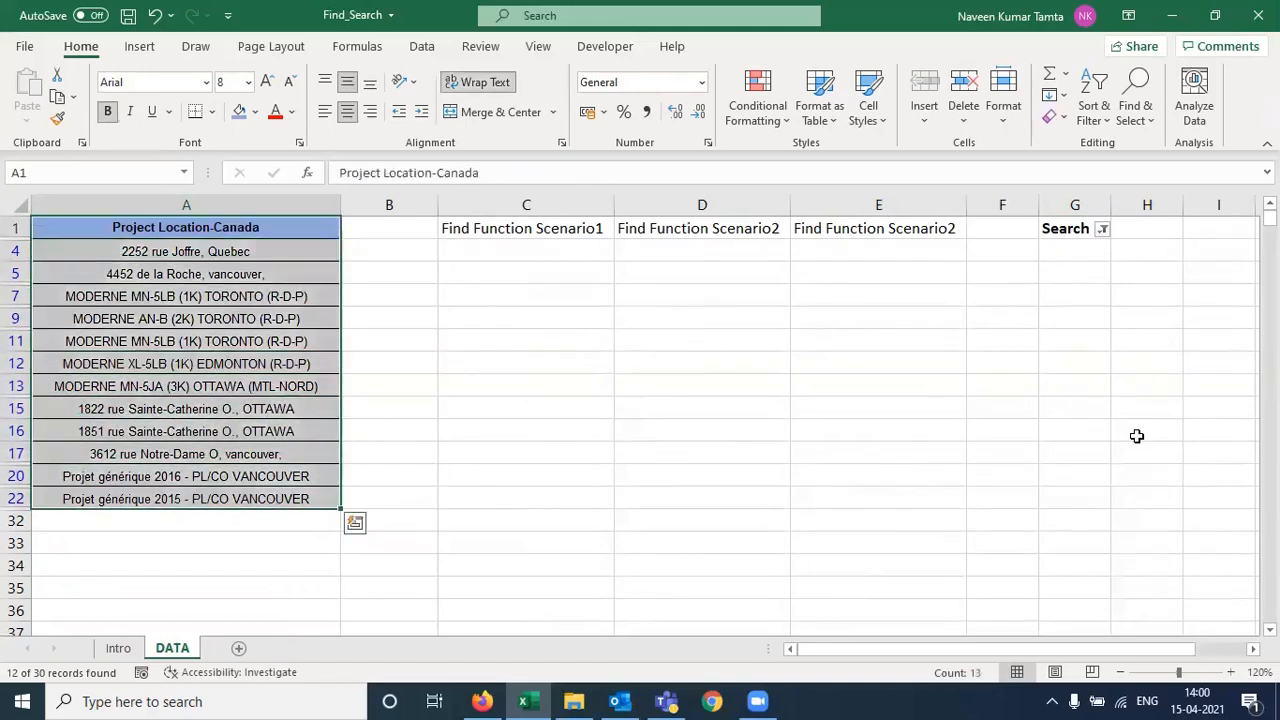
# Turn off AutoFilter so all 30 address rows show again
pyautogui.hotkey('ctrl', 'Home')
pyautogui.hotkey('alt', 'd')
pyautogui.press('f')
pyautogui.press('f')
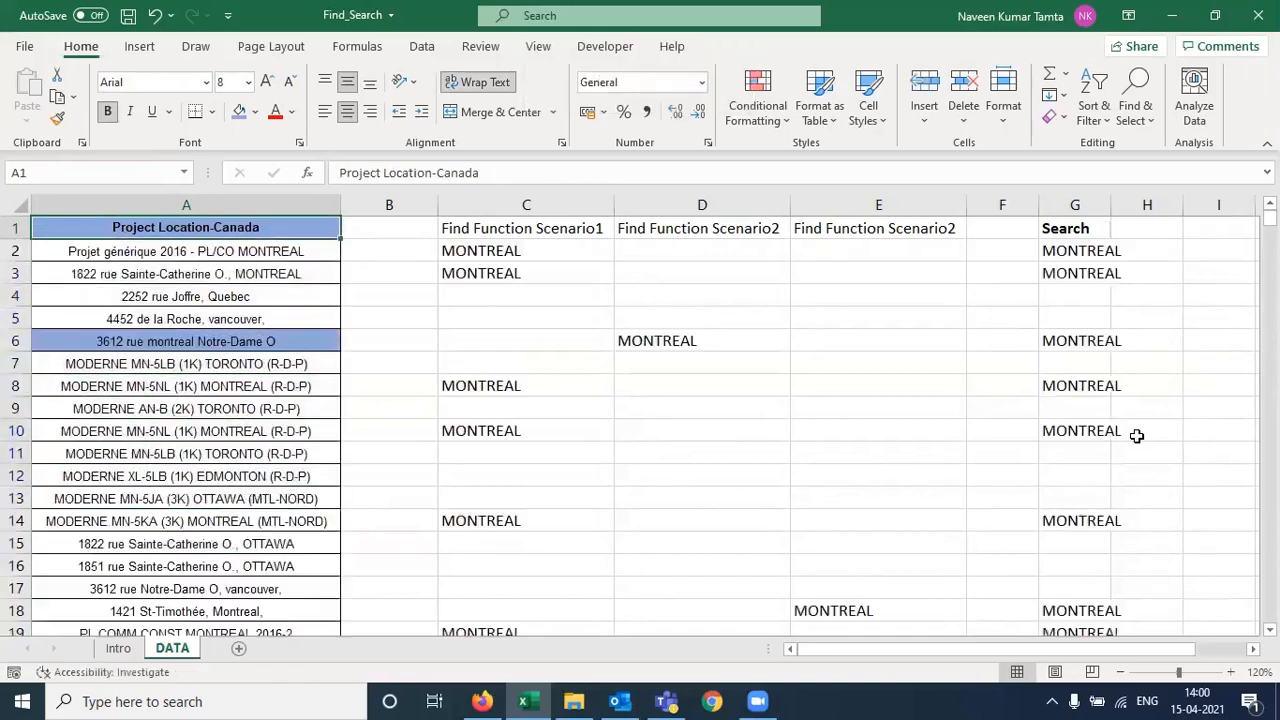
pyautogui.press('Right')
pyautogui.press('Right')
pyautogui.press('Right')
pyautogui.press('Right')
pyautogui.press('Right')
pyautogui.press('Right')
pyautogui.hotkey('alt', 'd')
pyautogui.press('f')
pyautogui.press('f')
pyautogui.hotkey('alt', 'Down')
pyautogui.press('Down')
pyautogui.press('Down')
pyautogui.press('Down')
pyautogui.press('Down')
pyautogui.press('Down')
pyautogui.press('Down')
pyautogui.press('Down')
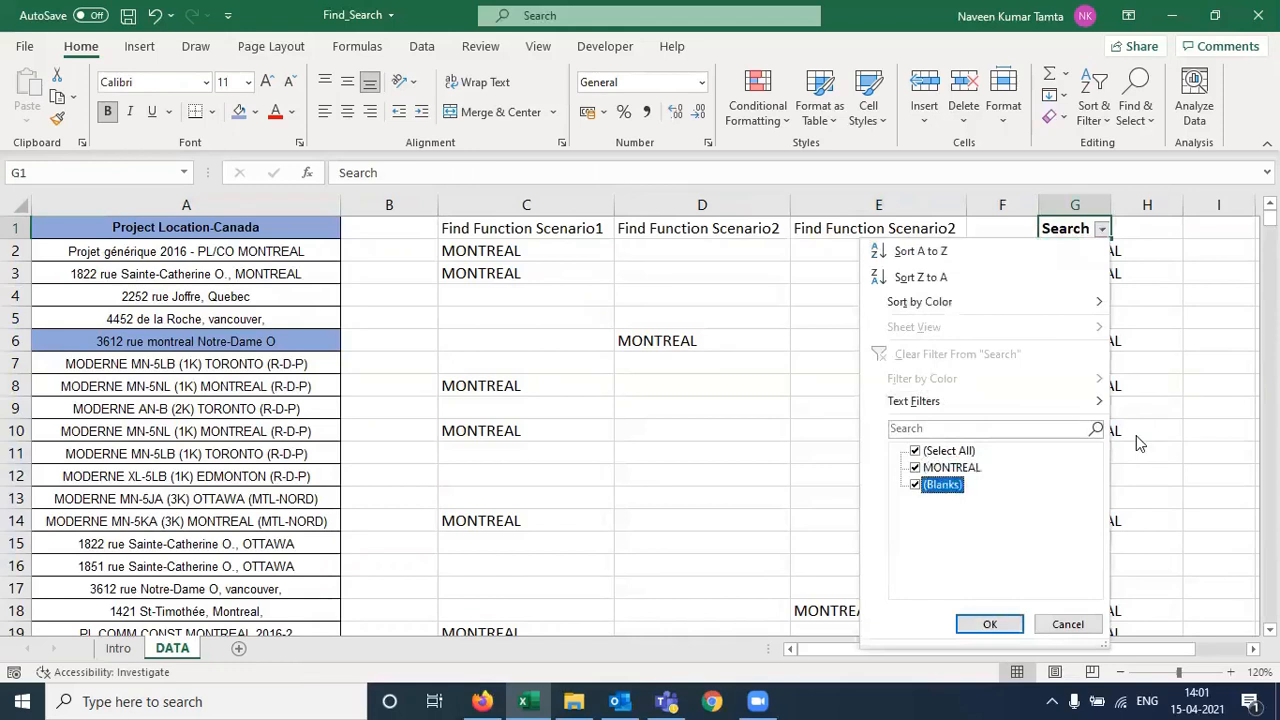
pyautogui.press('space')
pyautogui.press('Return')
pyautogui.press('Down')
pyautogui.hotkey('ctrl', 'shift', 'Down')
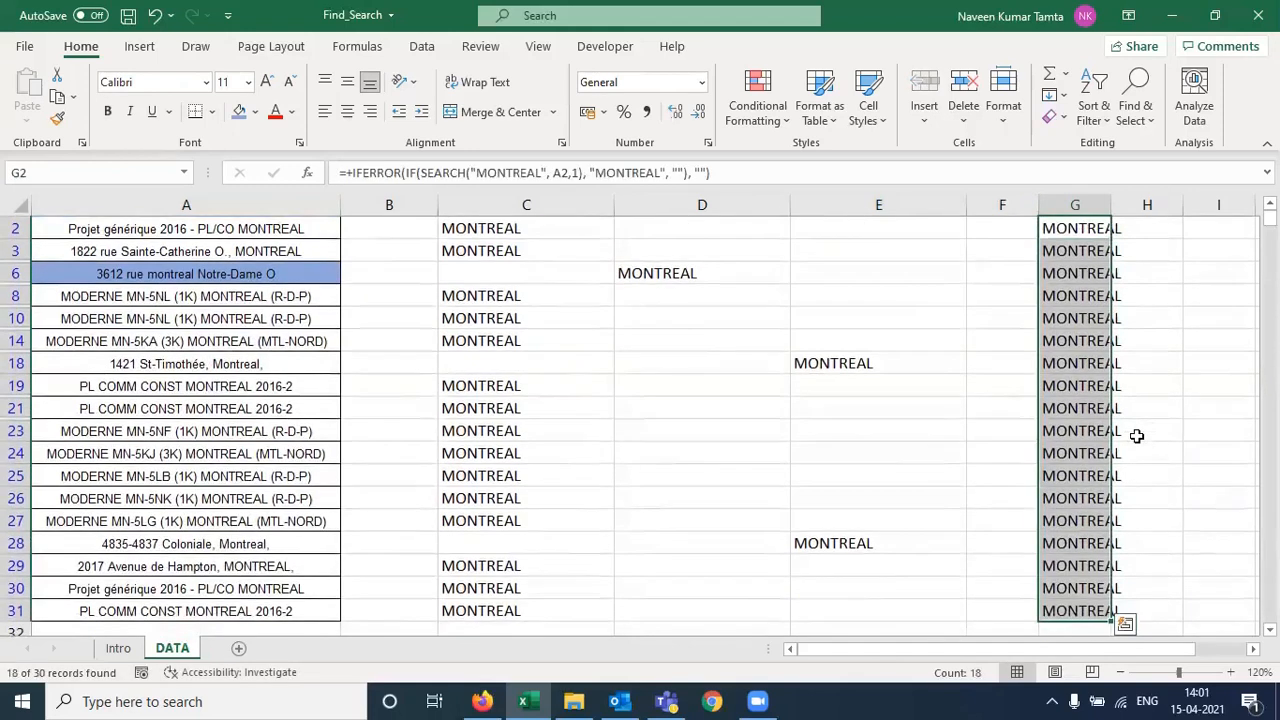
pyautogui.press('Up')
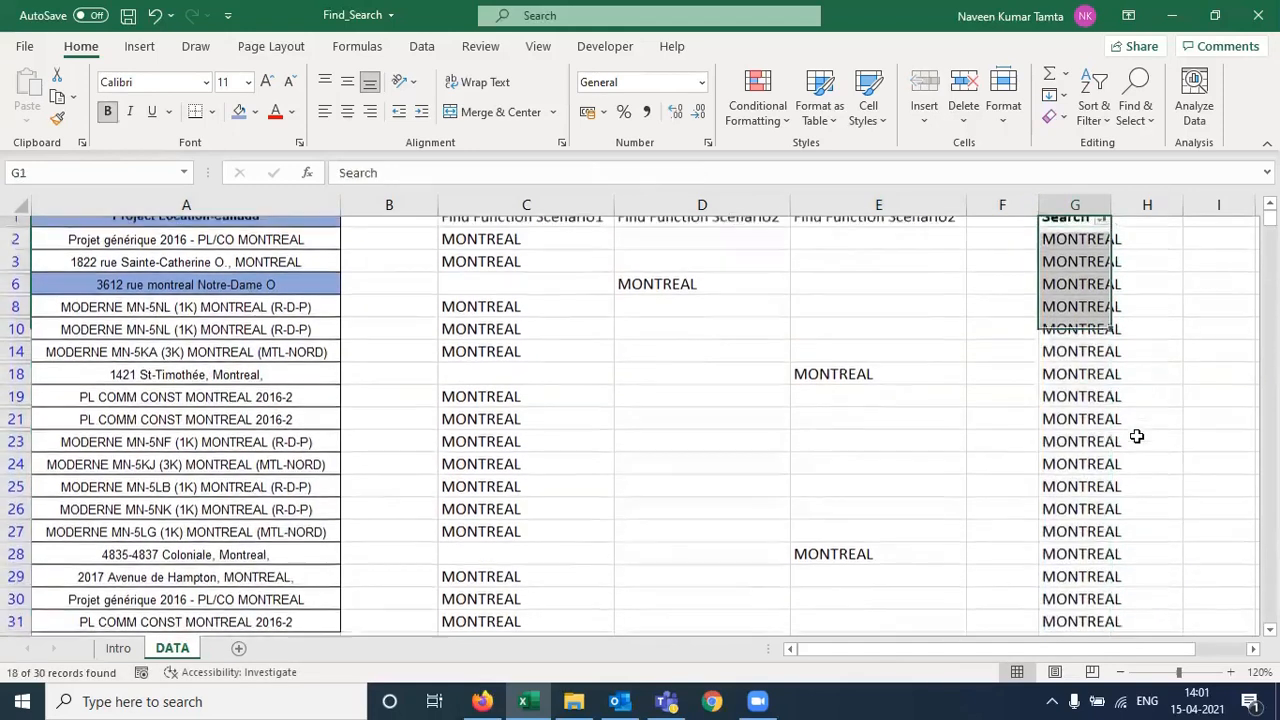
pyautogui.press('Down')
pyautogui.press('Down')
pyautogui.press('Down')
pyautogui.press('Down')
pyautogui.press('Down')
pyautogui.press('Down')
pyautogui.press('Down')
pyautogui.press('Down')
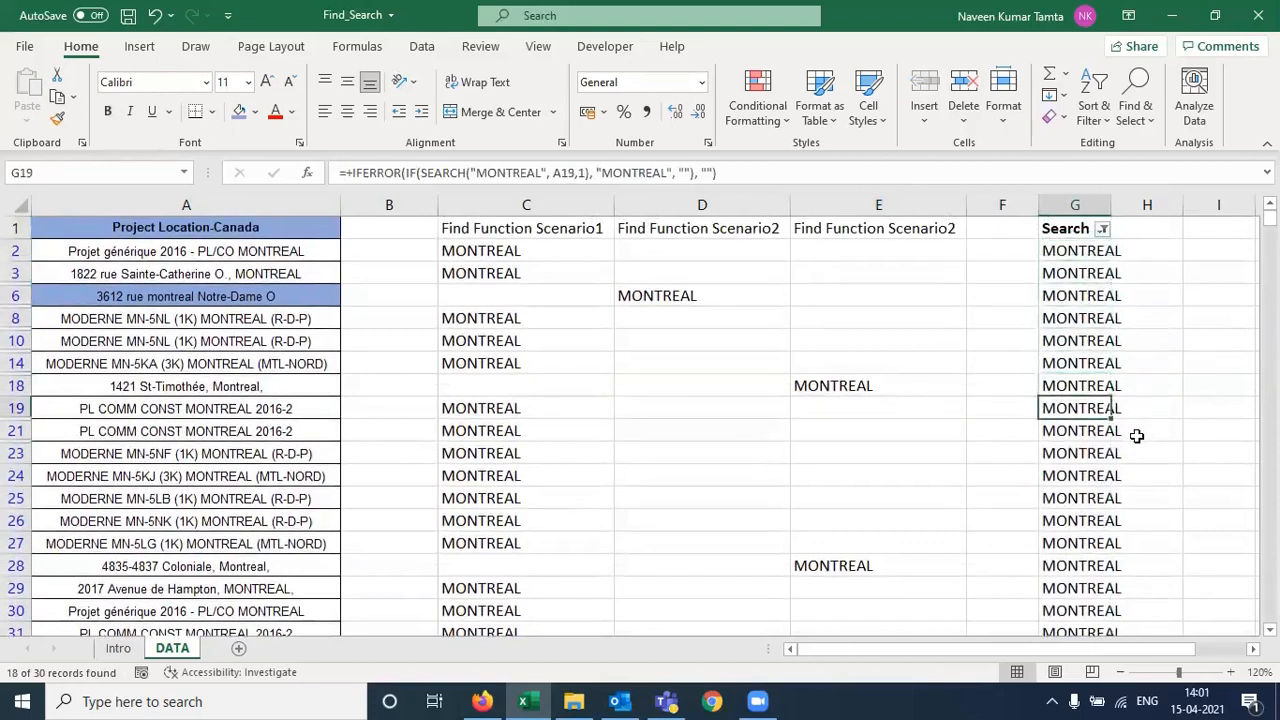
pyautogui.press('Left')
pyautogui.press('Left')
pyautogui.press('Up')
pyautogui.press('Left')
pyautogui.press('Left')
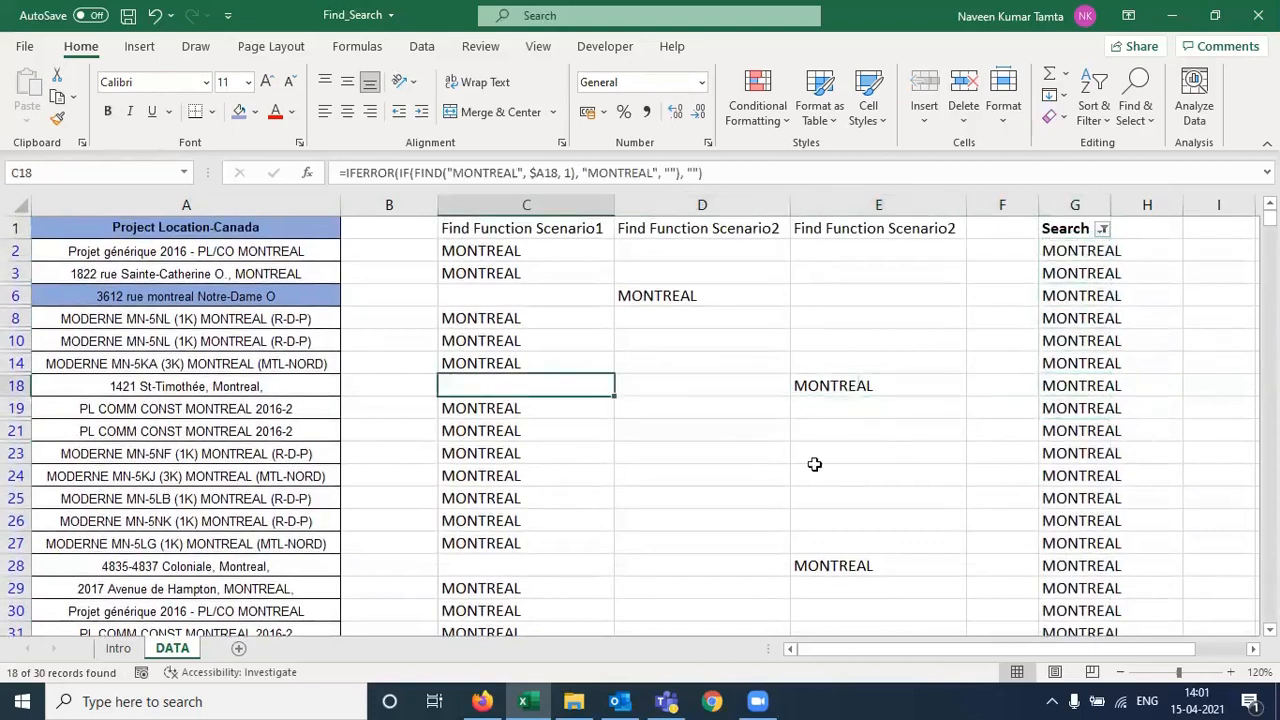
pyautogui.click(507, 231)
pyautogui.click(469, 384)
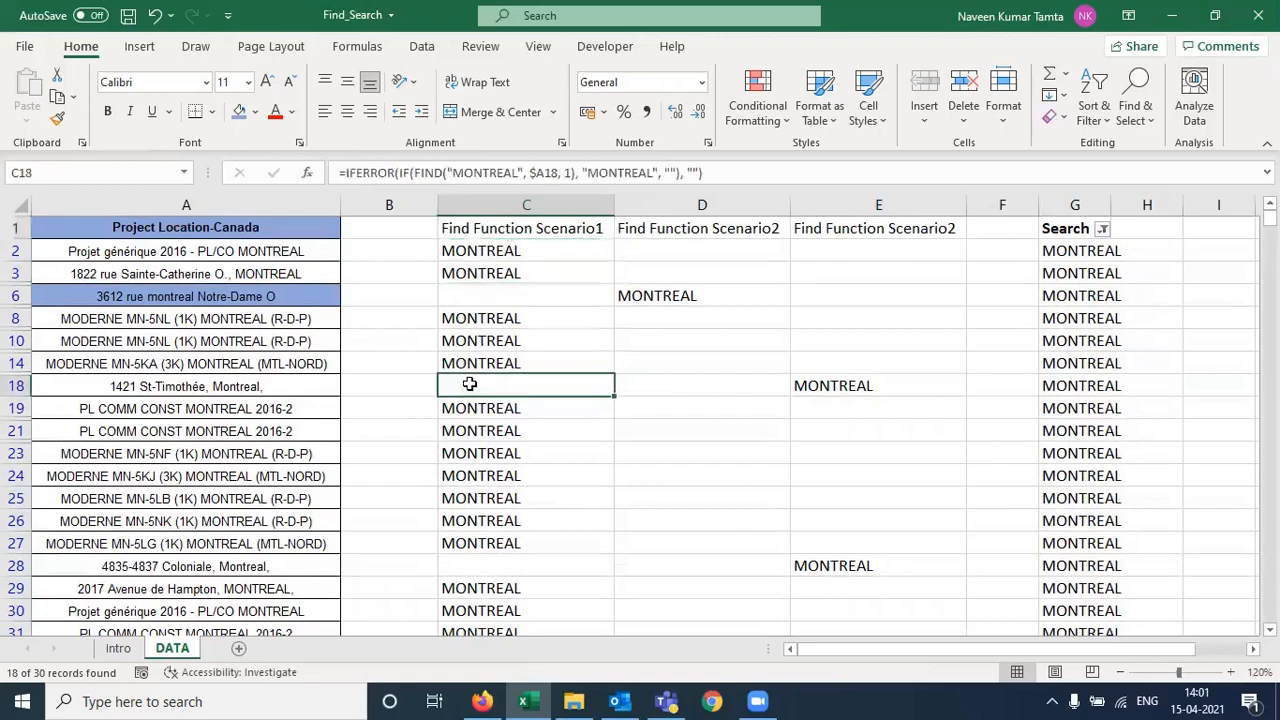
pyautogui.click(832, 390)
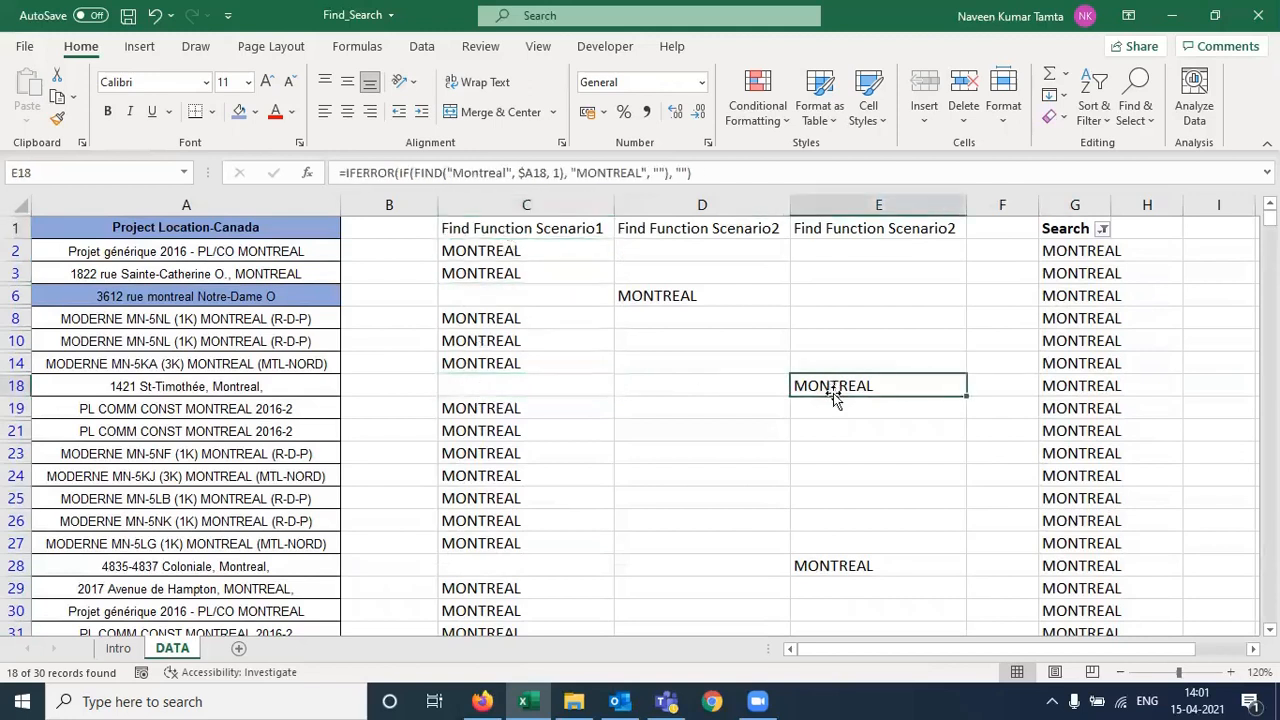
pyautogui.click(662, 297)
pyautogui.moveTo(263, 289); pyautogui.dragTo(613, 297)
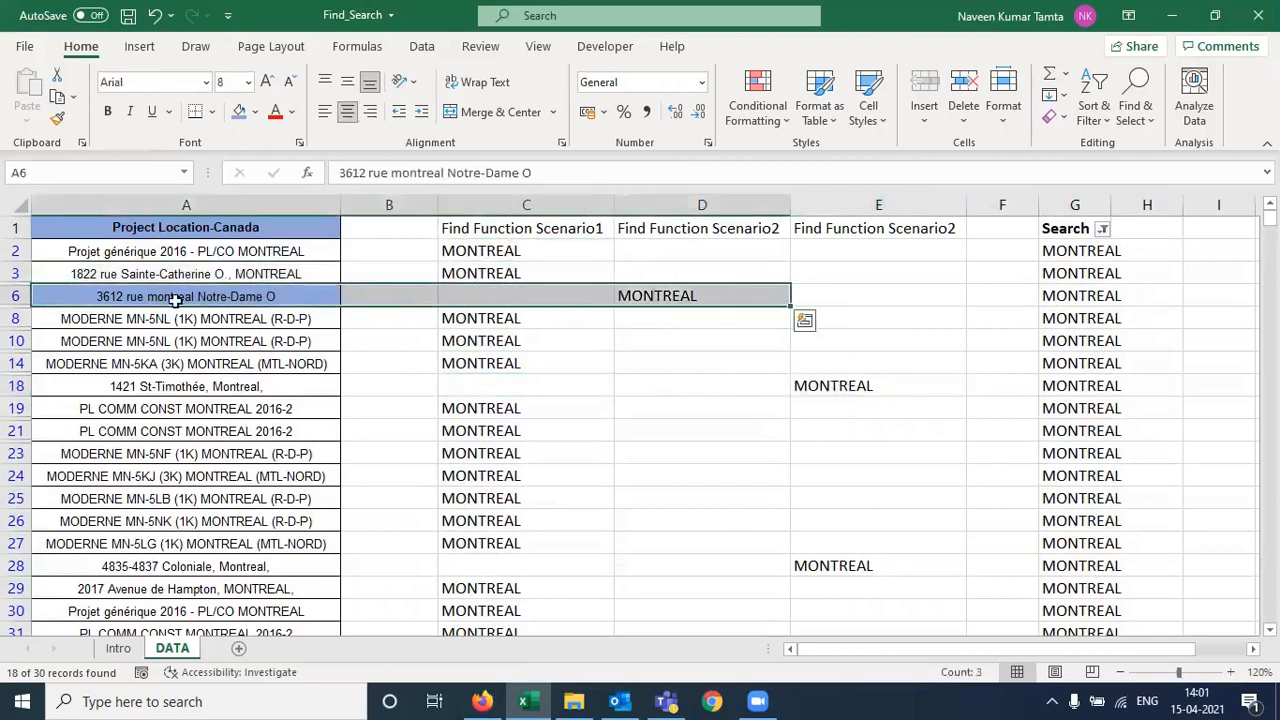
pyautogui.click(1072, 296)
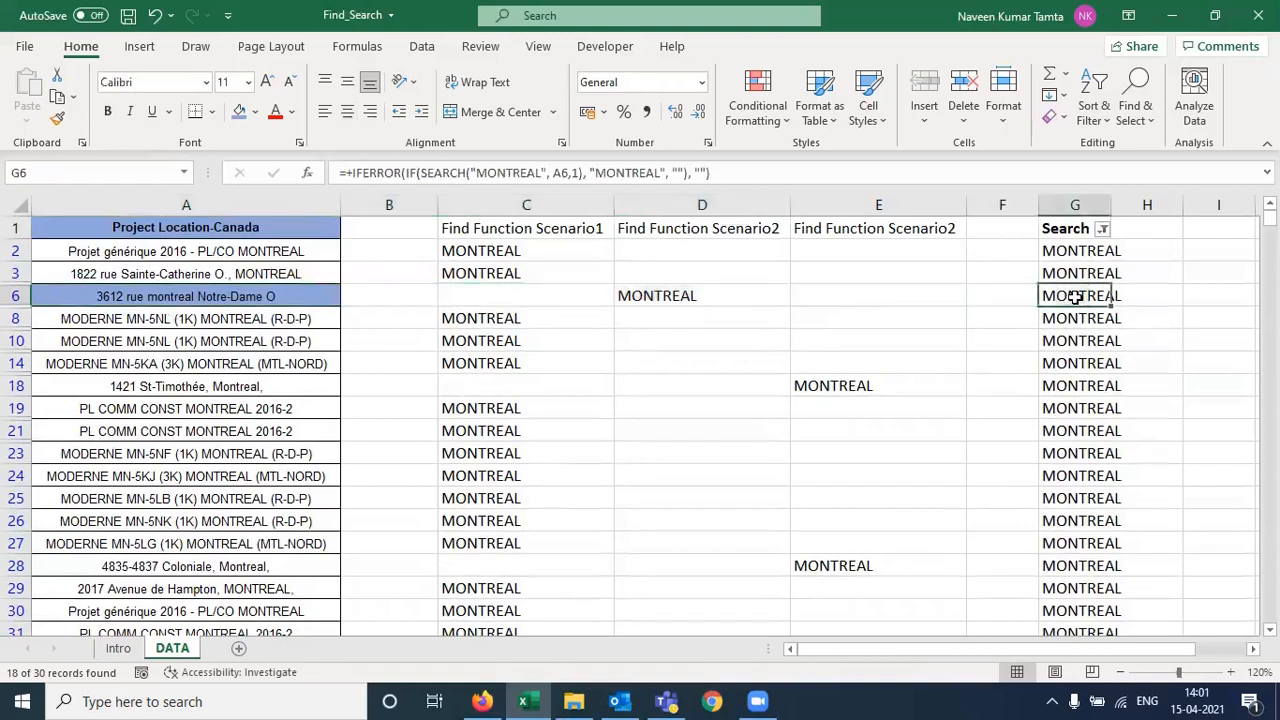
pyautogui.click(836, 385)
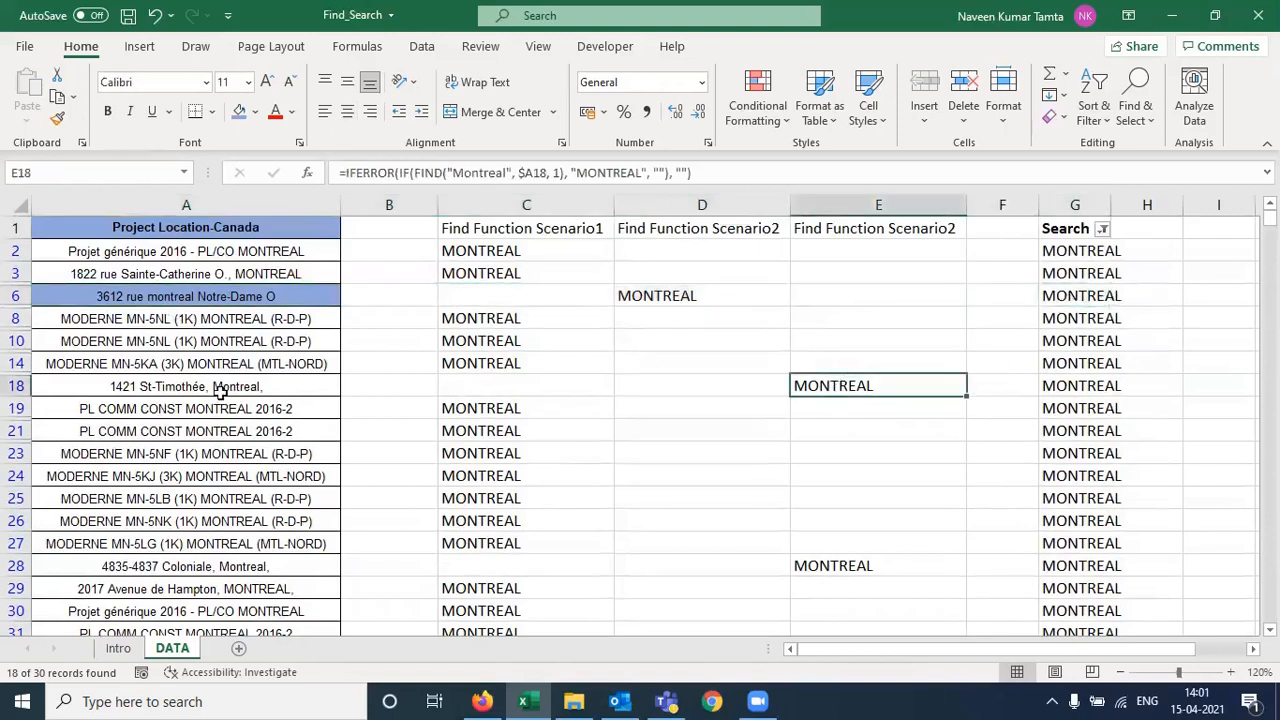
pyautogui.click(1110, 385)
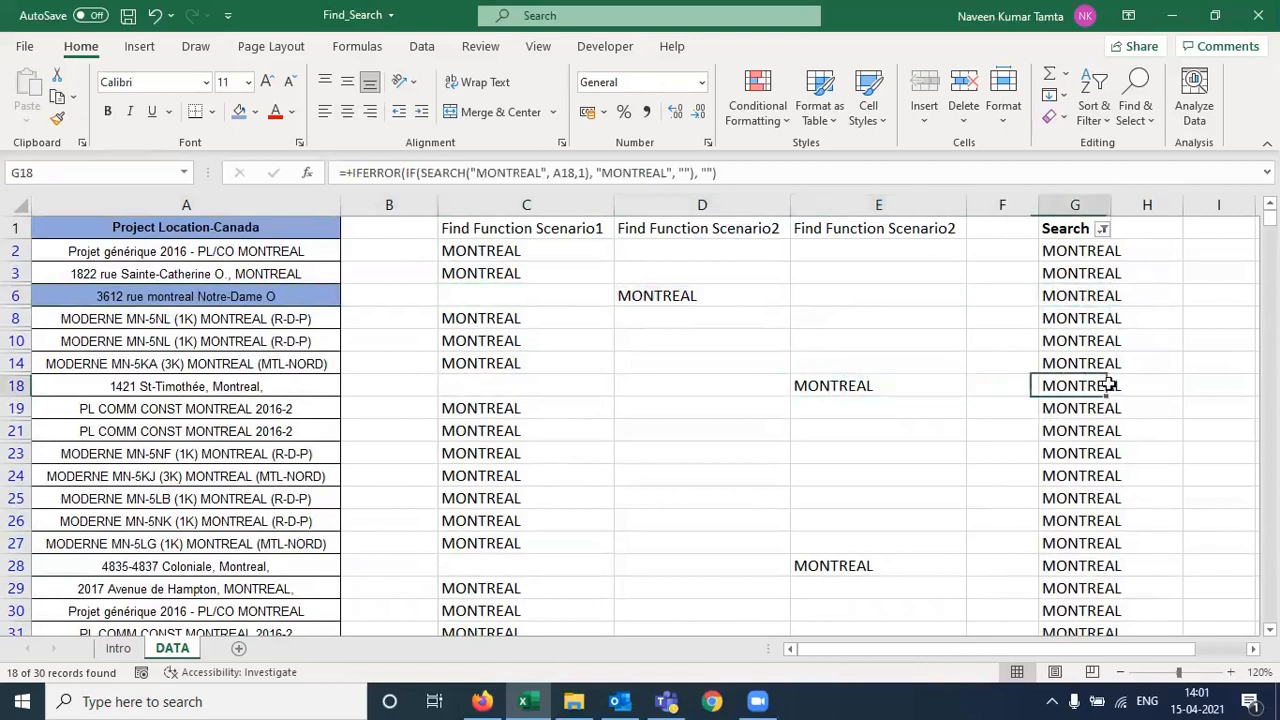
pyautogui.moveTo(521, 229); pyautogui.dragTo(844, 538)
pyautogui.hotkey('ctrl', 'Up')
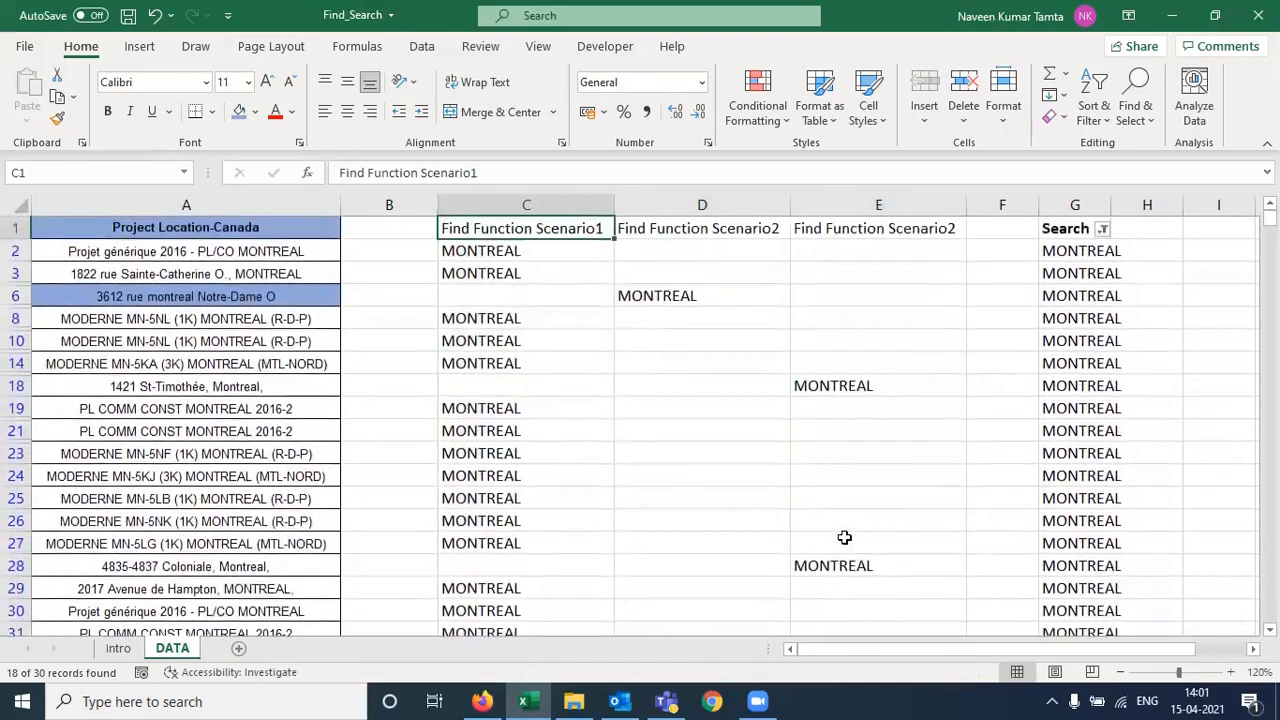
pyautogui.press('Right')
pyautogui.press('Right')
pyautogui.press('Right')
pyautogui.press('Right')
pyautogui.hotkey('alt', 'd')
pyautogui.press('f')
pyautogui.press('f')
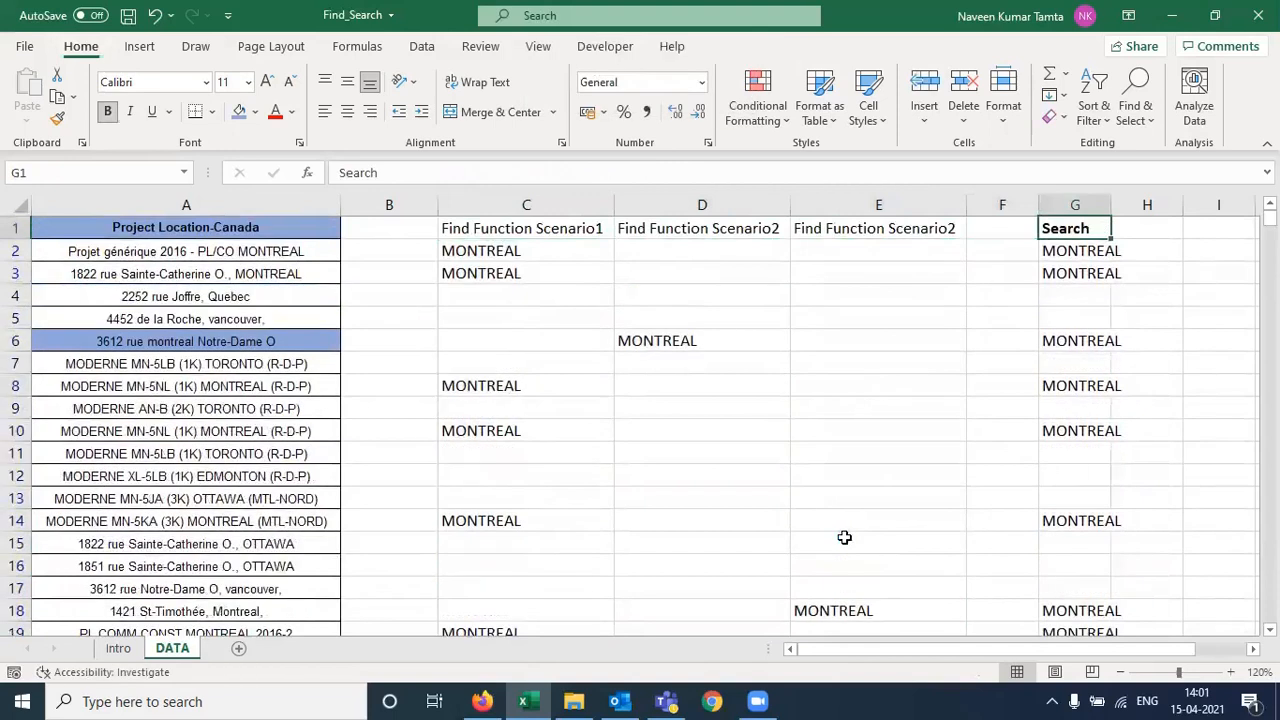
pyautogui.press('Down')
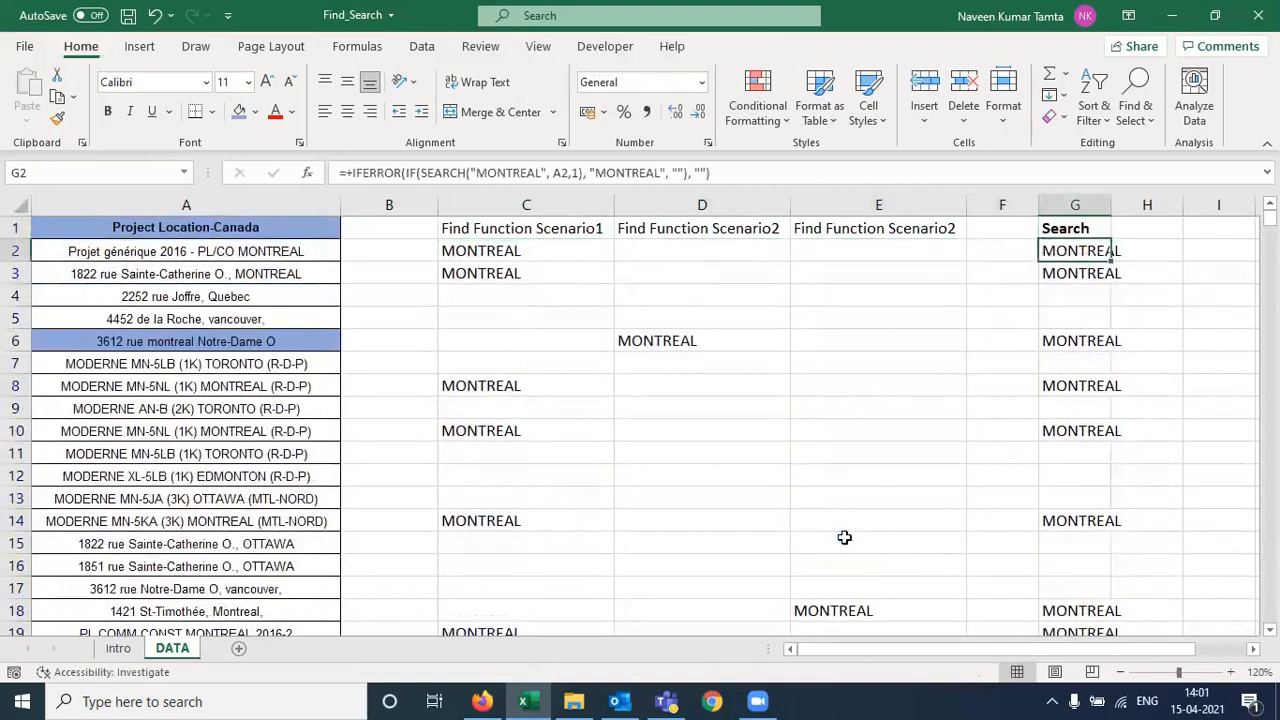